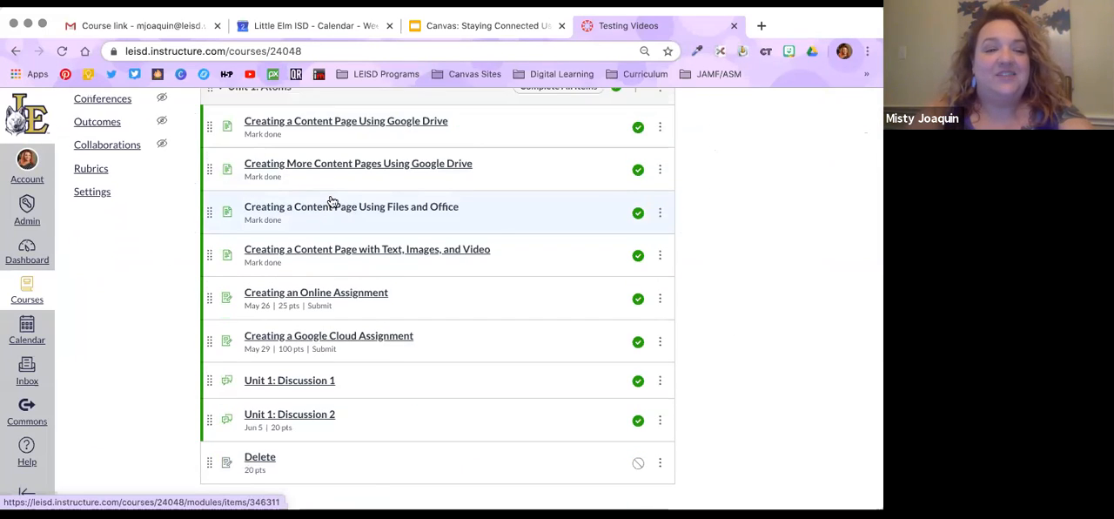
Remove the unpublished assignment named Delete from the Unit 1: Atoms module
{"action": "scroll", "coordinate": [329, 202], "scroll_direction": "up", "scroll_amount": 6}
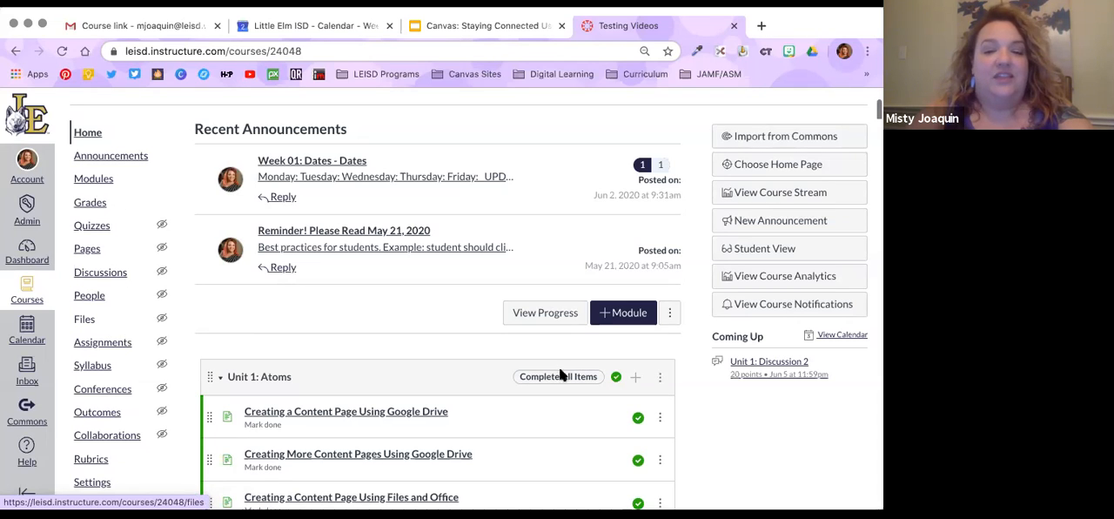
{"action": "scroll", "coordinate": [579, 365], "scroll_direction": "down", "scroll_amount": 1}
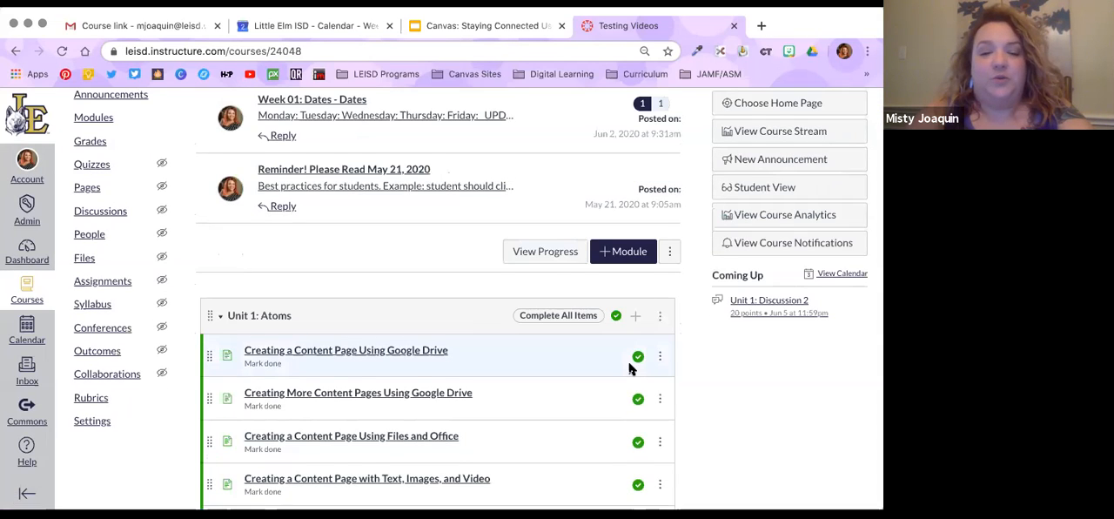
{"action": "scroll", "coordinate": [629, 365], "scroll_direction": "down", "scroll_amount": 5}
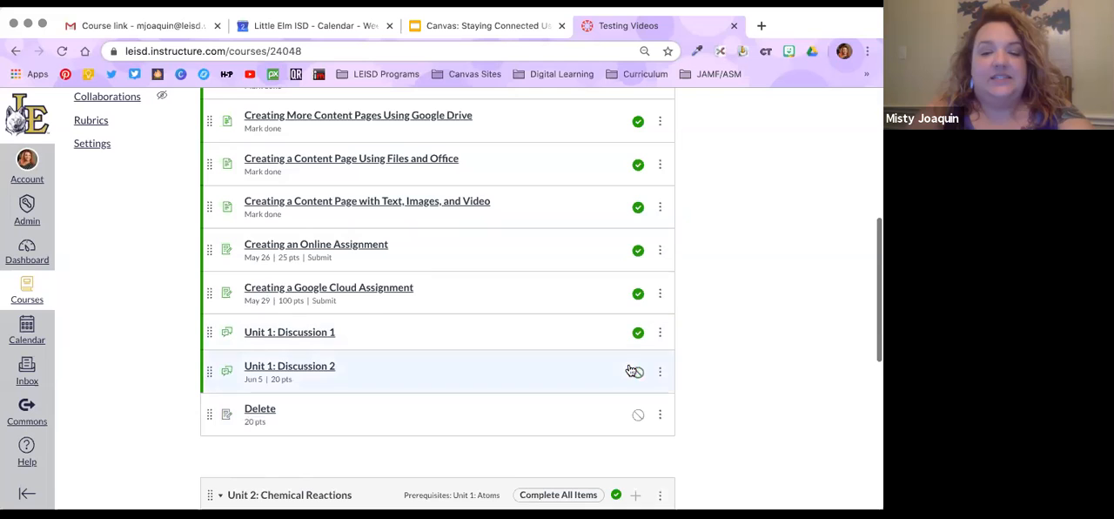
{"action": "left_click", "coordinate": [660, 415]}
{"action": "scroll", "coordinate": [648, 487], "scroll_direction": "down", "scroll_amount": 2}
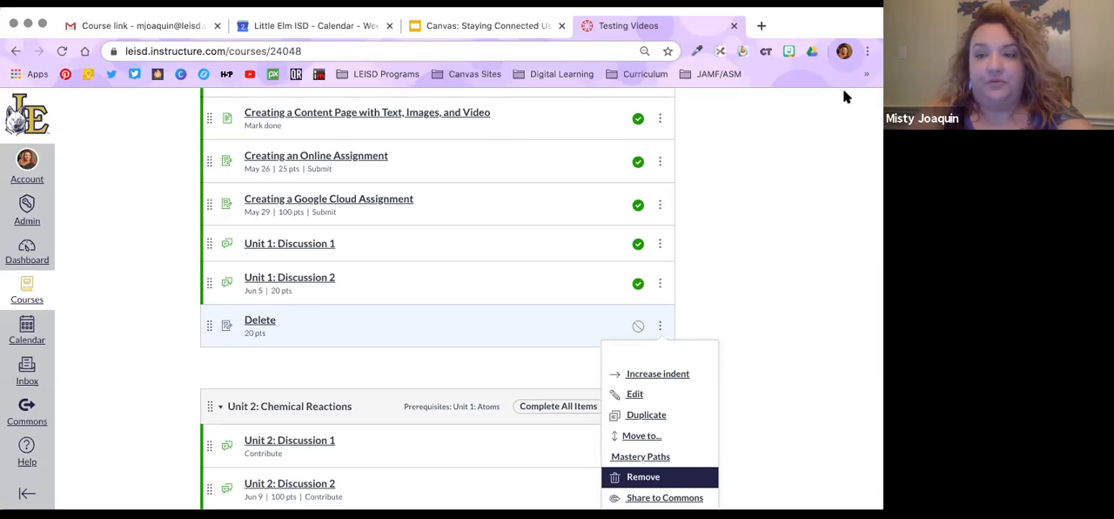
{"action": "left_click", "coordinate": [568, 131]}
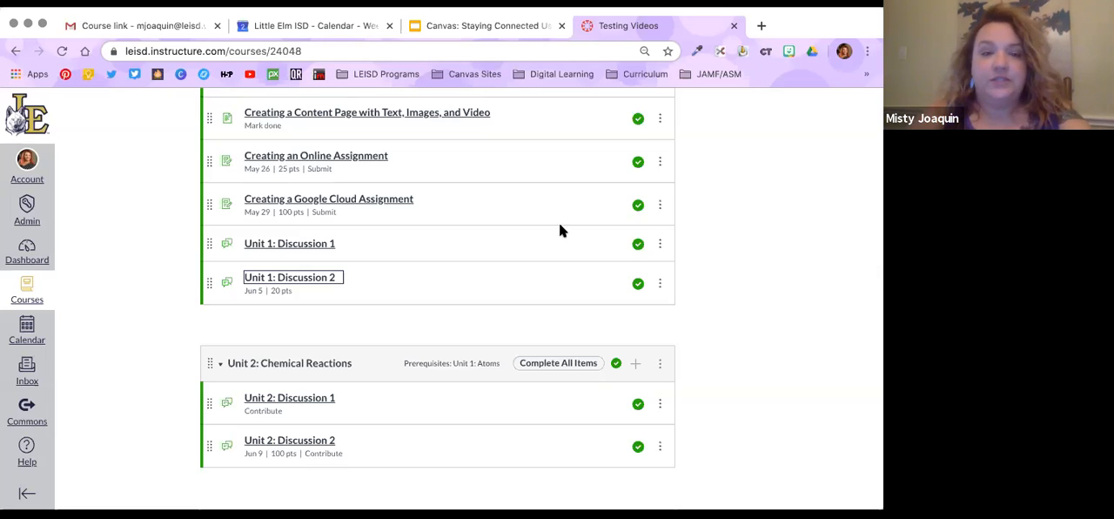
Start adding an item to the Unit 1: Atoms module as a new discussion topic
{"action": "scroll", "coordinate": [216, 219], "scroll_direction": "up", "scroll_amount": 3}
{"action": "scroll", "coordinate": [210, 213], "scroll_direction": "up", "scroll_amount": 2}
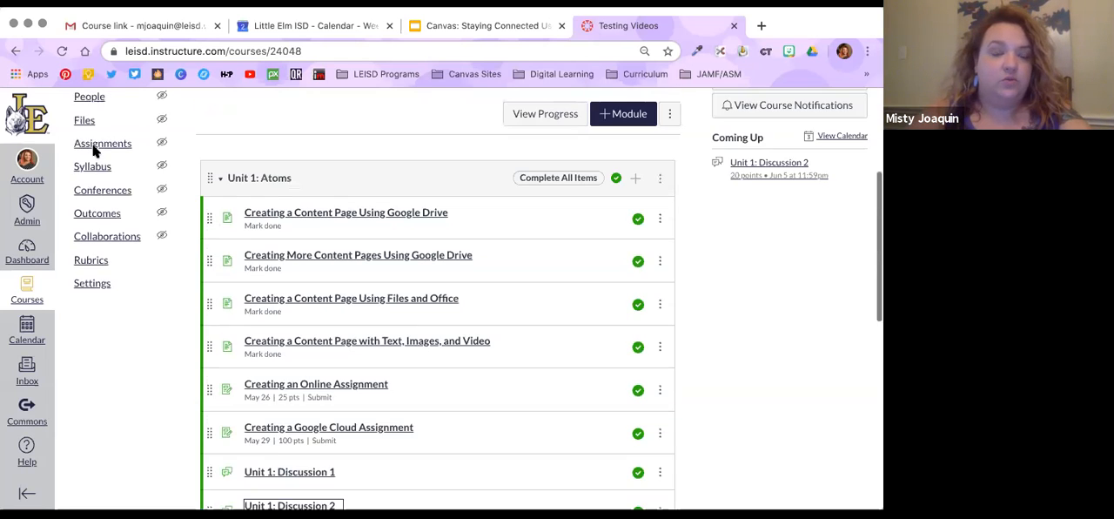
{"action": "scroll", "coordinate": [93, 151], "scroll_direction": "up", "scroll_amount": 4}
{"action": "scroll", "coordinate": [93, 151], "scroll_direction": "up", "scroll_amount": 1}
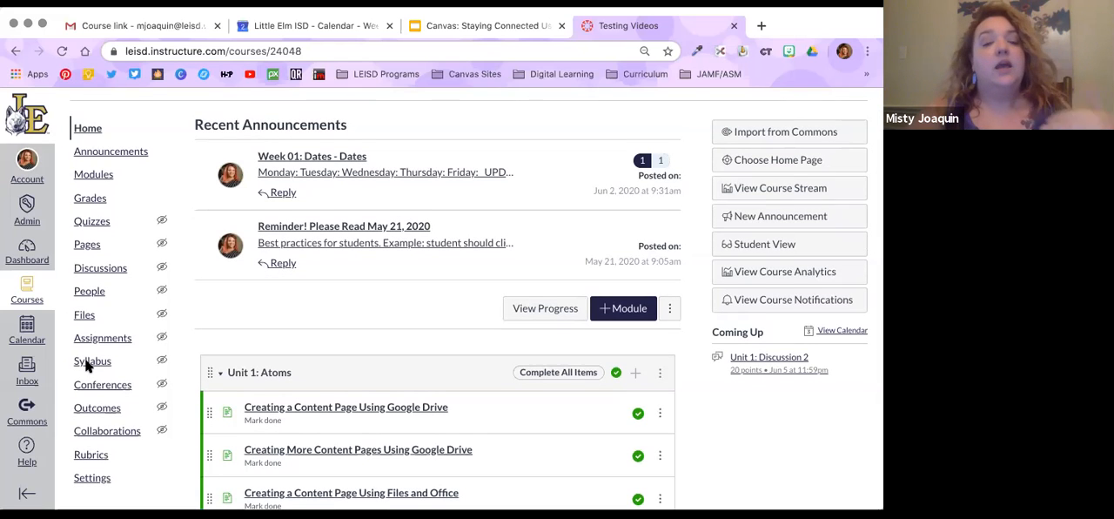
{"action": "scroll", "coordinate": [413, 372], "scroll_direction": "down", "scroll_amount": 2}
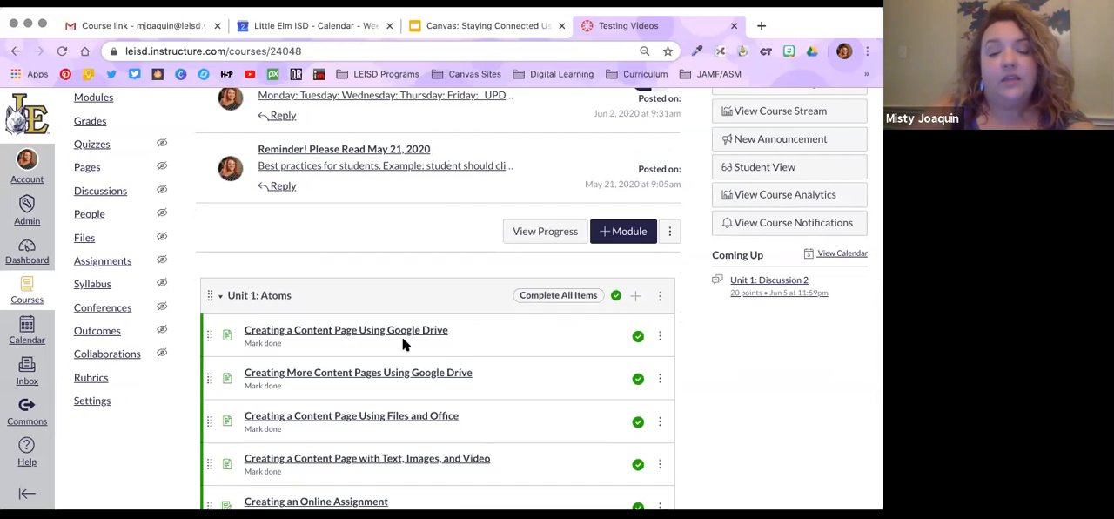
{"action": "scroll", "coordinate": [409, 344], "scroll_direction": "down", "scroll_amount": 2}
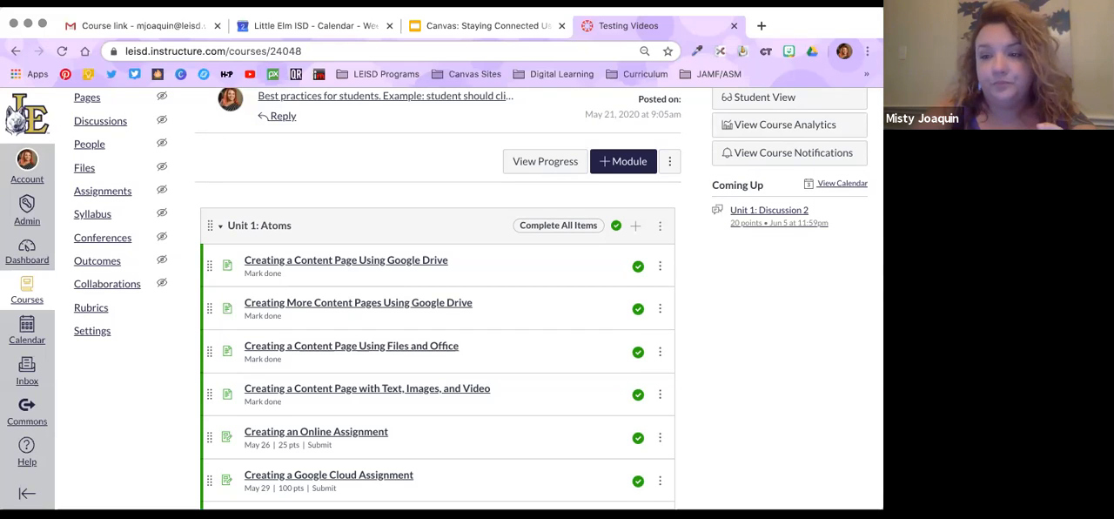
{"action": "scroll", "coordinate": [635, 348], "scroll_direction": "down", "scroll_amount": 3}
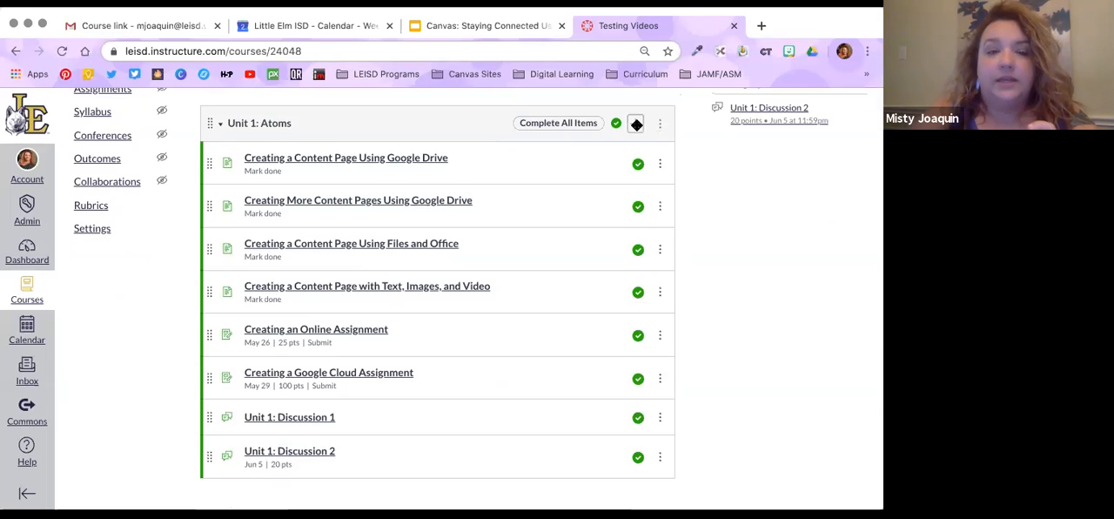
{"action": "left_click", "coordinate": [635, 123]}
{"action": "left_click", "coordinate": [346, 192]}
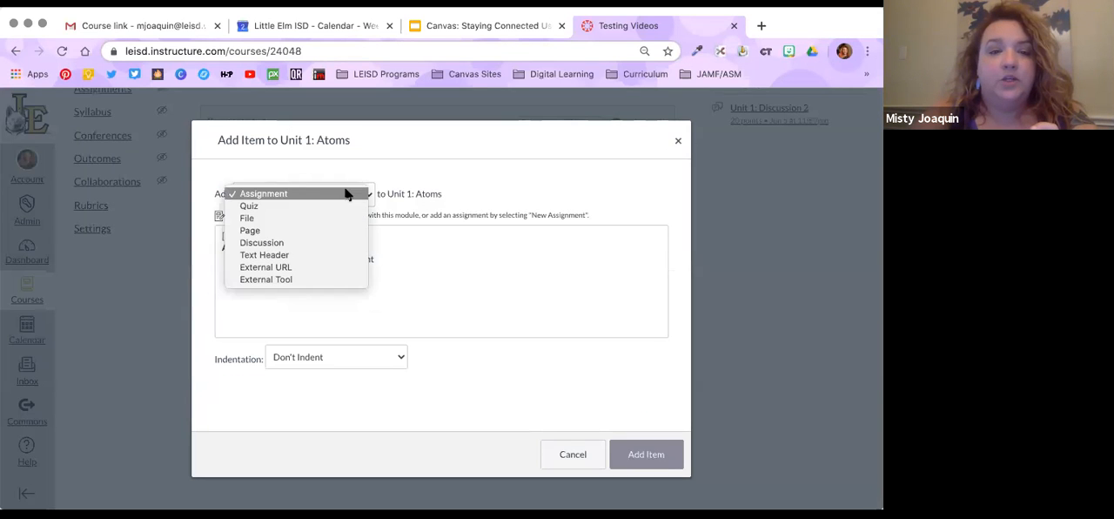
{"action": "left_click", "coordinate": [335, 243]}
{"action": "left_click", "coordinate": [288, 232]}
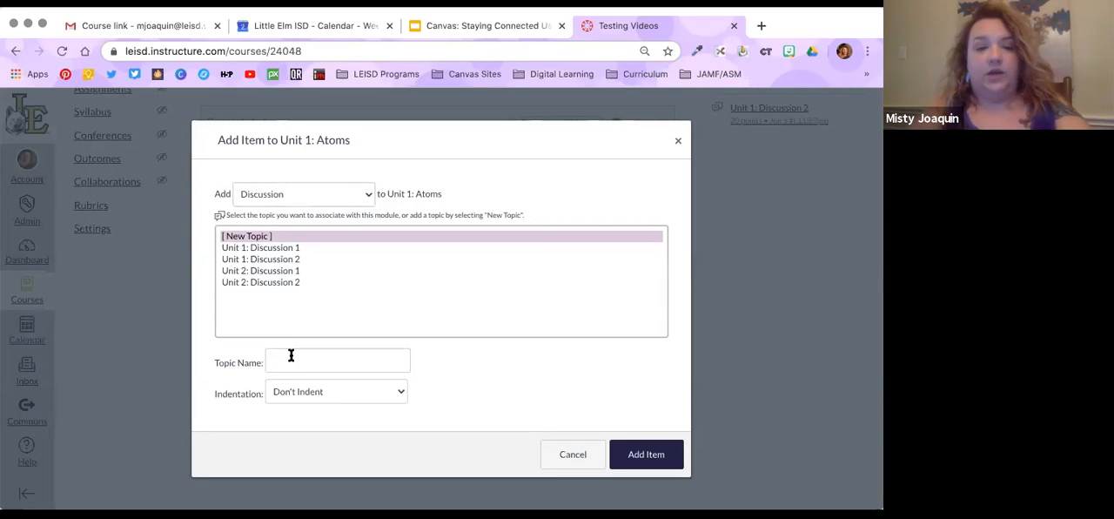
Name the new topic "Unit 1: Discussion 3" and add it to the module
{"action": "left_click", "coordinate": [290, 357]}
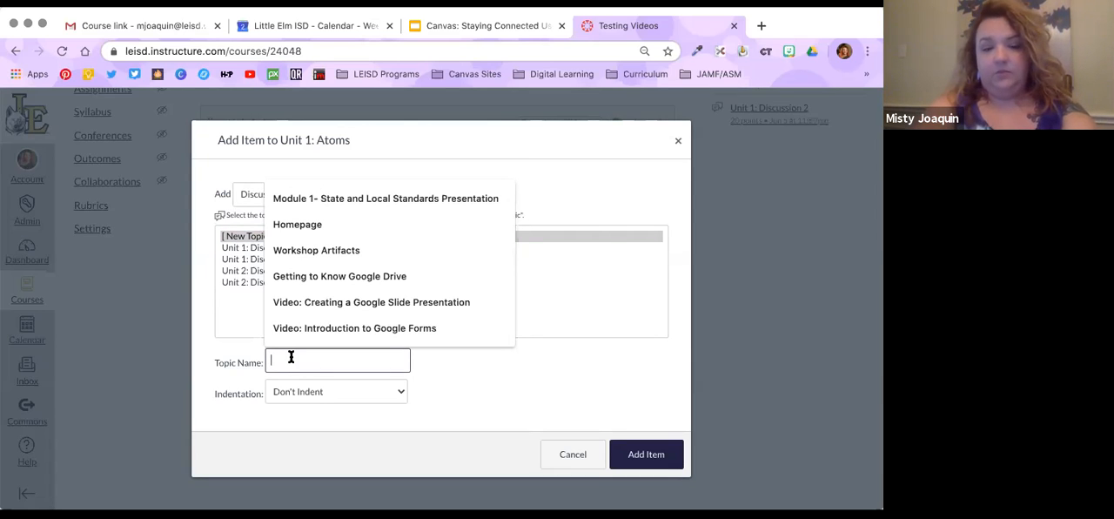
{"action": "type", "text": "Un"}
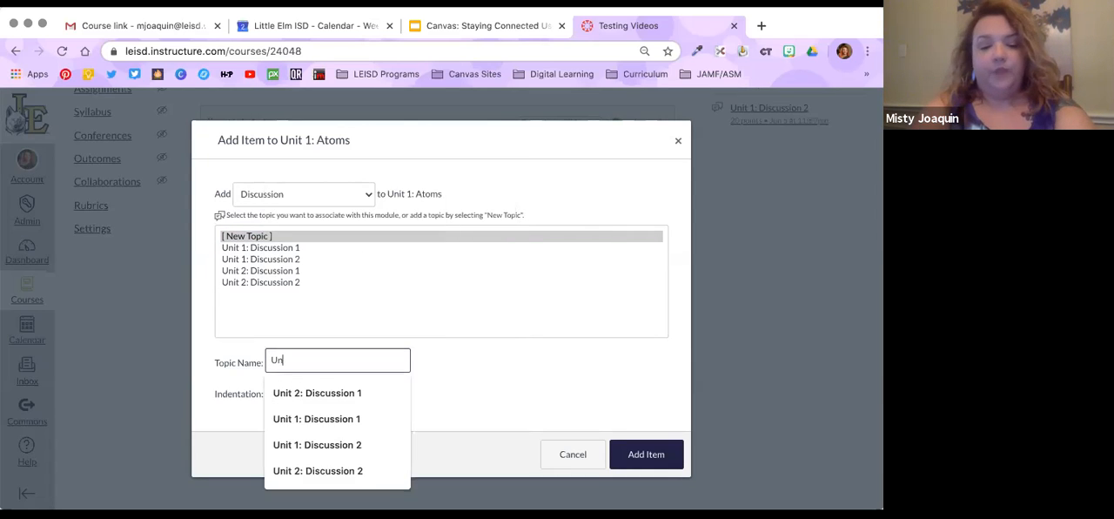
{"action": "type", "text": "it 1:"}
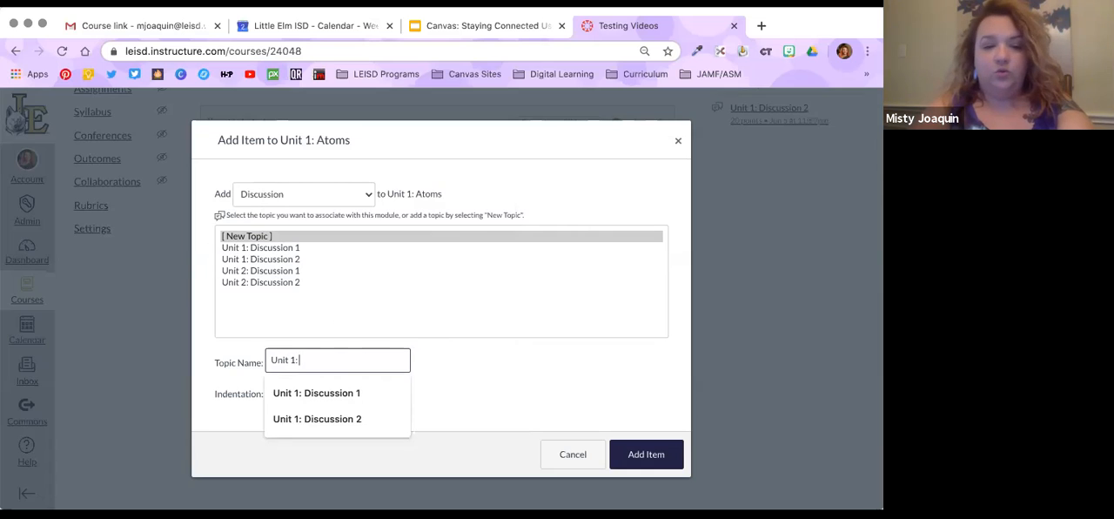
{"action": "type", "text": " Discussion 3"}
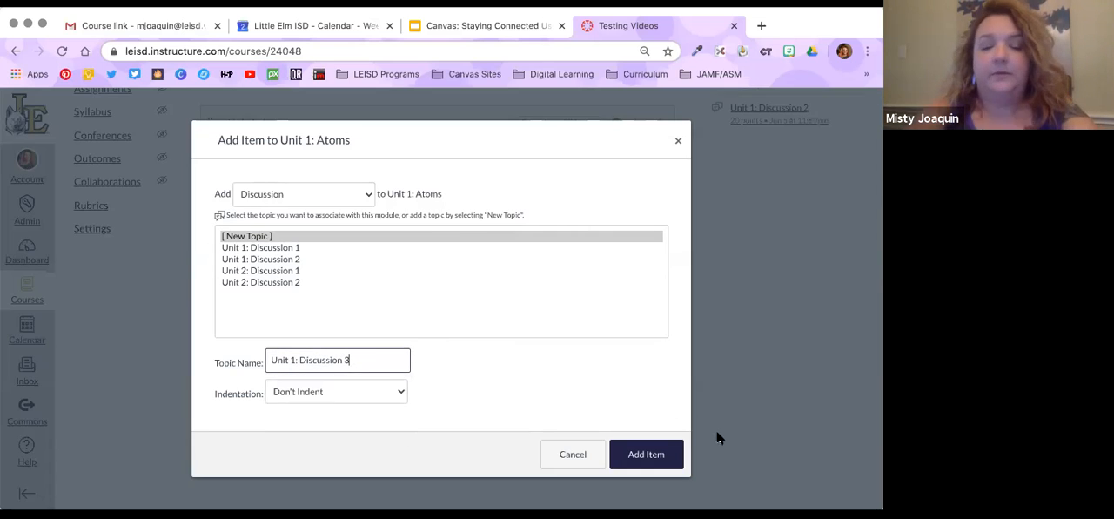
{"action": "left_click", "coordinate": [645, 456]}
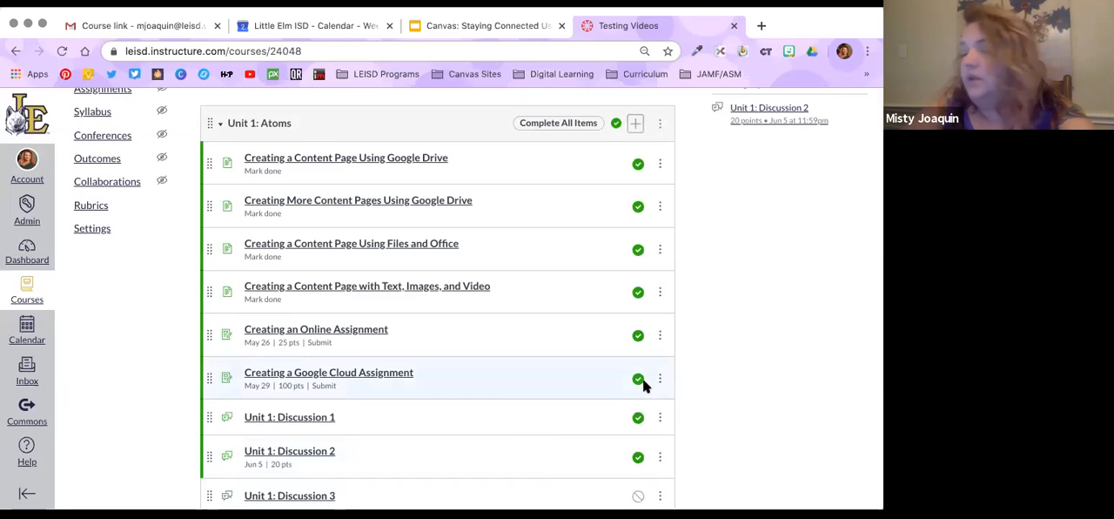
Open the Unit 1: Discussion 3 topic for editing
{"action": "scroll", "coordinate": [284, 335], "scroll_direction": "down", "scroll_amount": 2}
{"action": "left_click", "coordinate": [287, 341]}
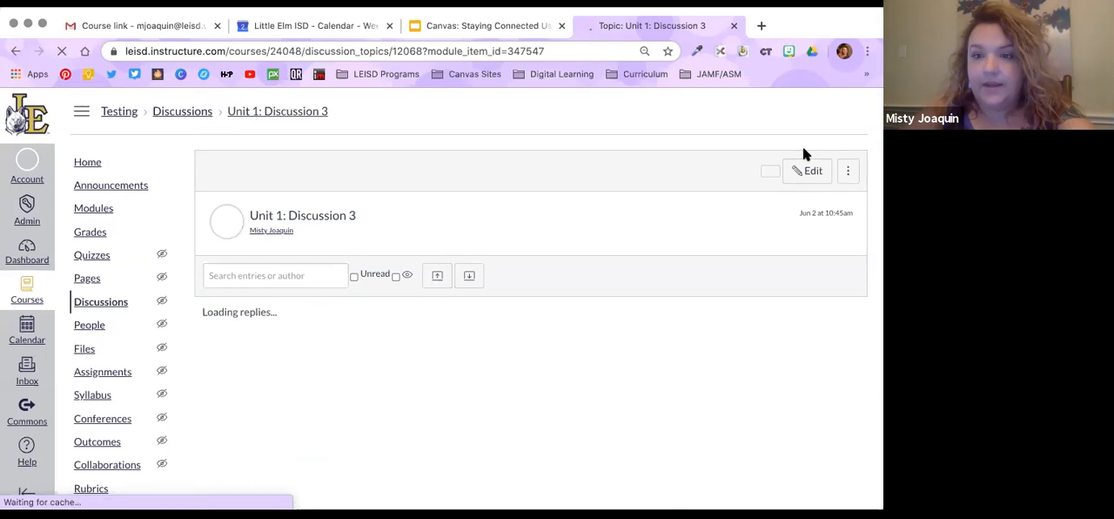
{"action": "left_click", "coordinate": [806, 171]}
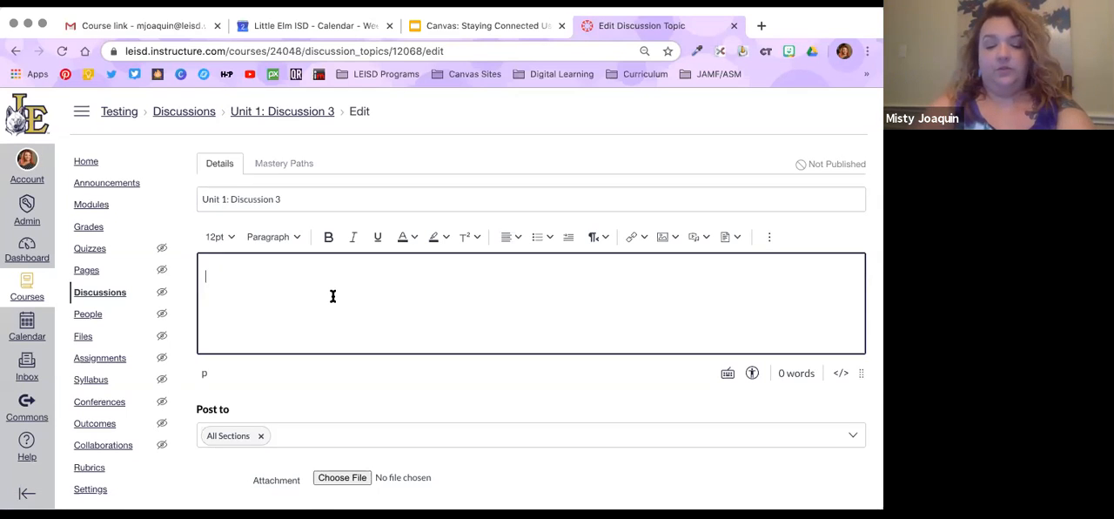
Enter the discussion prompt "Share 5 positives that you experienced during the COVID-19 shut down. These can be personal or related to school."
{"action": "type", "text": "Sahre"}
{"action": "key", "text": "BackSpace"}
{"action": "key", "text": "BackSpace"}
{"action": "key", "text": "BackSpace"}
{"action": "key", "text": "BackSpace"}
{"action": "key", "text": "BackSpace"}
{"action": "type", "text": "hare 5 positives that you experienced during the COVID-19"}
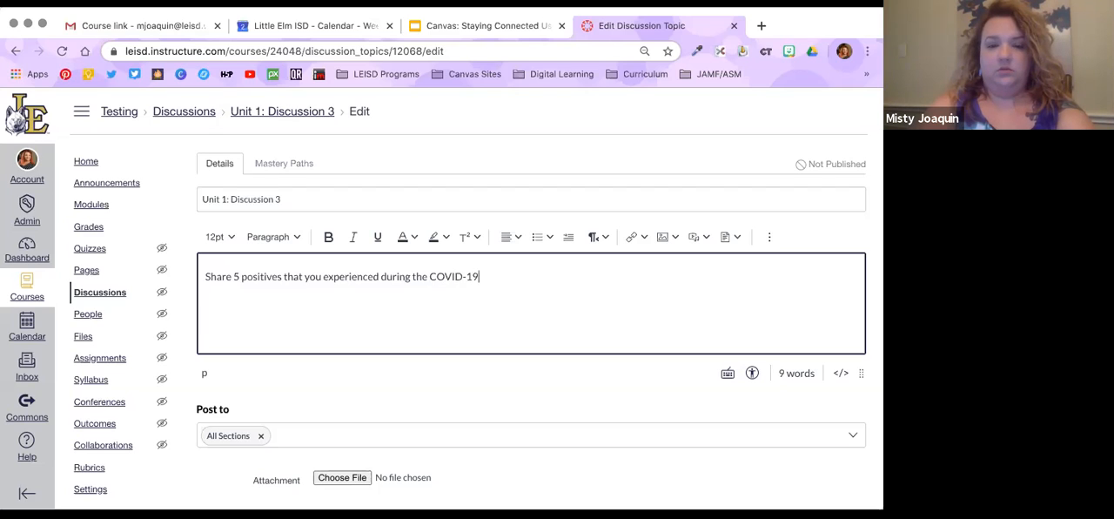
{"action": "type", "text": " shut down. T"}
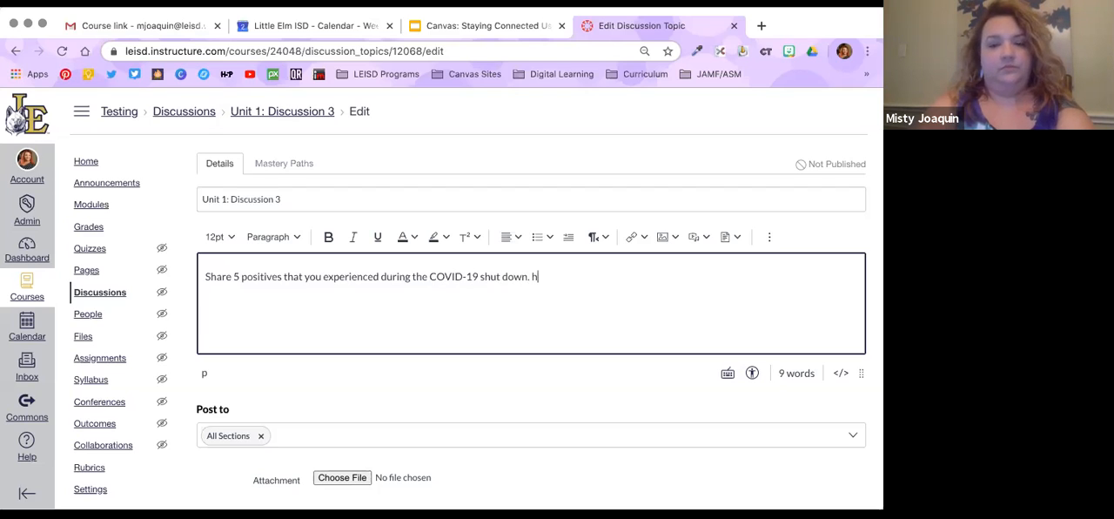
{"action": "type", "text": "hese can be personal or related to school."}
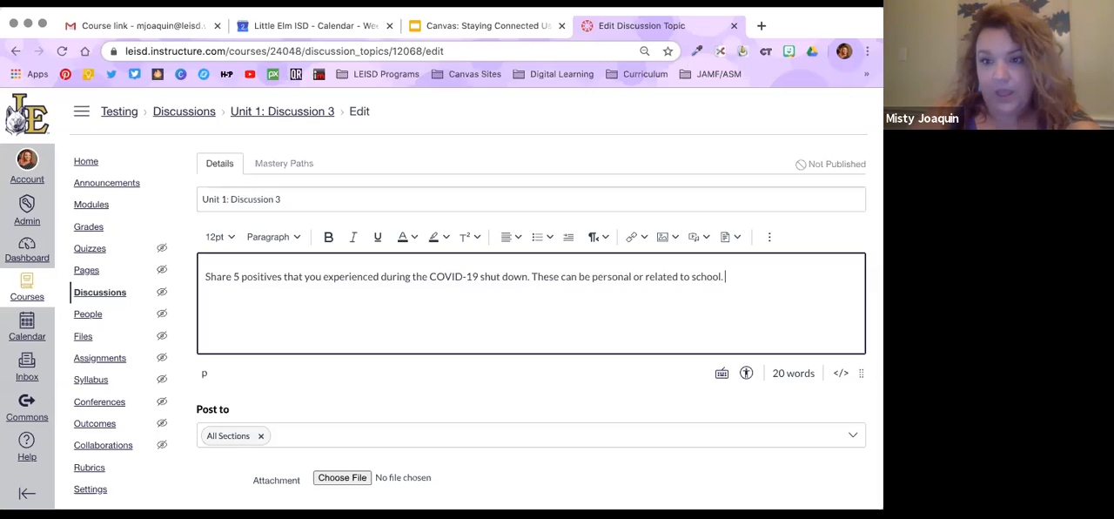
Allow liking and threaded replies in the discussion's options
{"action": "scroll", "coordinate": [422, 348], "scroll_direction": "down", "scroll_amount": 2}
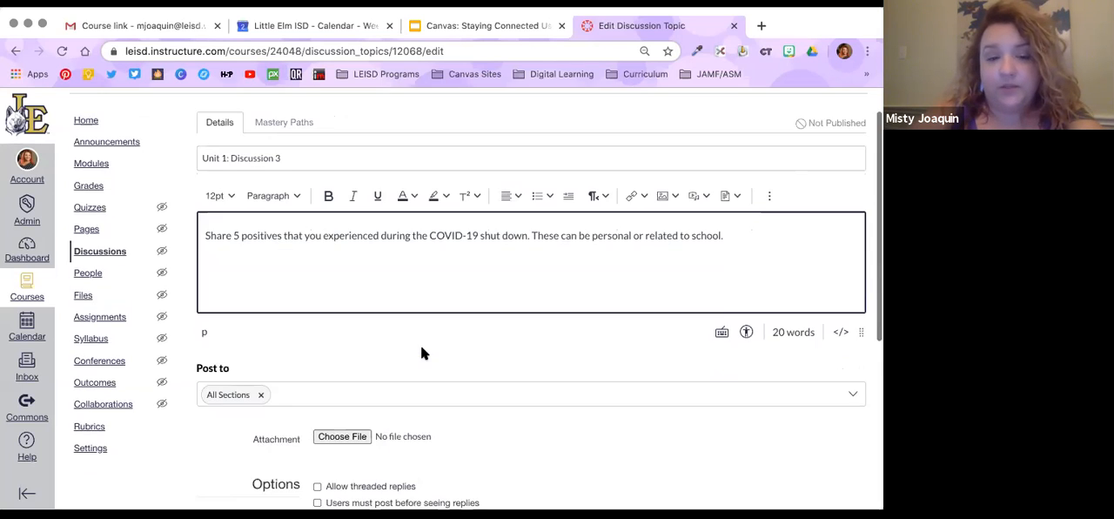
{"action": "scroll", "coordinate": [422, 349], "scroll_direction": "down", "scroll_amount": 5}
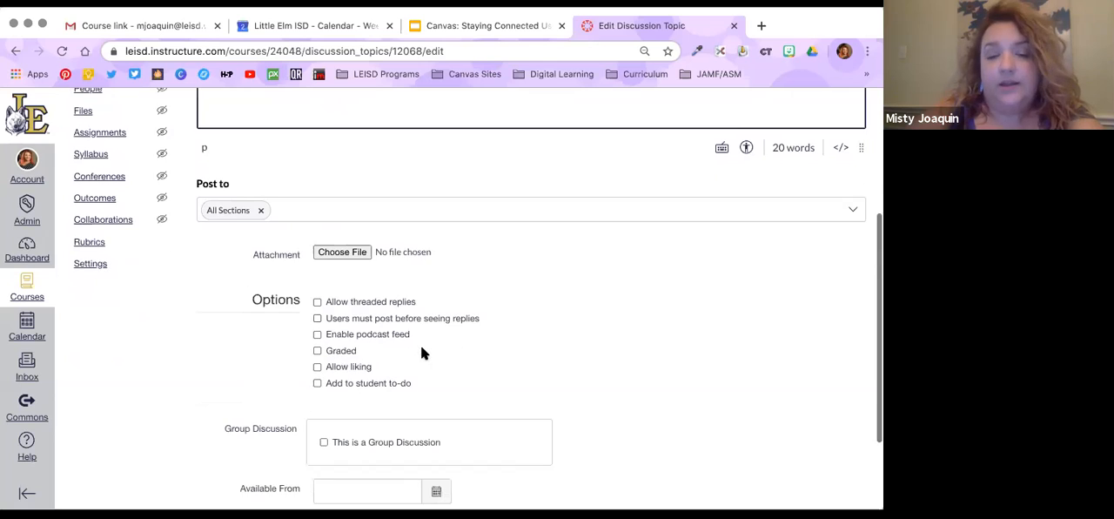
{"action": "left_click", "coordinate": [336, 359]}
{"action": "left_click", "coordinate": [317, 298]}
Make the discussion available from Jun 2, 2020 until Jun 9, 2020, and save and publish it
{"action": "scroll", "coordinate": [557, 365], "scroll_direction": "down", "scroll_amount": 1}
{"action": "scroll", "coordinate": [552, 366], "scroll_direction": "down", "scroll_amount": 3}
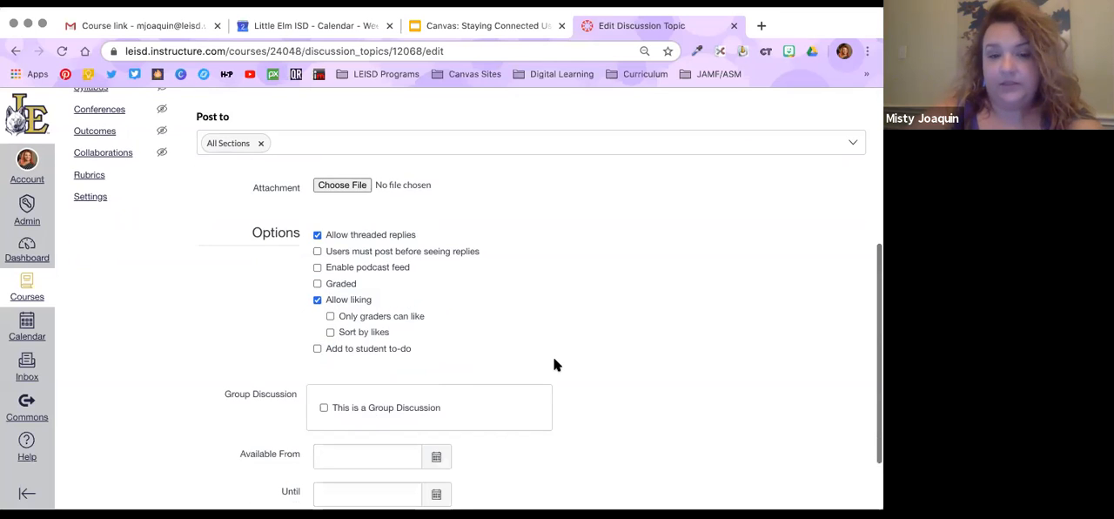
{"action": "left_click", "coordinate": [439, 380]}
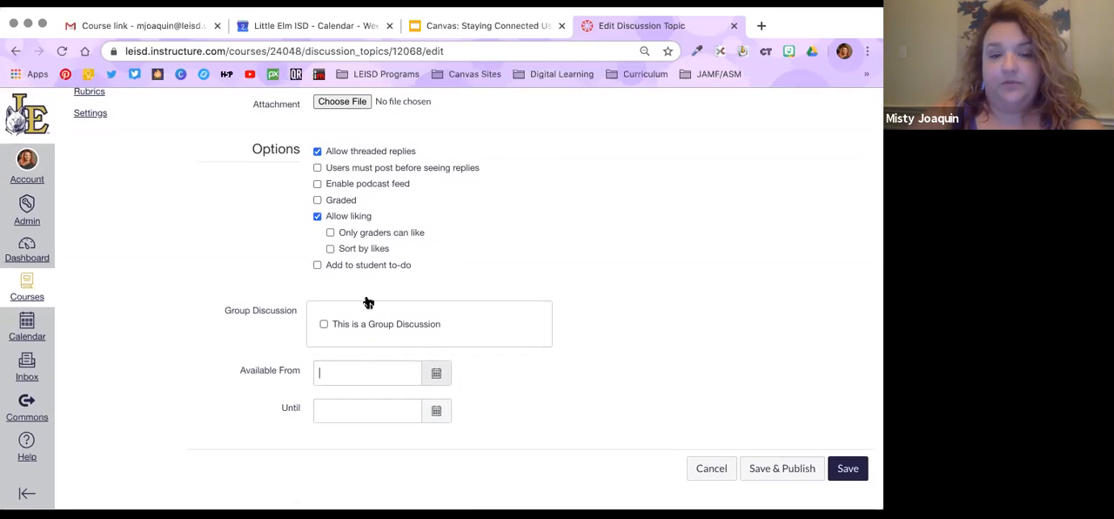
{"action": "left_click", "coordinate": [369, 258]}
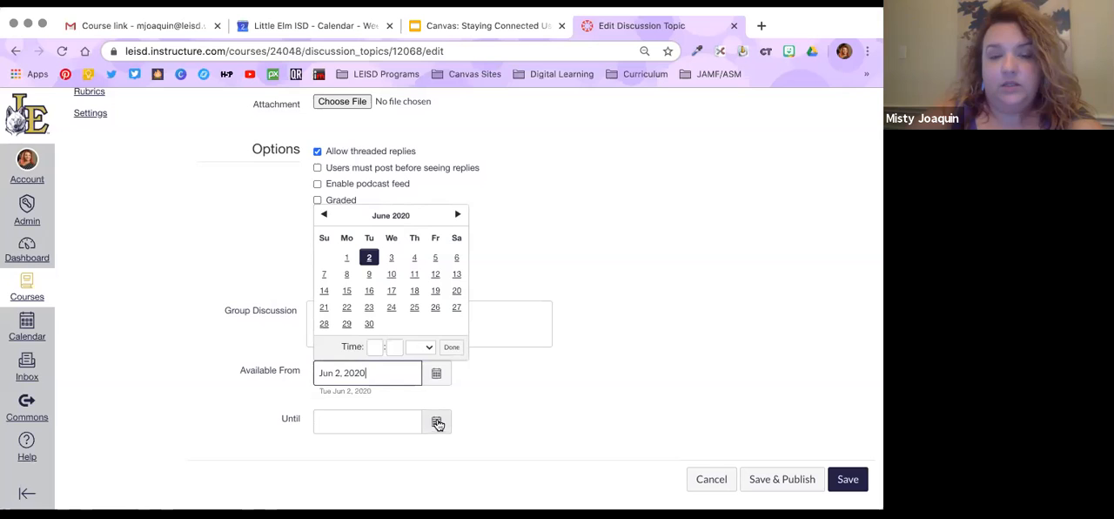
{"action": "left_click", "coordinate": [370, 277]}
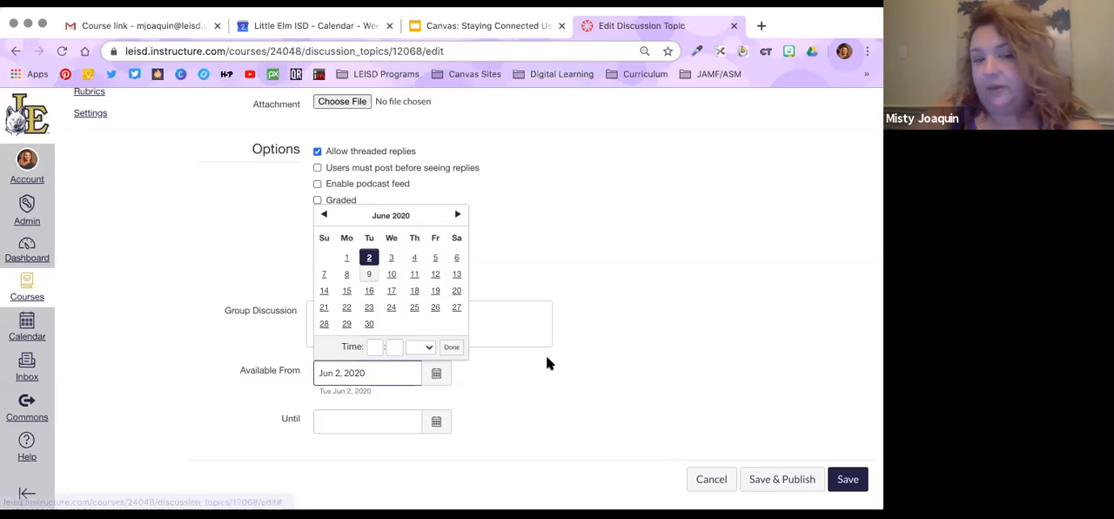
{"action": "left_click", "coordinate": [651, 393]}
{"action": "left_click", "coordinate": [435, 374]}
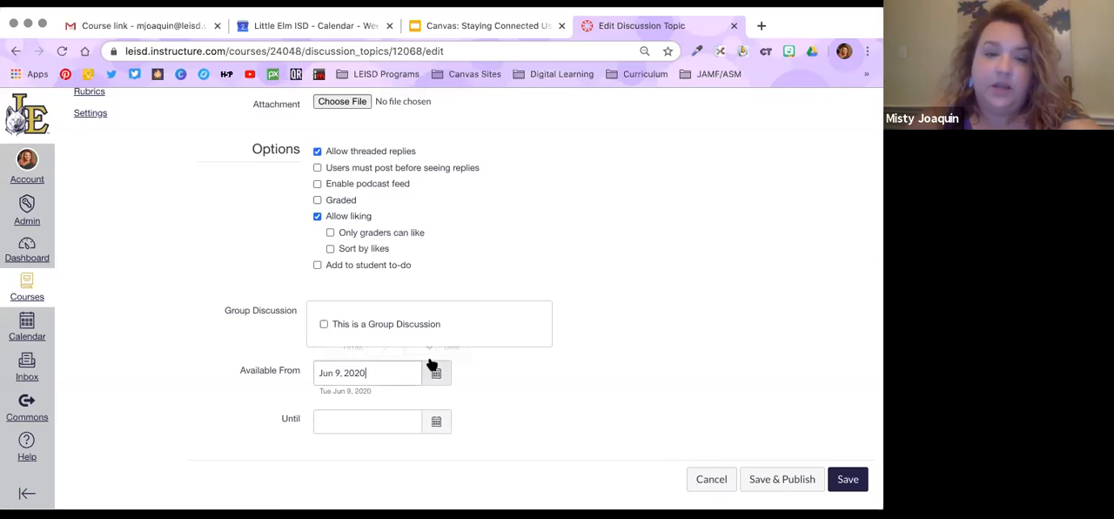
{"action": "left_click", "coordinate": [434, 420]}
{"action": "left_click", "coordinate": [369, 322]}
{"action": "left_click", "coordinate": [638, 362]}
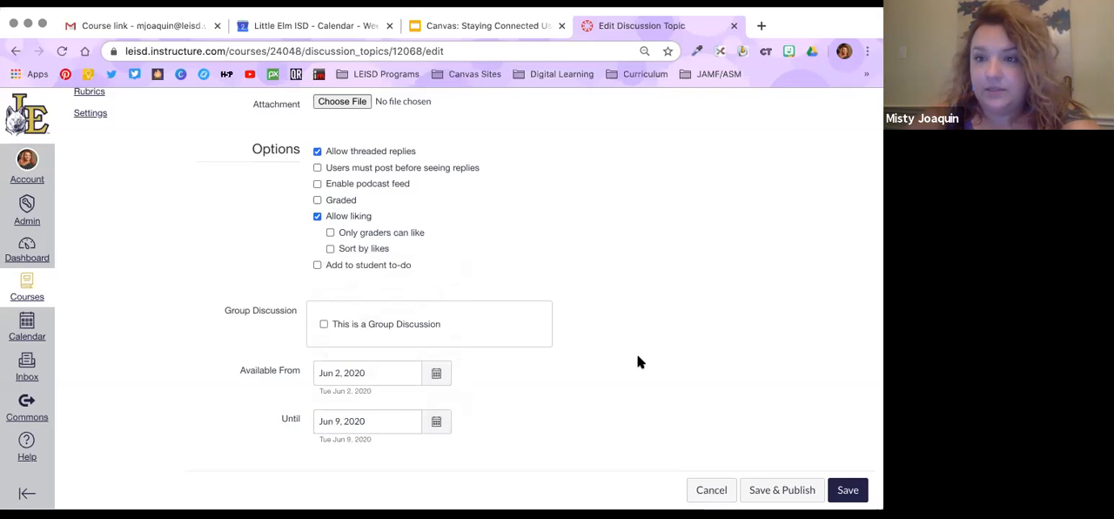
{"action": "scroll", "coordinate": [750, 426], "scroll_direction": "down", "scroll_amount": 1}
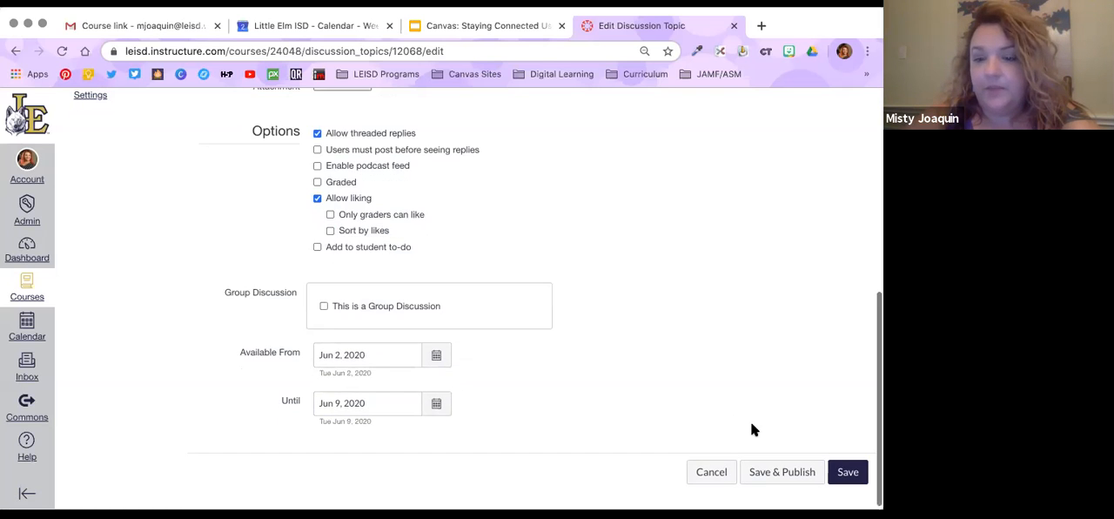
{"action": "left_click", "coordinate": [802, 473]}
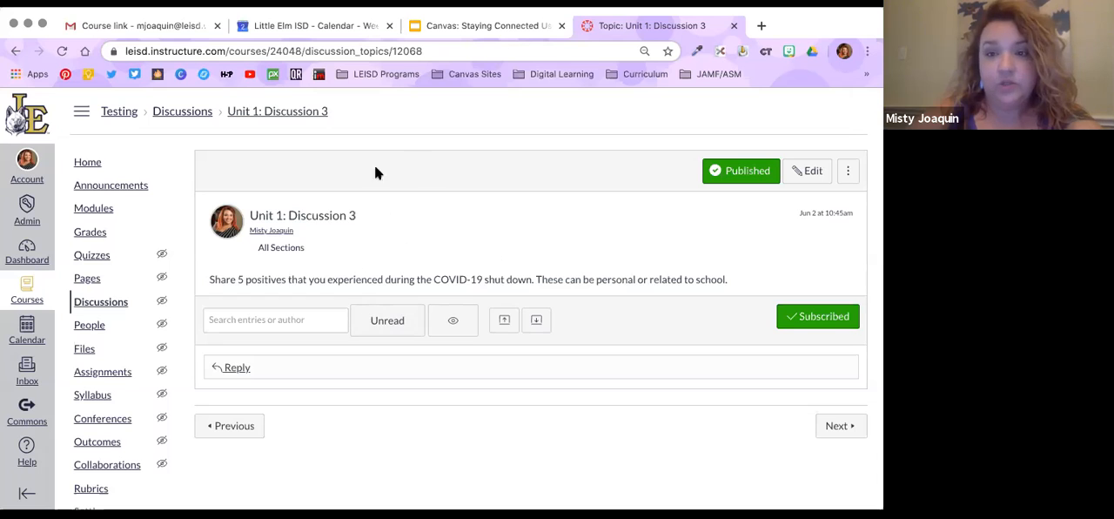
Post a reply to Unit 1: Discussion 3 reading "Modeled reply from the teacher."
{"action": "left_click", "coordinate": [246, 367]}
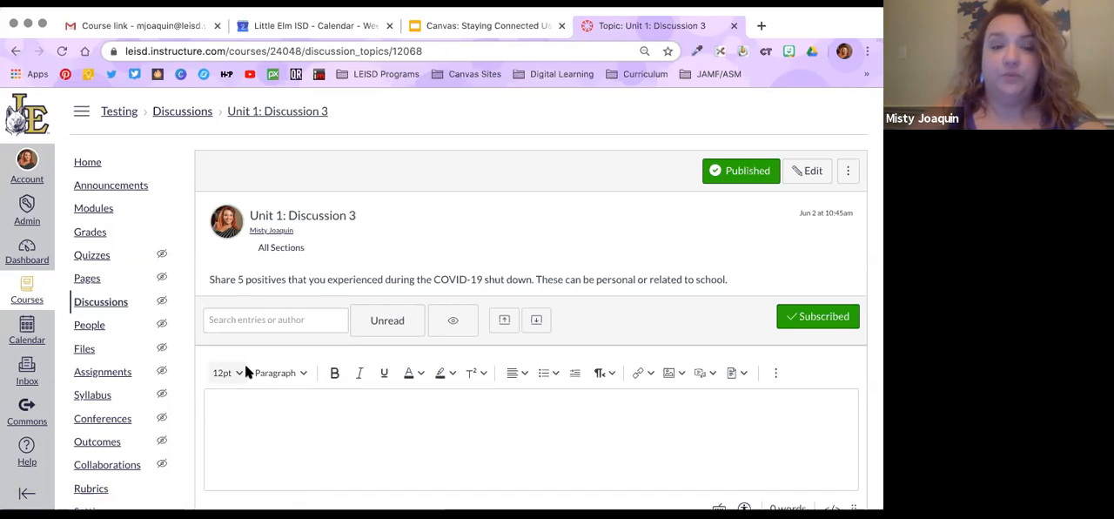
{"action": "left_click", "coordinate": [273, 416]}
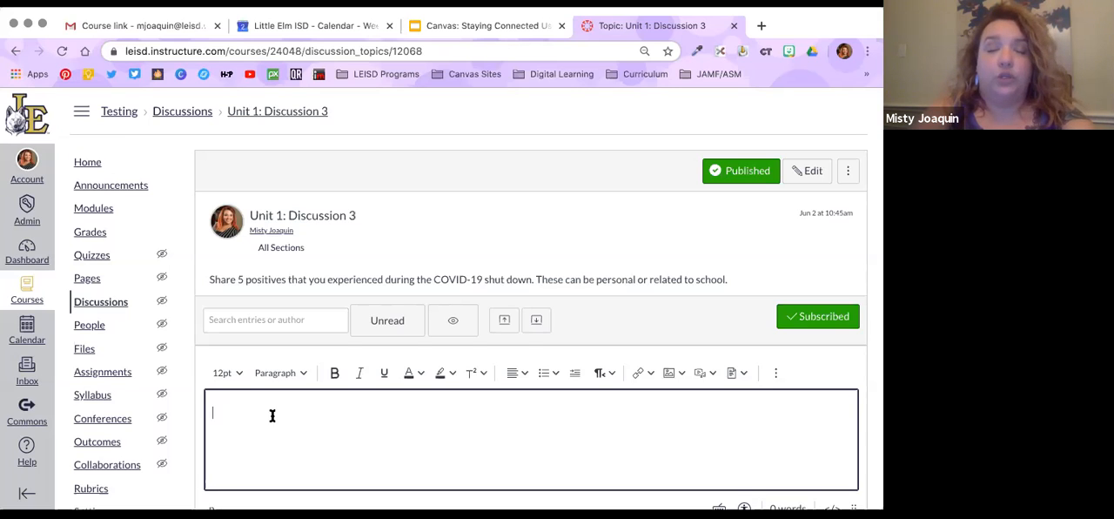
{"action": "type", "text": "Modeled "}
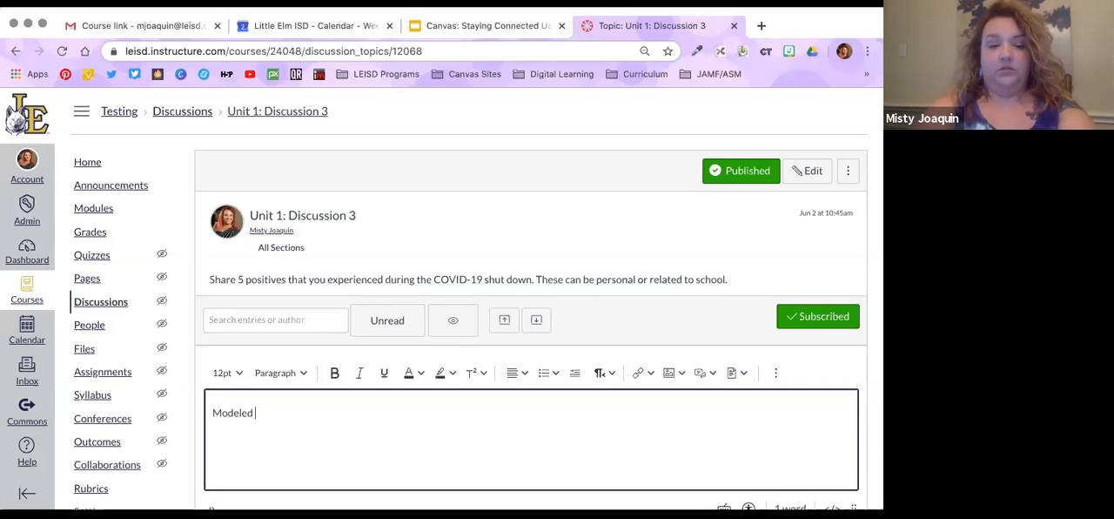
{"action": "type", "text": "reply from the teacher."}
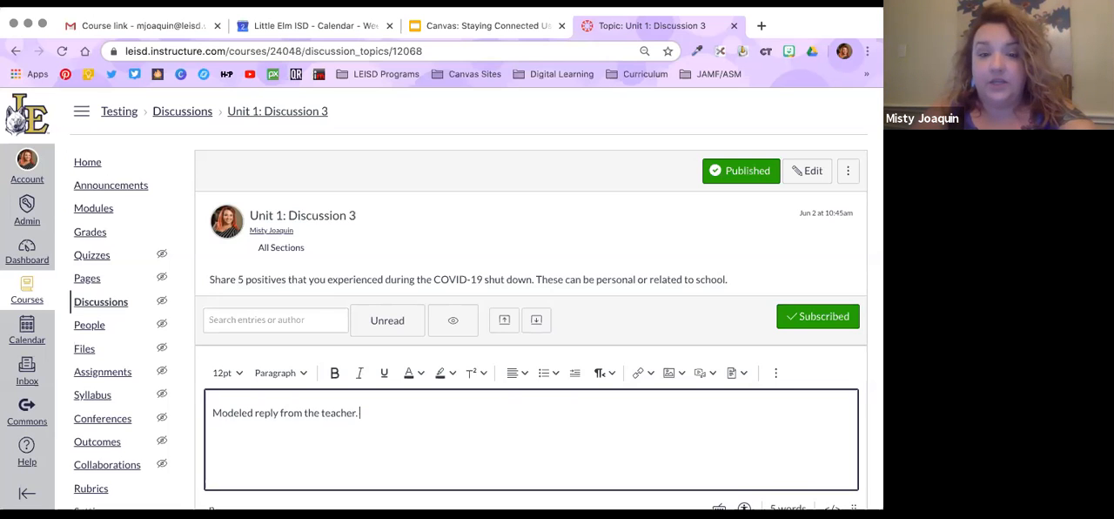
{"action": "scroll", "coordinate": [559, 425], "scroll_direction": "down", "scroll_amount": 2}
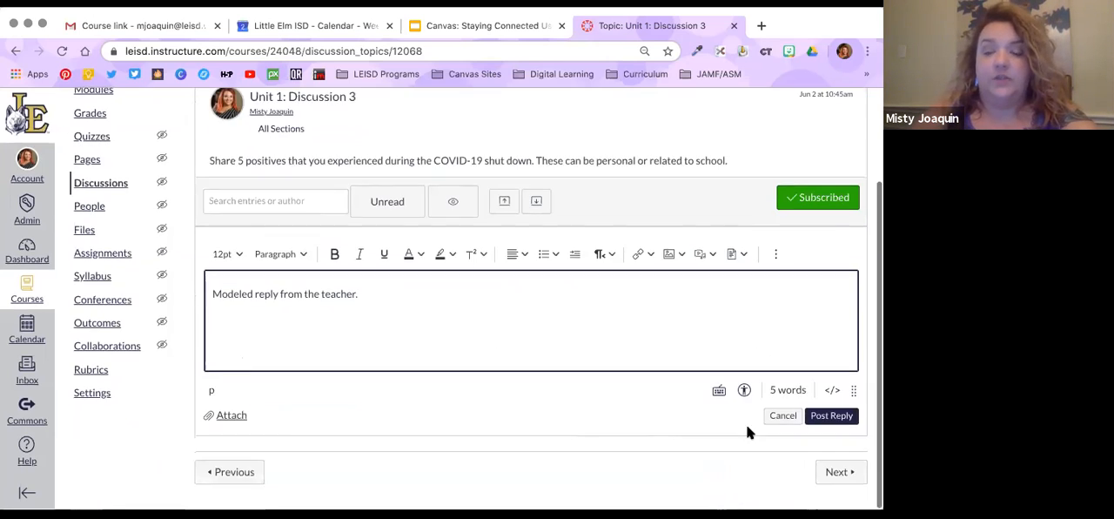
{"action": "left_click", "coordinate": [832, 419]}
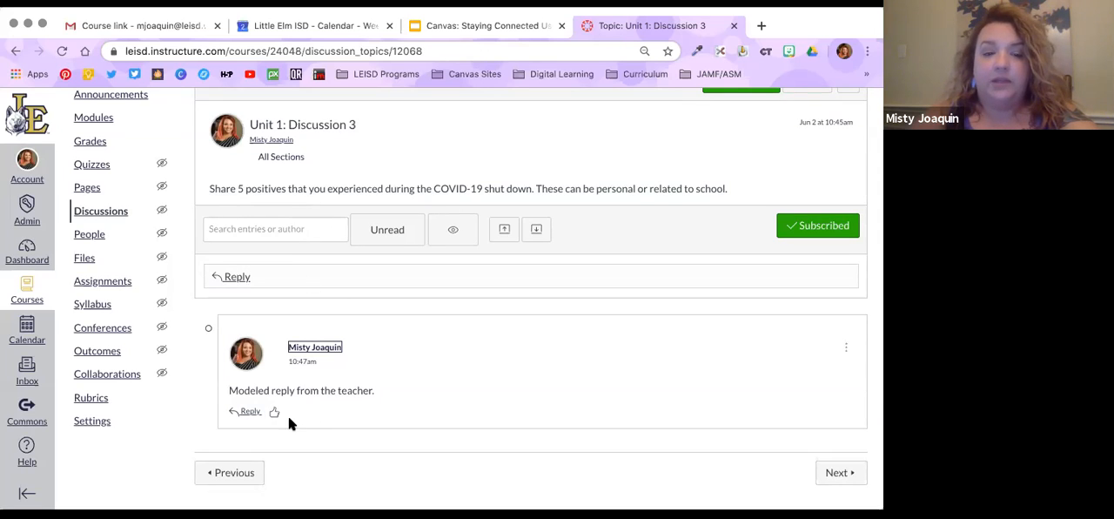
Post a threaded reply beneath the teacher's modeled reply reading "Second reply for threaded discussion."
{"action": "left_click", "coordinate": [250, 412]}
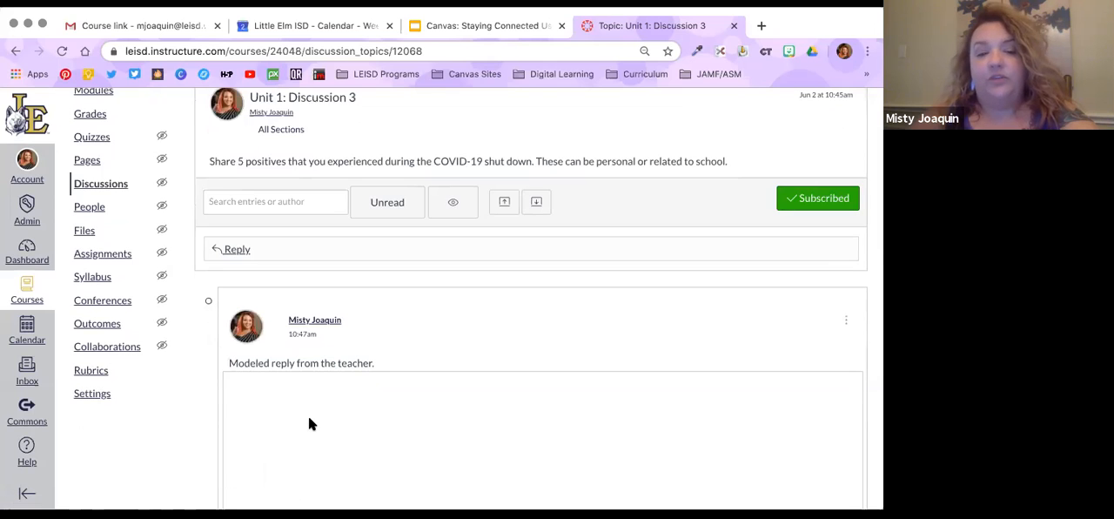
{"action": "type", "text": "Secodn reply f"}
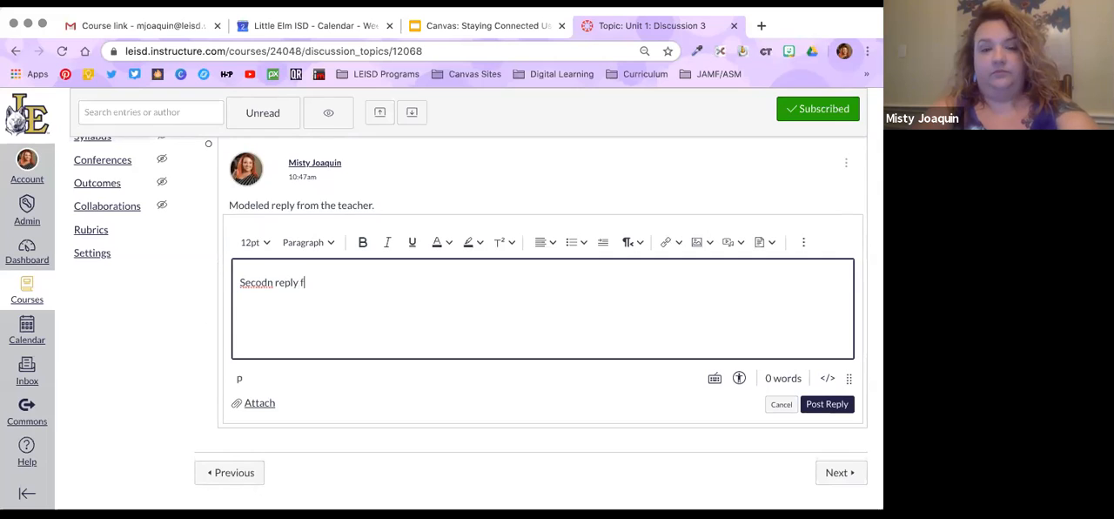
{"action": "key", "text": "BackSpace"}
{"action": "key", "text": "BackSpace"}
{"action": "key", "text": "BackSpace"}
{"action": "type", "text": "n"}
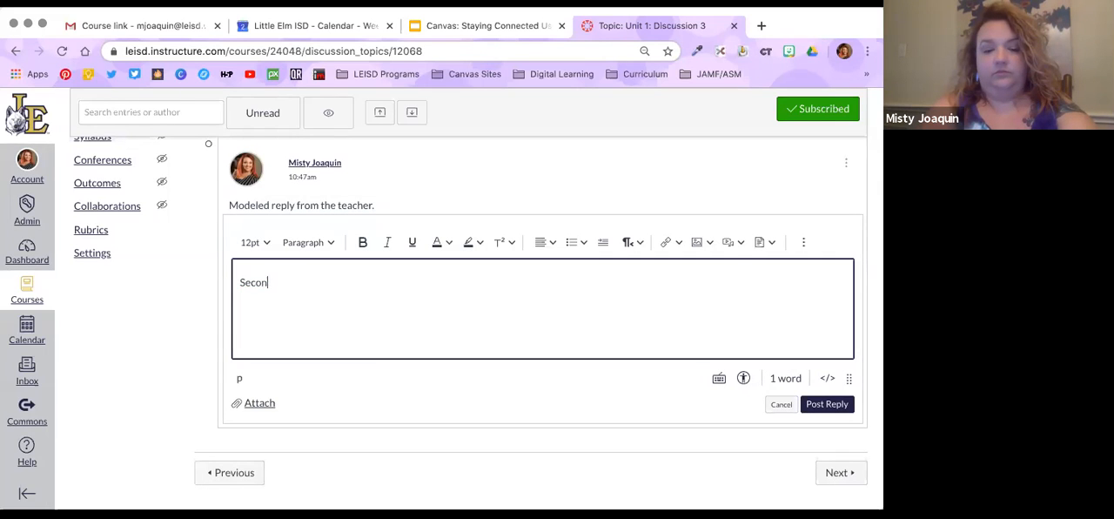
{"action": "type", "text": "d reply for threaded discussion."}
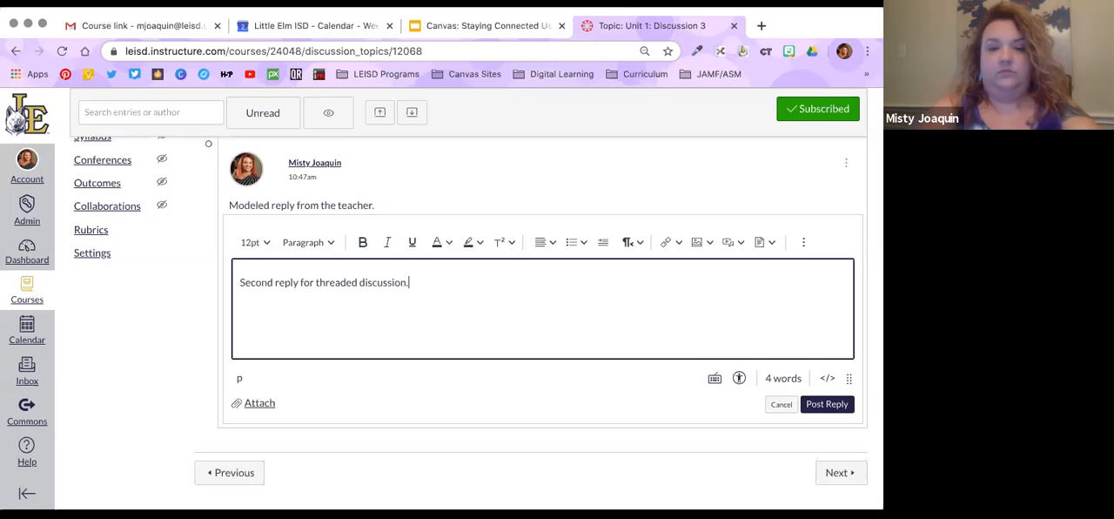
{"action": "left_click", "coordinate": [820, 405]}
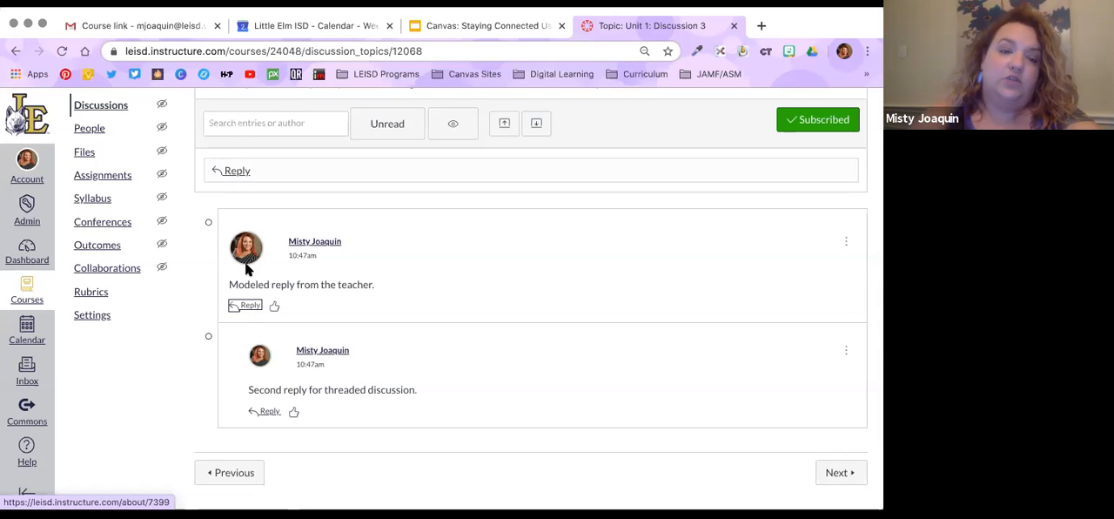
Return to the course home page and go to the Unit 1: Atoms module
{"action": "scroll", "coordinate": [735, 252], "scroll_direction": "up", "scroll_amount": 2}
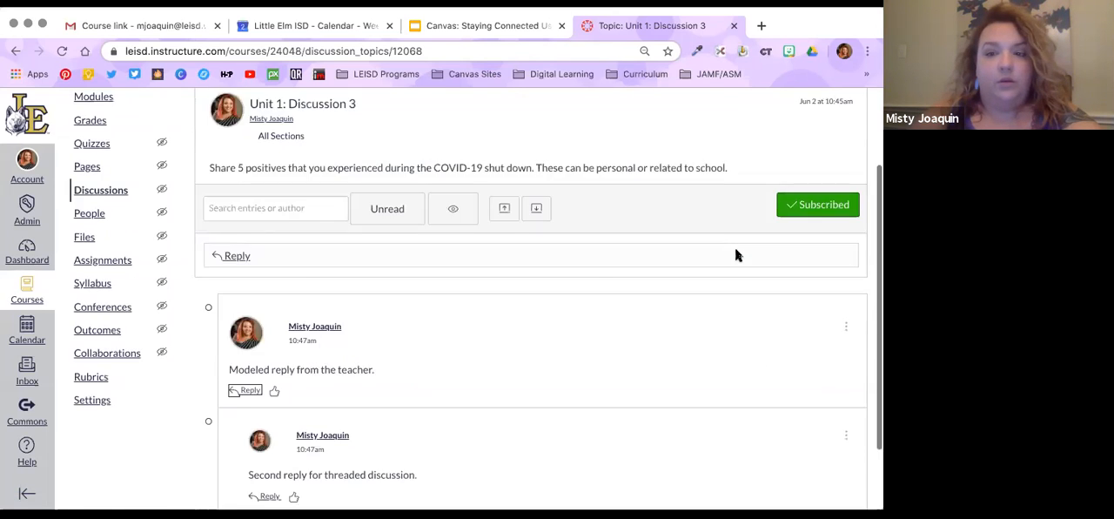
{"action": "scroll", "coordinate": [735, 252], "scroll_direction": "up", "scroll_amount": 2}
{"action": "left_click", "coordinate": [79, 165]}
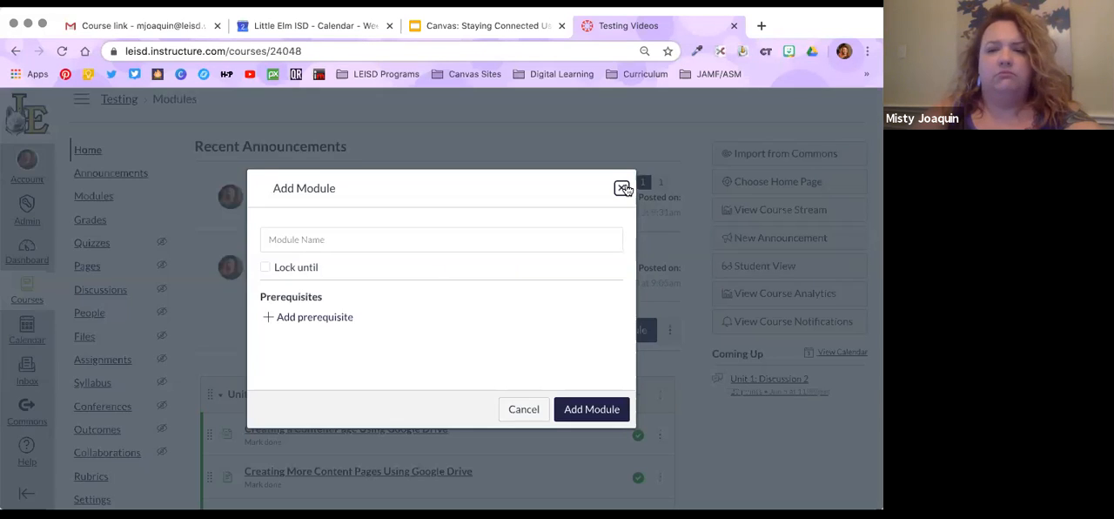
{"action": "left_click", "coordinate": [622, 187]}
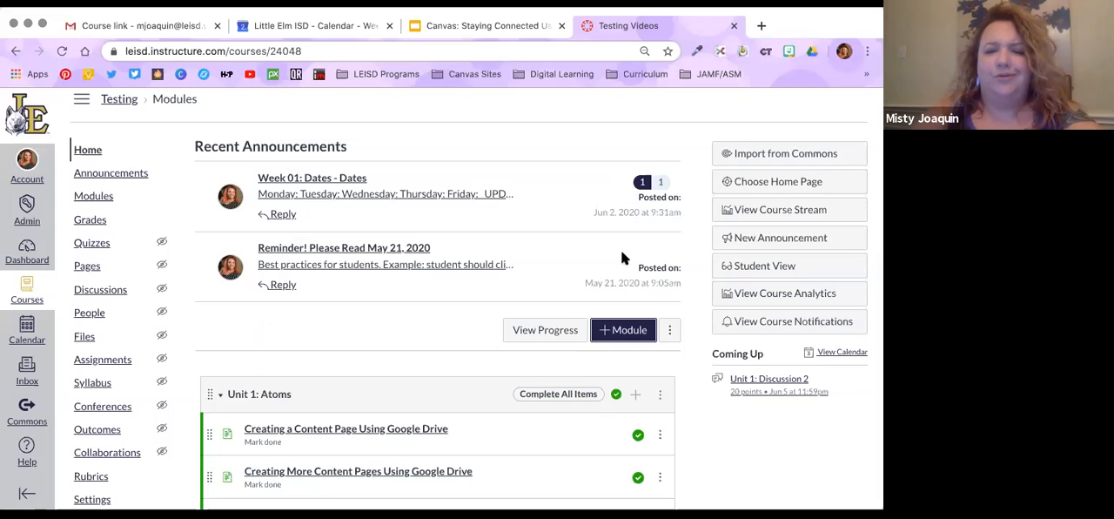
{"action": "scroll", "coordinate": [622, 255], "scroll_direction": "down", "scroll_amount": 2}
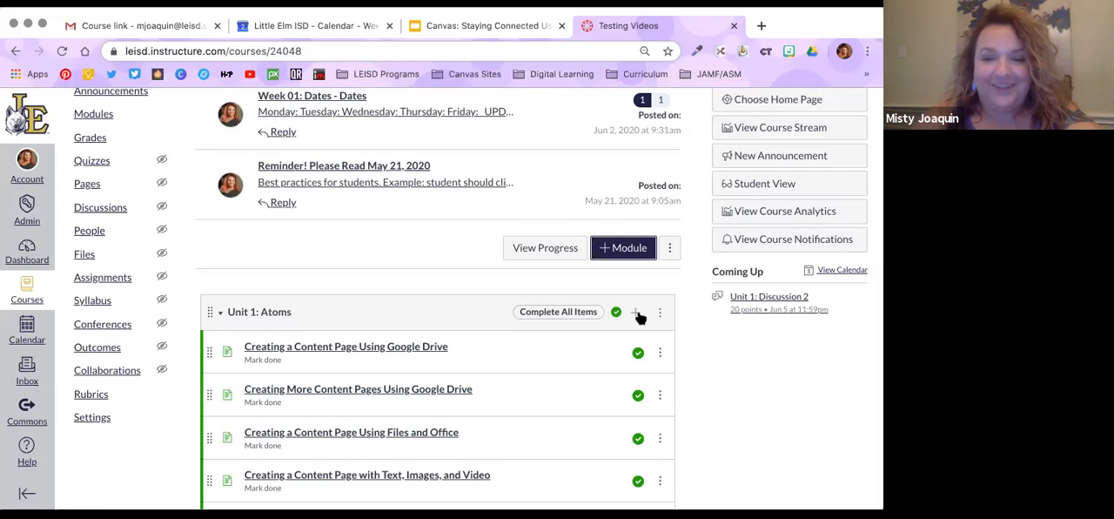
{"action": "left_click", "coordinate": [637, 312]}
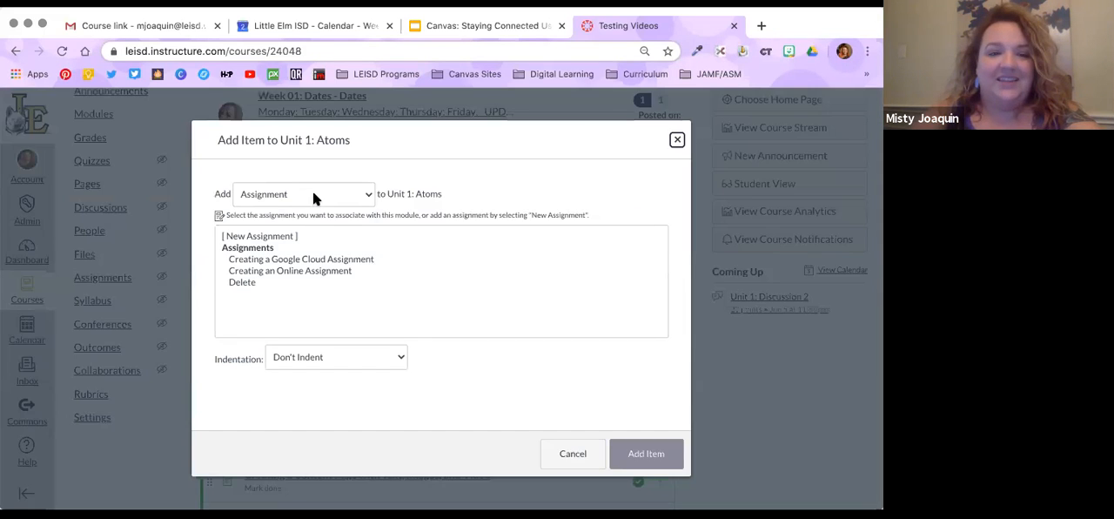
{"action": "left_click", "coordinate": [314, 195]}
{"action": "left_click", "coordinate": [310, 243]}
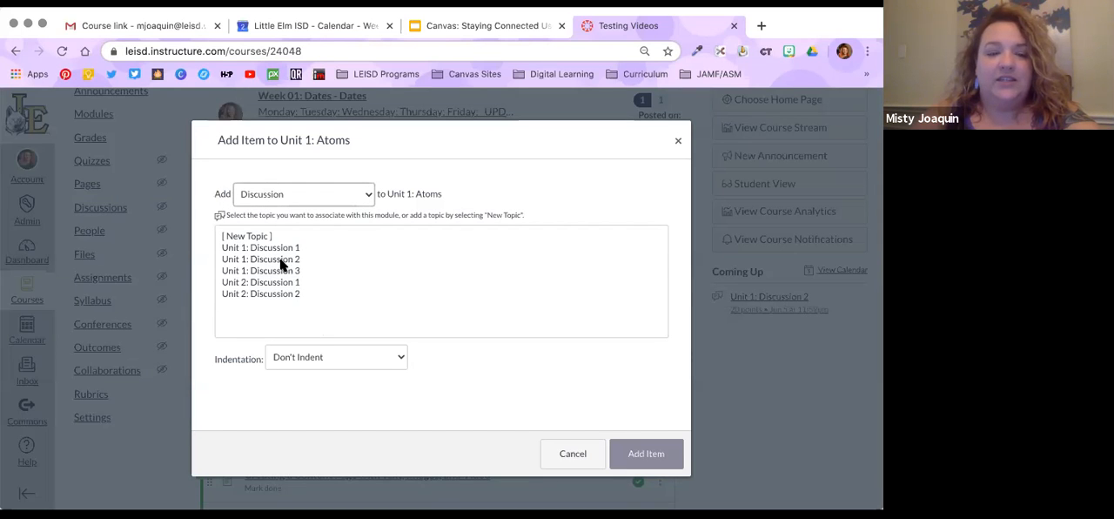
{"action": "left_click", "coordinate": [282, 259]}
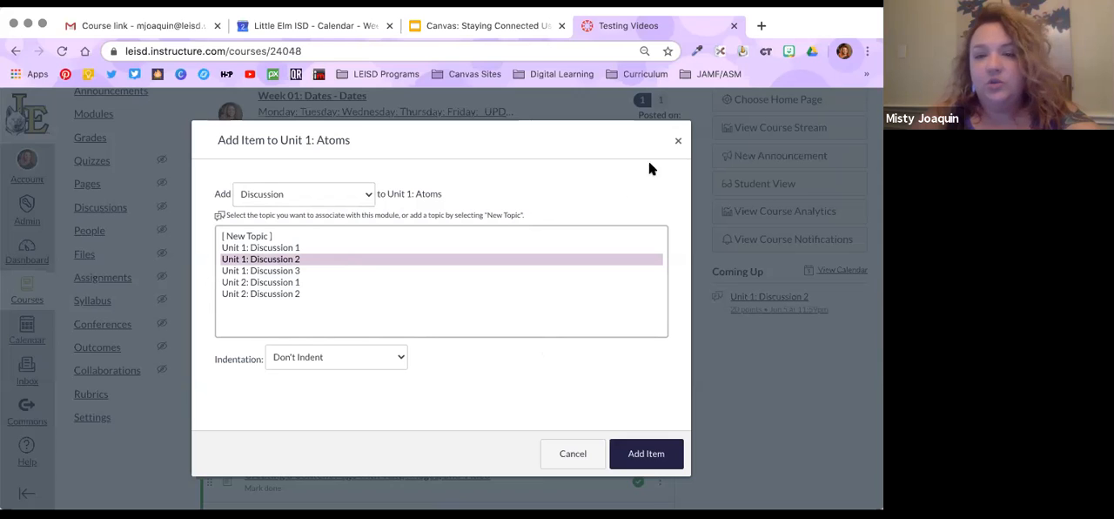
{"action": "left_click", "coordinate": [679, 144]}
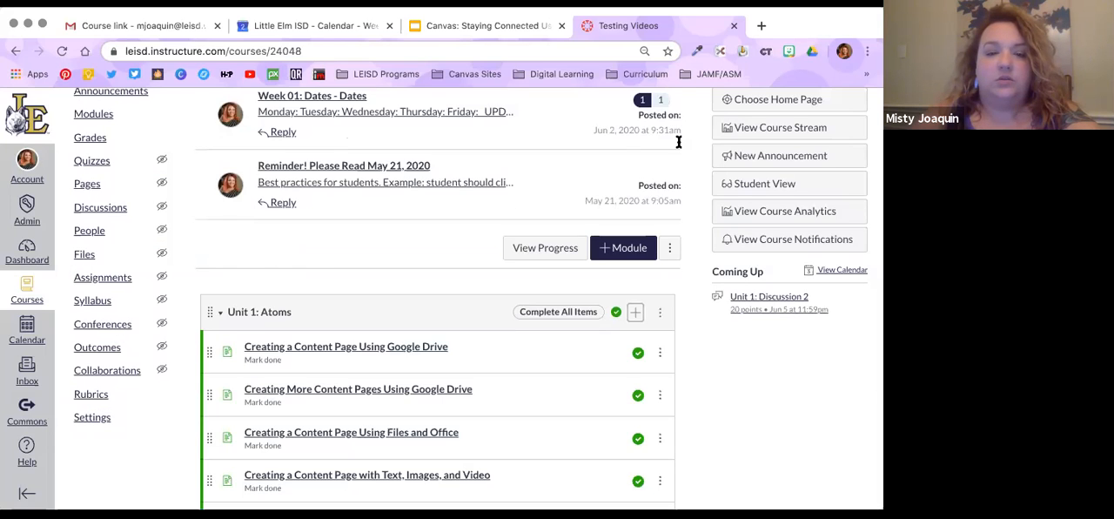
Open the graded Unit 1: Discussion 2 topic from the Unit 1: Atoms module for editing
{"action": "scroll", "coordinate": [400, 287], "scroll_direction": "down", "scroll_amount": 4}
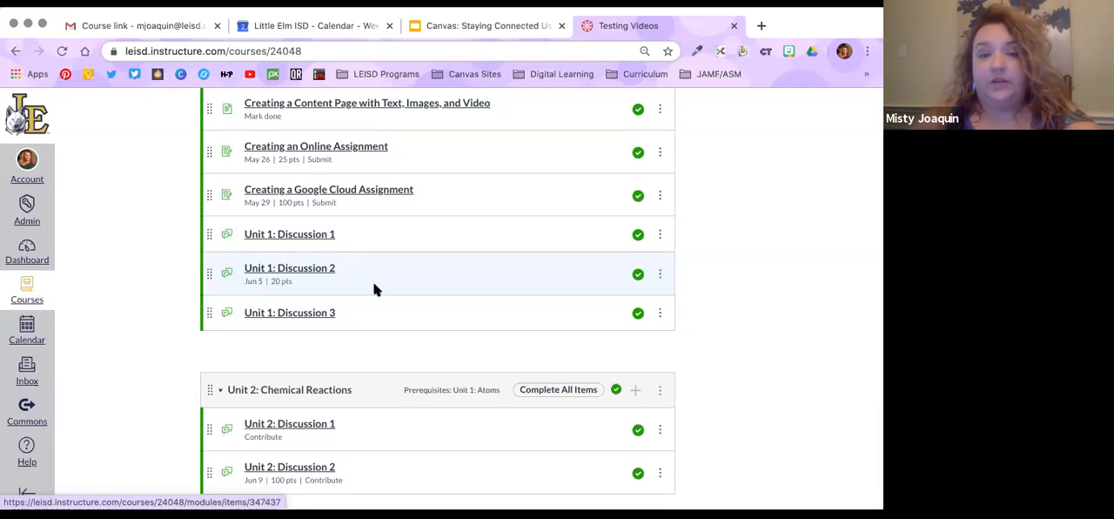
{"action": "left_click", "coordinate": [307, 271]}
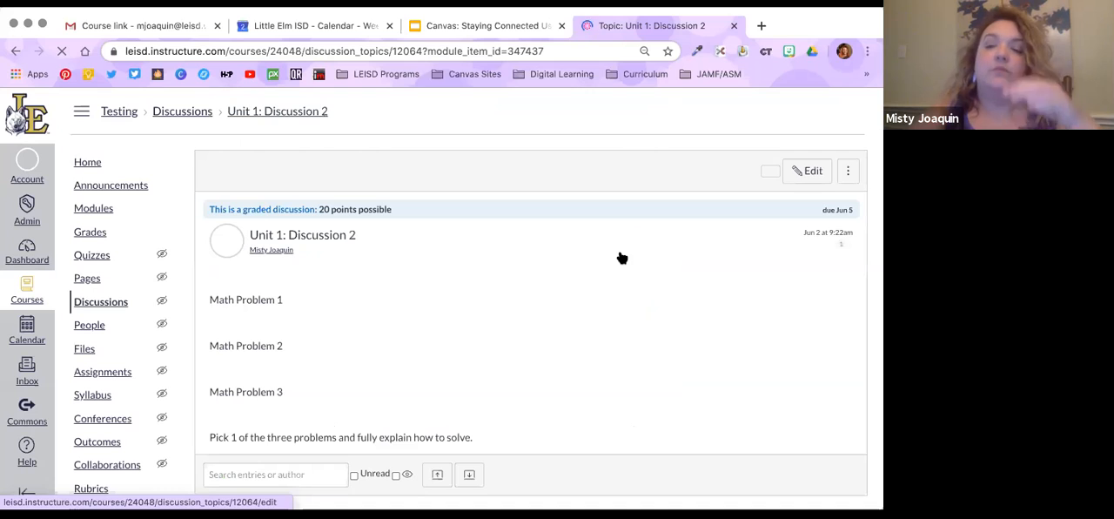
{"action": "left_click", "coordinate": [619, 252]}
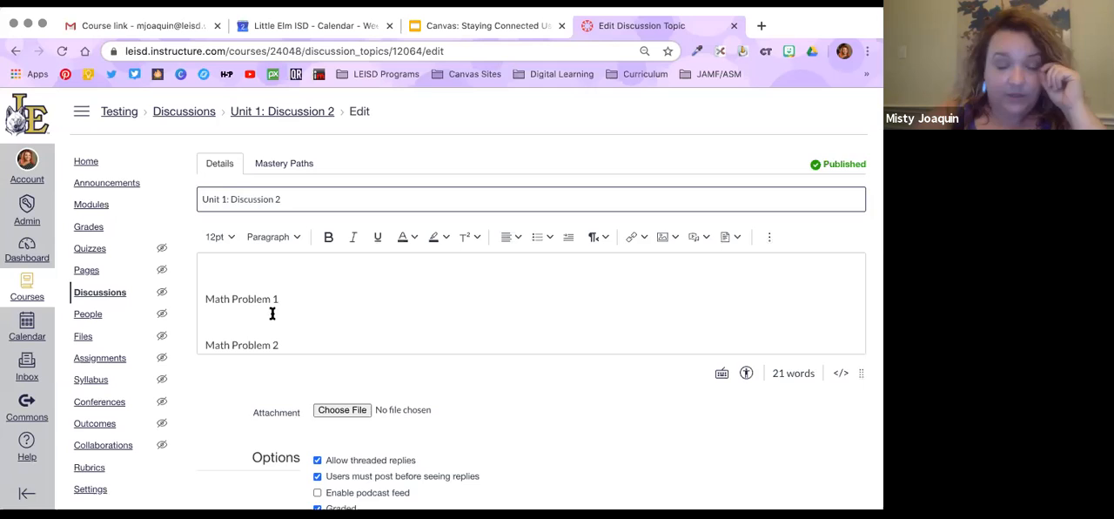
Make the "1" in the prompt's final instruction bold and set its font size to 14pt
{"action": "left_click", "coordinate": [253, 299]}
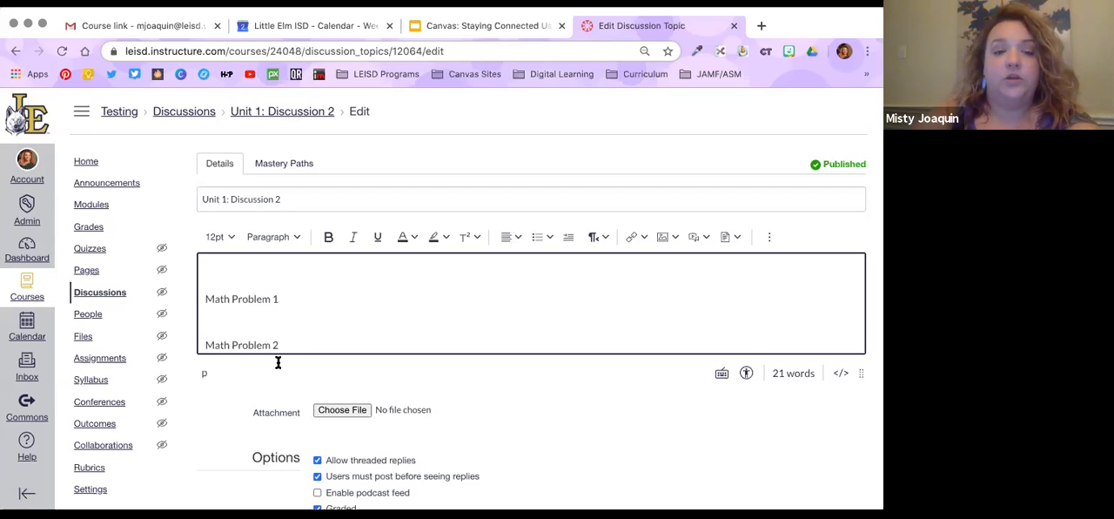
{"action": "scroll", "coordinate": [269, 291], "scroll_direction": "down", "scroll_amount": 2}
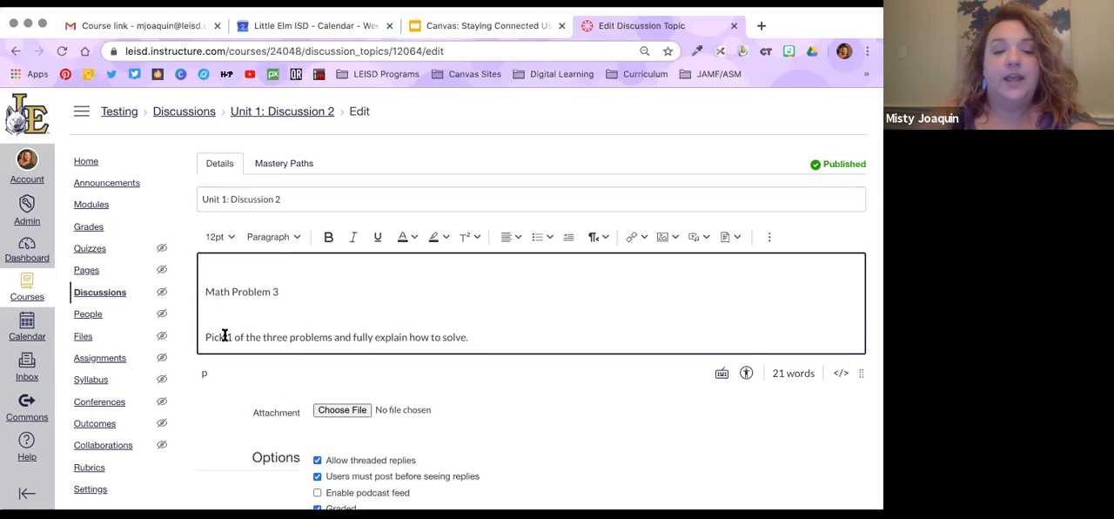
{"action": "left_click_drag", "start_coordinate": [202, 337], "coordinate": [485, 337]}
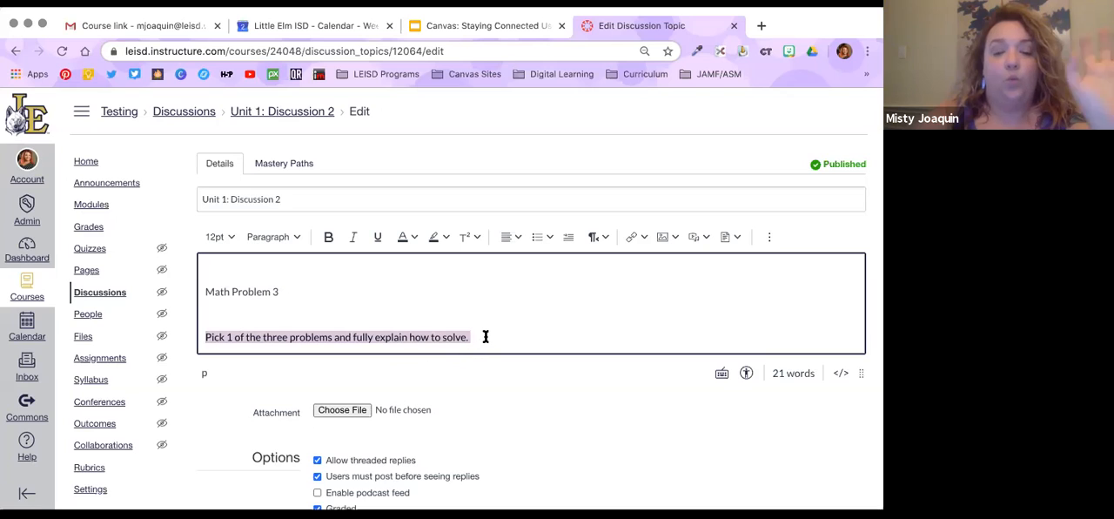
{"action": "left_click", "coordinate": [234, 334]}
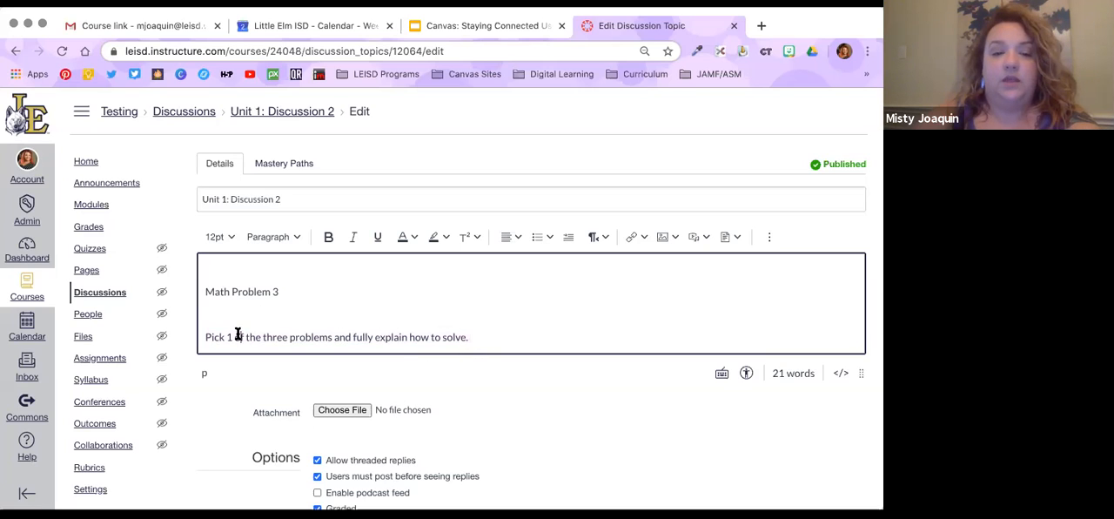
{"action": "double_click", "coordinate": [228, 337]}
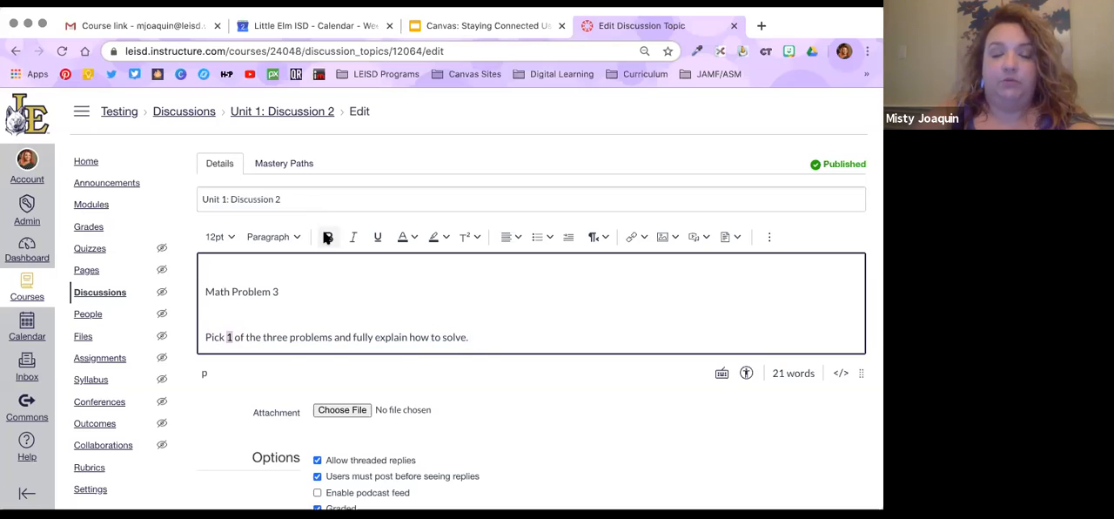
{"action": "left_click", "coordinate": [328, 236]}
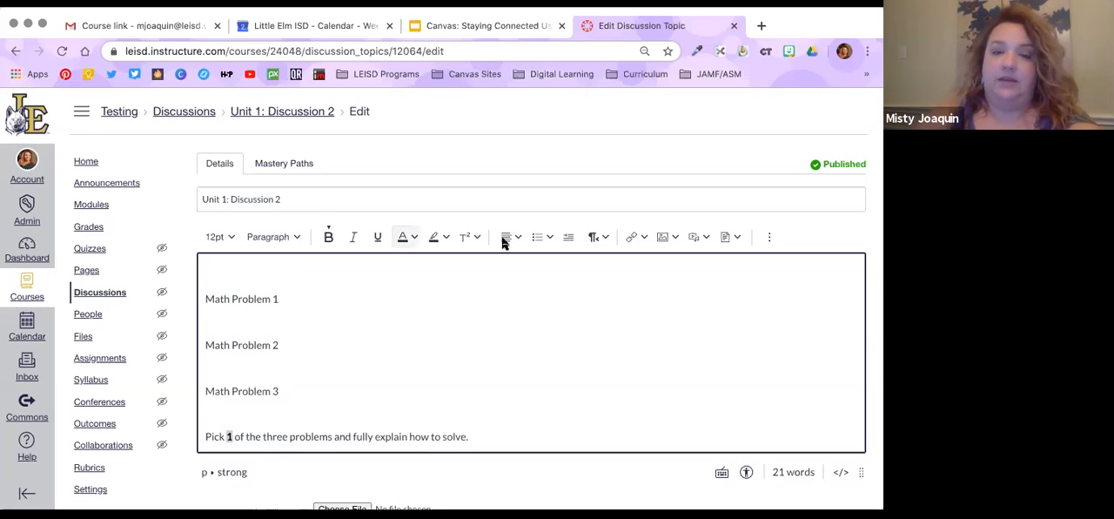
{"action": "left_click", "coordinate": [215, 237]}
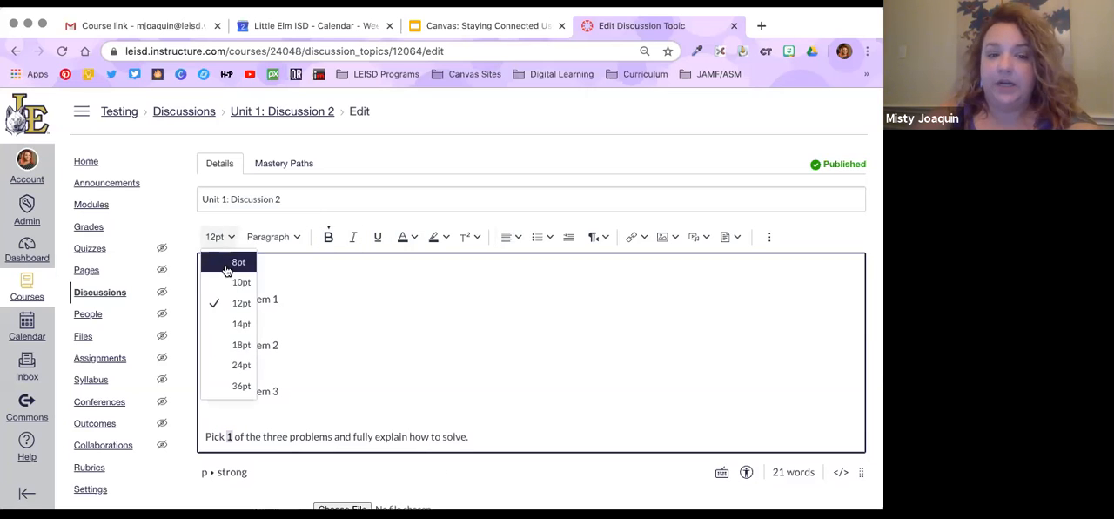
{"action": "left_click", "coordinate": [235, 331]}
Make the phrase "fully explain how to solve" in the prompt's final instruction bold
{"action": "scroll", "coordinate": [447, 403], "scroll_direction": "down", "scroll_amount": 1}
{"action": "left_click", "coordinate": [472, 371]}
{"action": "left_click_drag", "start_coordinate": [352, 371], "coordinate": [467, 372]}
{"action": "left_click", "coordinate": [329, 170]}
{"action": "left_click", "coordinate": [501, 371]}
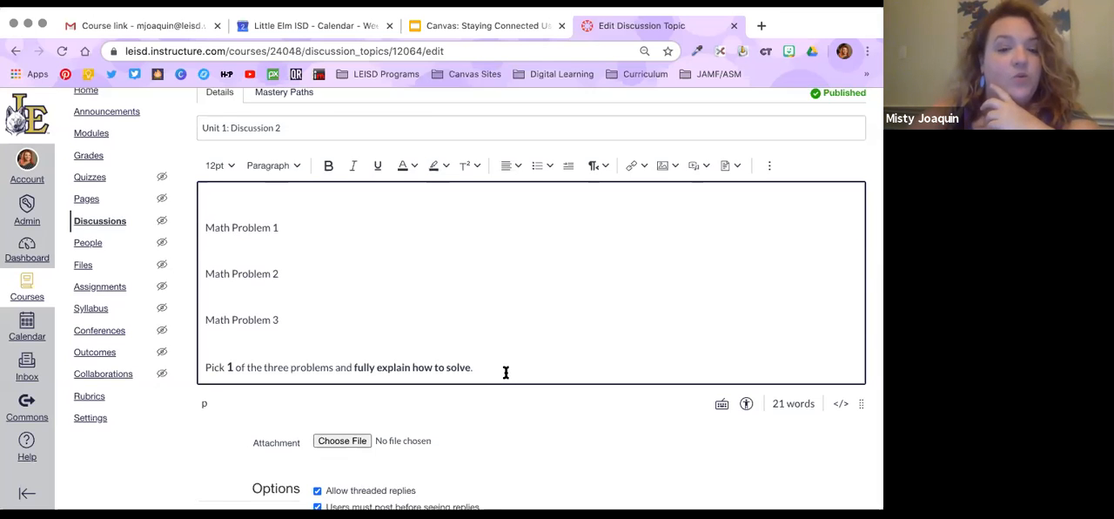
Review the graded discussion's reply options, points, grade display choices, assignment group and due and availability dates
{"action": "scroll", "coordinate": [504, 370], "scroll_direction": "down", "scroll_amount": 3}
{"action": "scroll", "coordinate": [504, 368], "scroll_direction": "down", "scroll_amount": 2}
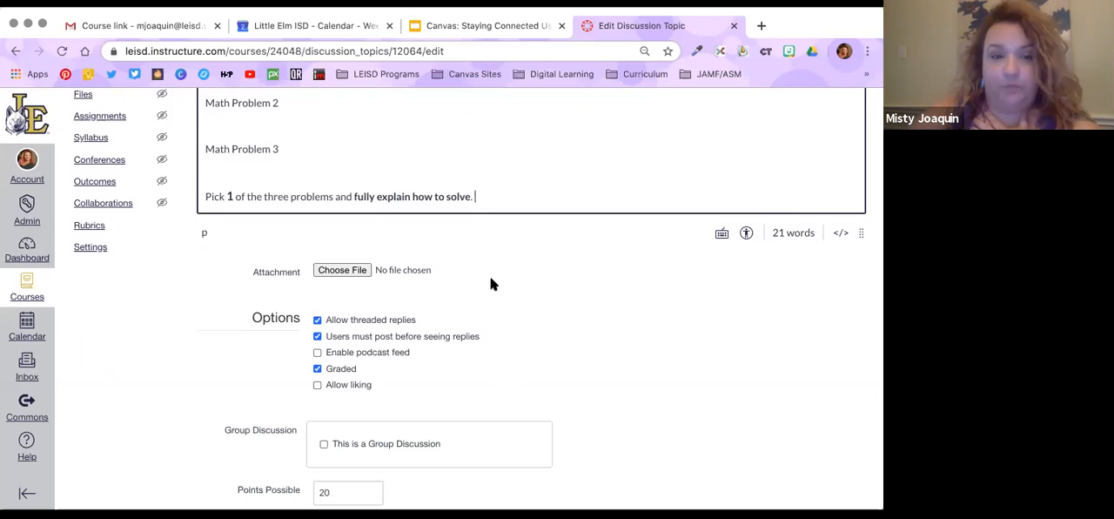
{"action": "scroll", "coordinate": [535, 328], "scroll_direction": "down", "scroll_amount": 2}
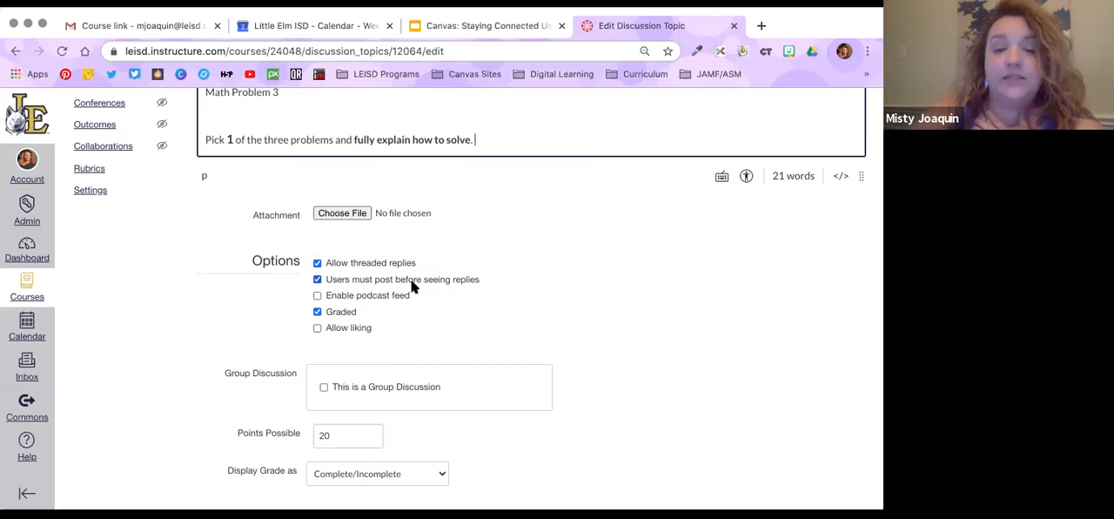
{"action": "scroll", "coordinate": [390, 331], "scroll_direction": "down", "scroll_amount": 4}
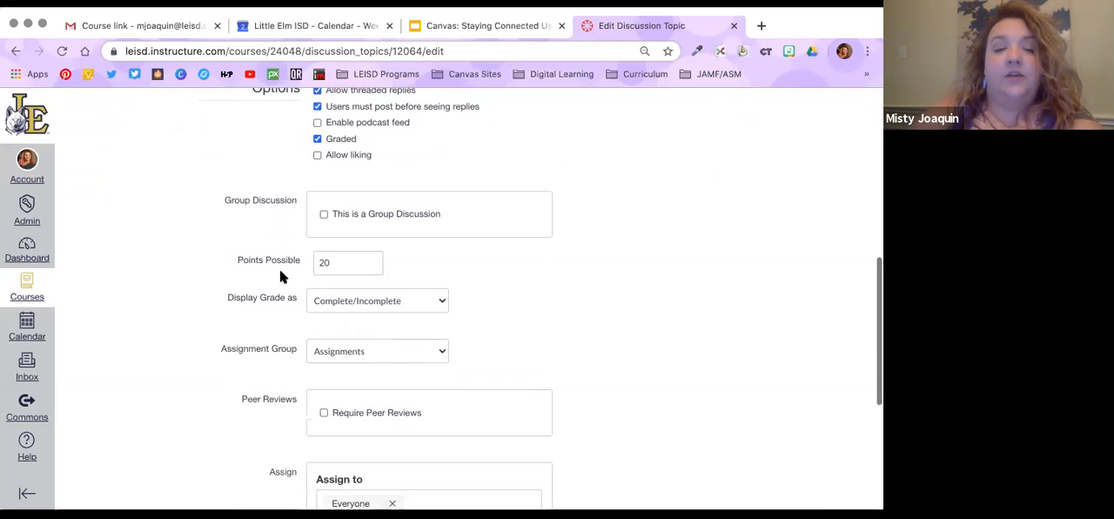
{"action": "scroll", "coordinate": [295, 261], "scroll_direction": "down", "scroll_amount": 1}
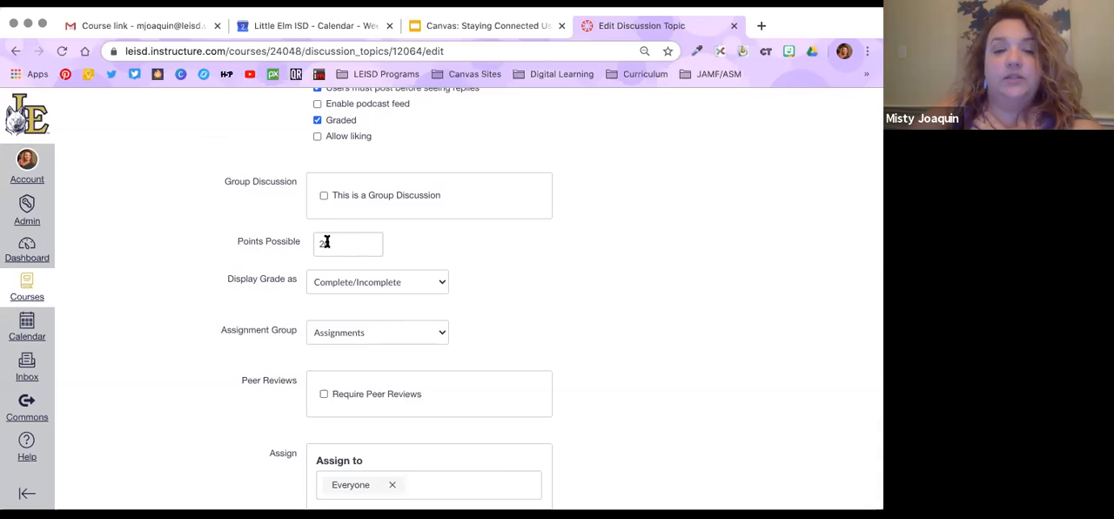
{"action": "left_click", "coordinate": [333, 286]}
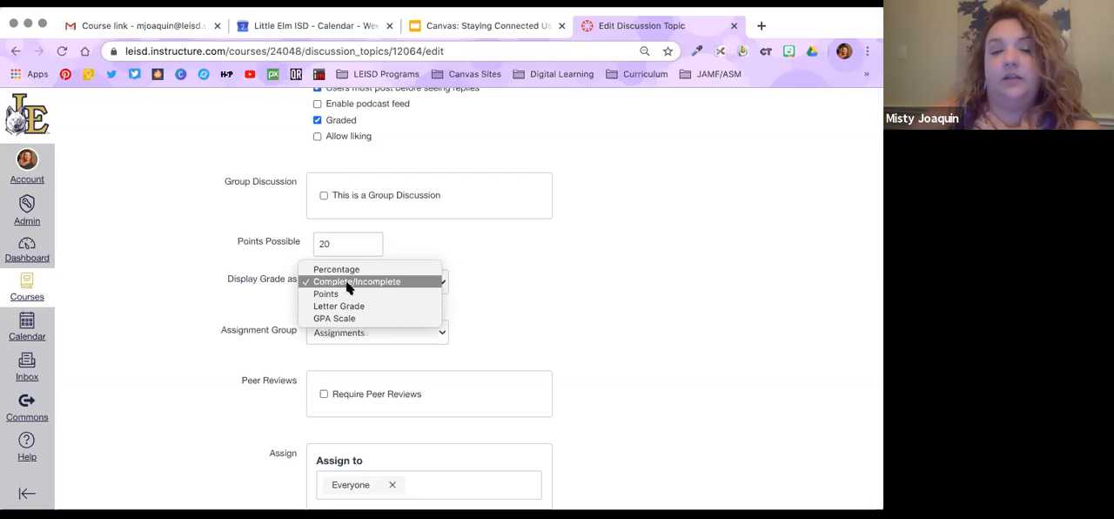
{"action": "left_click", "coordinate": [347, 283]}
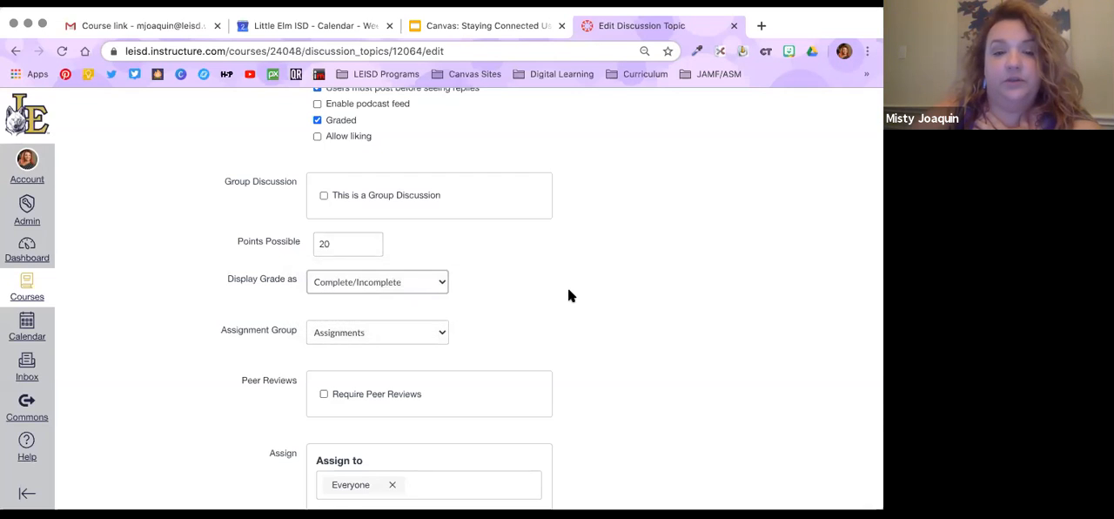
{"action": "scroll", "coordinate": [567, 287], "scroll_direction": "down", "scroll_amount": 1}
{"action": "scroll", "coordinate": [568, 294], "scroll_direction": "down", "scroll_amount": 5}
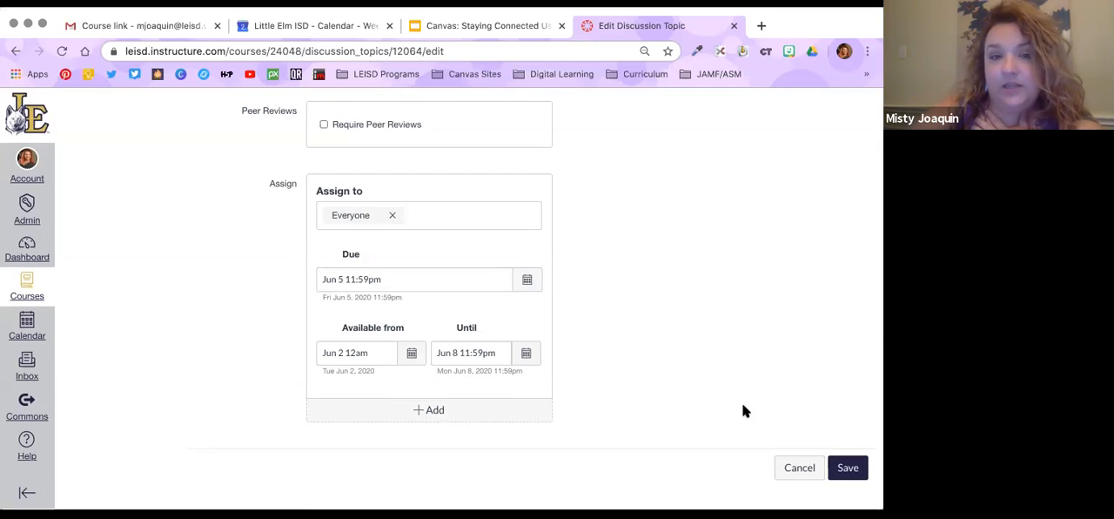
Recheck the prompt and grading settings of Unit 1: Discussion 2 and save the discussion
{"action": "scroll", "coordinate": [743, 411], "scroll_direction": "up", "scroll_amount": 10}
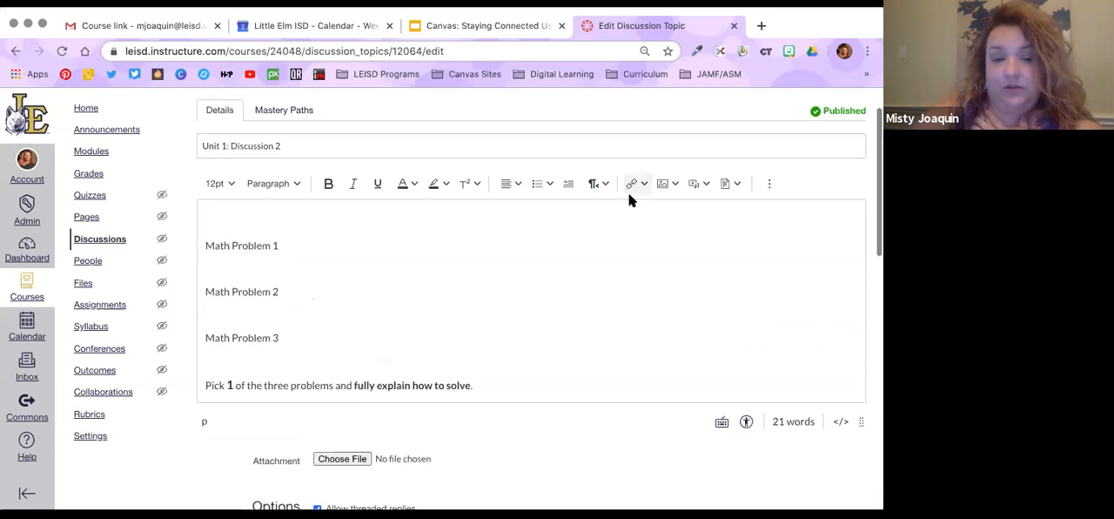
{"action": "scroll", "coordinate": [356, 284], "scroll_direction": "down", "scroll_amount": 4}
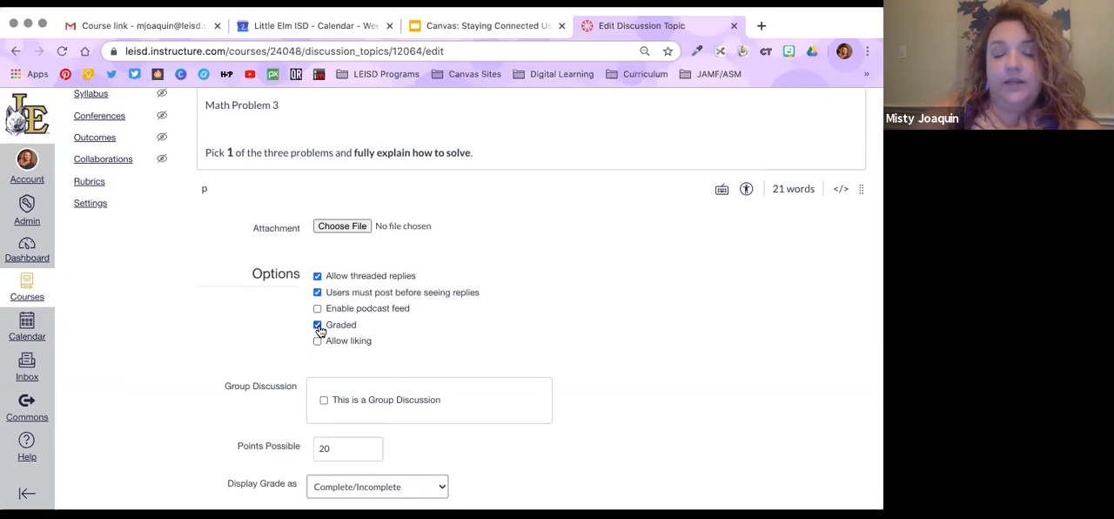
{"action": "scroll", "coordinate": [545, 328], "scroll_direction": "down", "scroll_amount": 5}
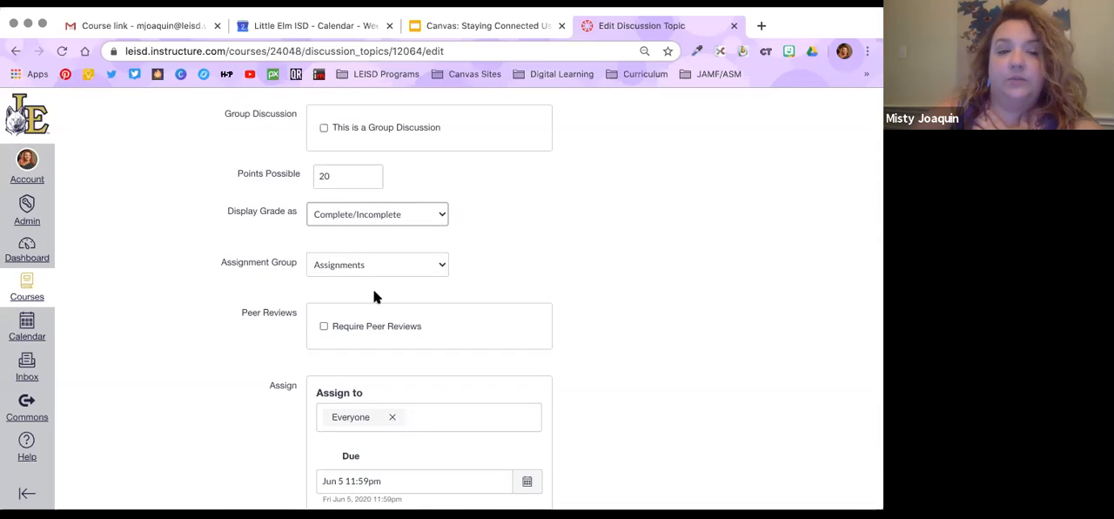
{"action": "scroll", "coordinate": [384, 326], "scroll_direction": "down", "scroll_amount": 2}
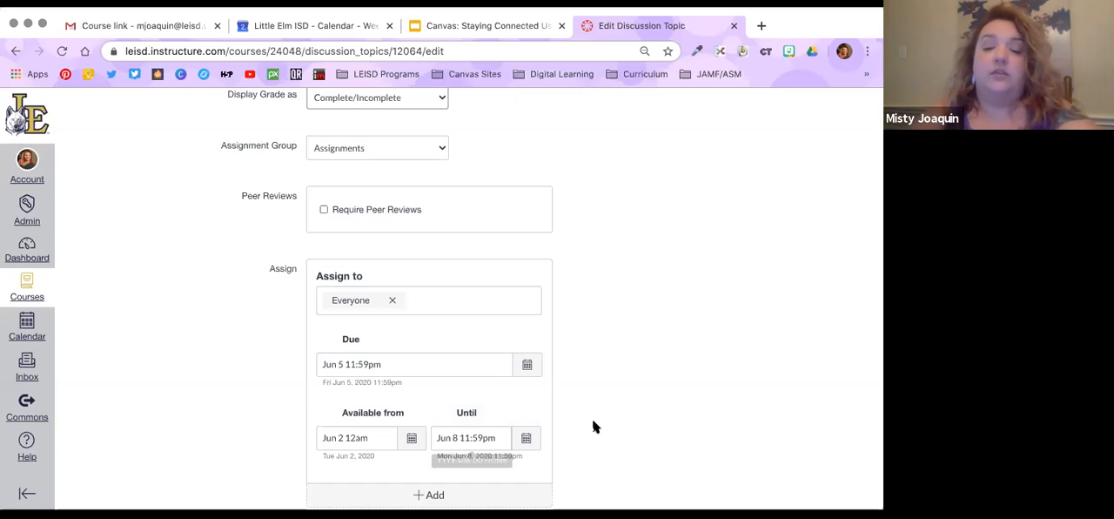
{"action": "scroll", "coordinate": [594, 423], "scroll_direction": "down", "scroll_amount": 2}
{"action": "left_click", "coordinate": [843, 463]}
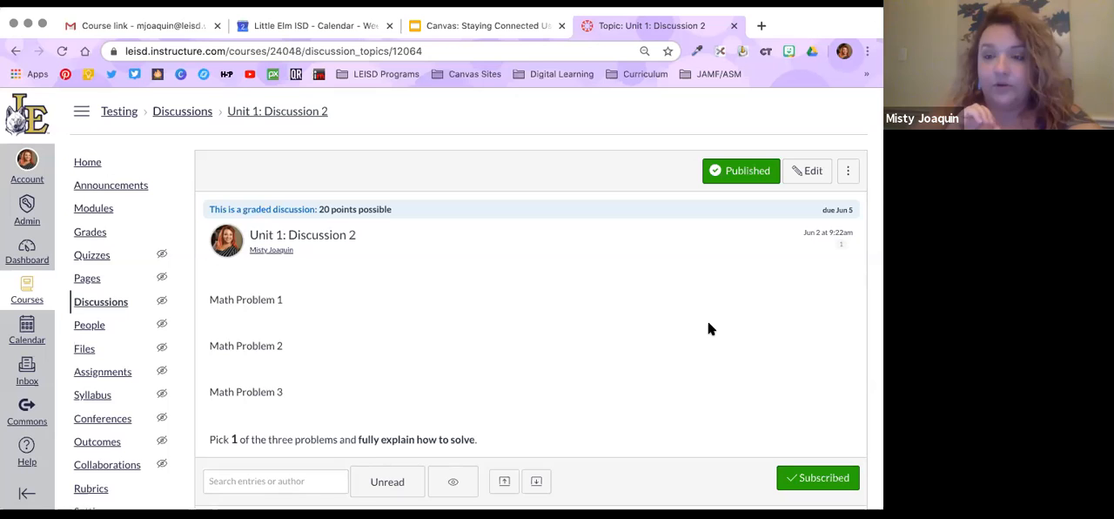
Reopen Unit 1: Discussion 2 for editing and bring up the external app picker for the blank line above Math Problem 1
{"action": "left_click", "coordinate": [802, 175]}
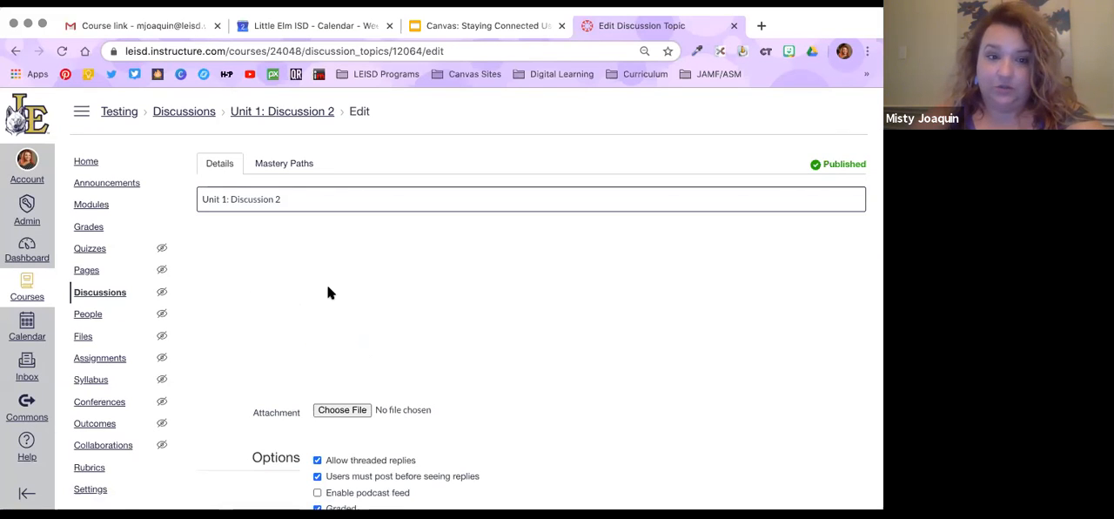
{"action": "left_click", "coordinate": [240, 258]}
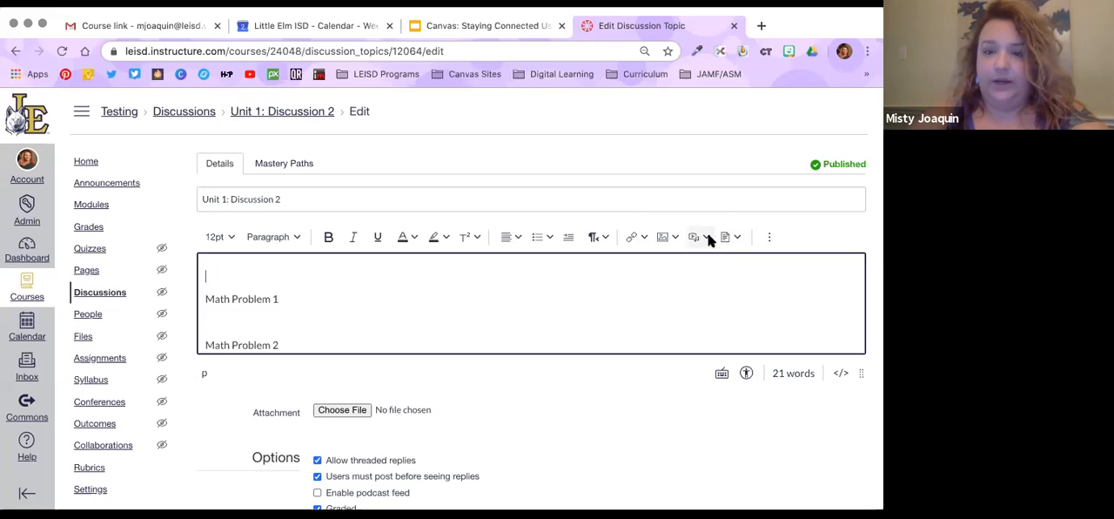
{"action": "left_click", "coordinate": [733, 237]}
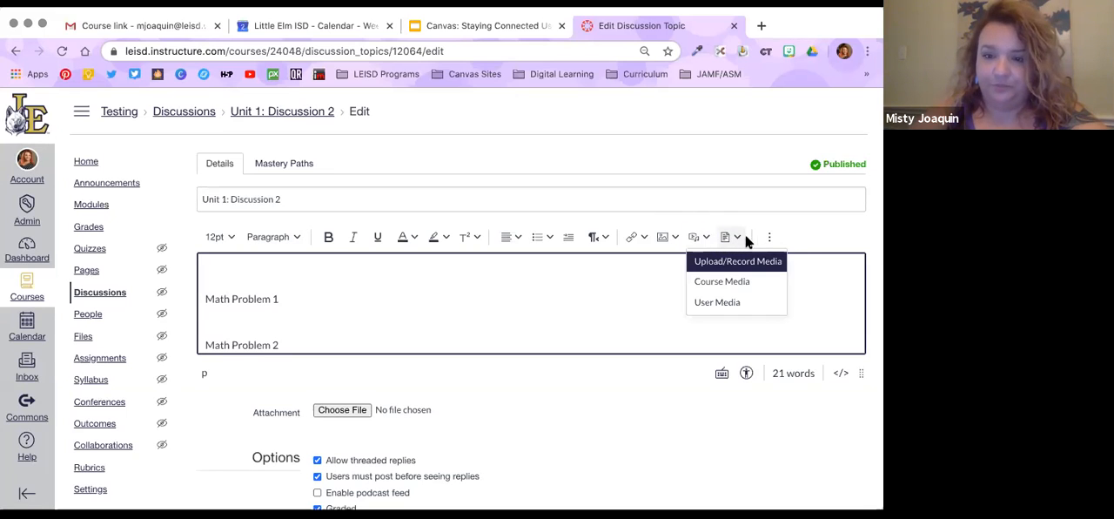
{"action": "left_click", "coordinate": [739, 237]}
{"action": "left_click", "coordinate": [766, 238]}
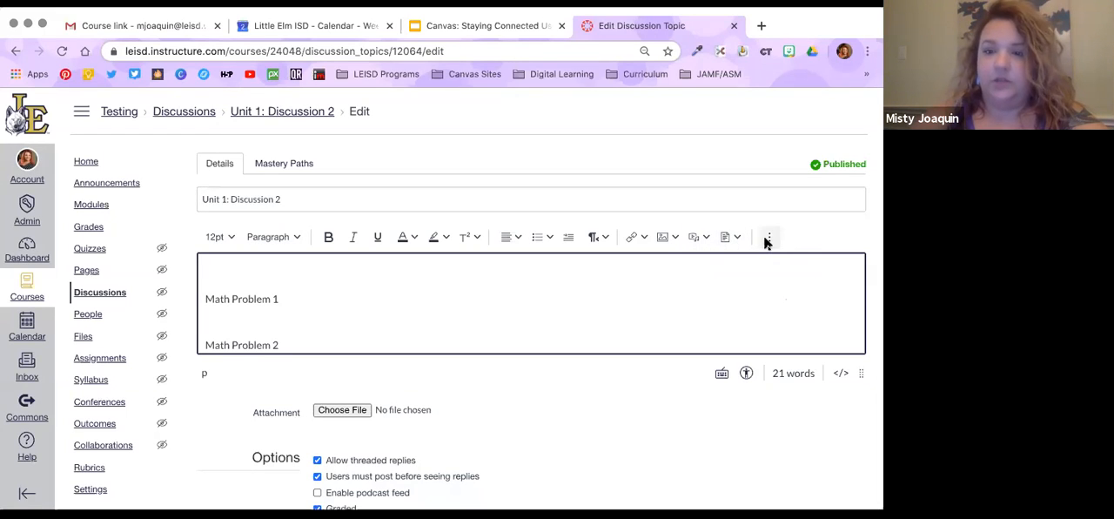
{"action": "left_click", "coordinate": [768, 239]}
{"action": "left_click", "coordinate": [765, 262]}
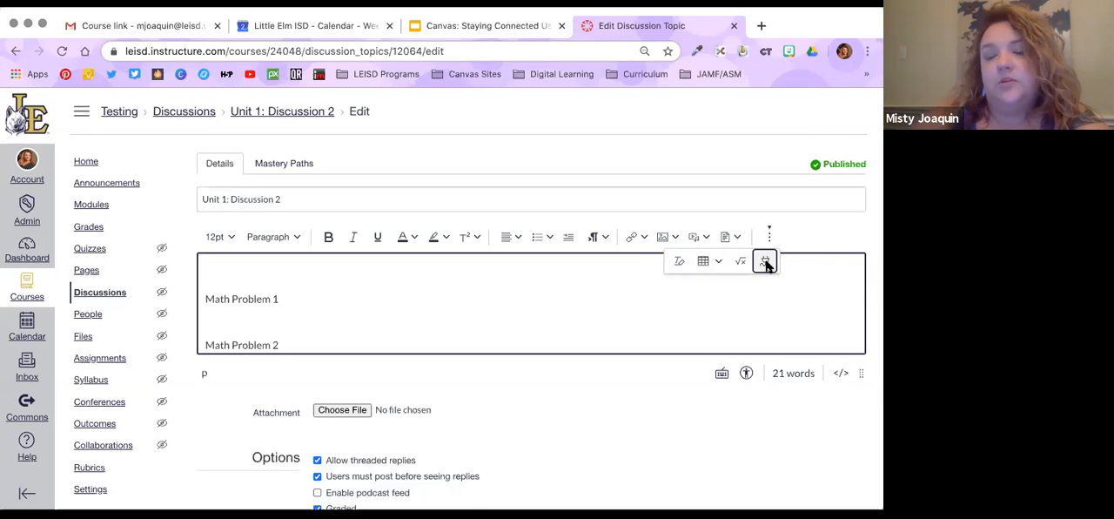
{"action": "left_click", "coordinate": [765, 262]}
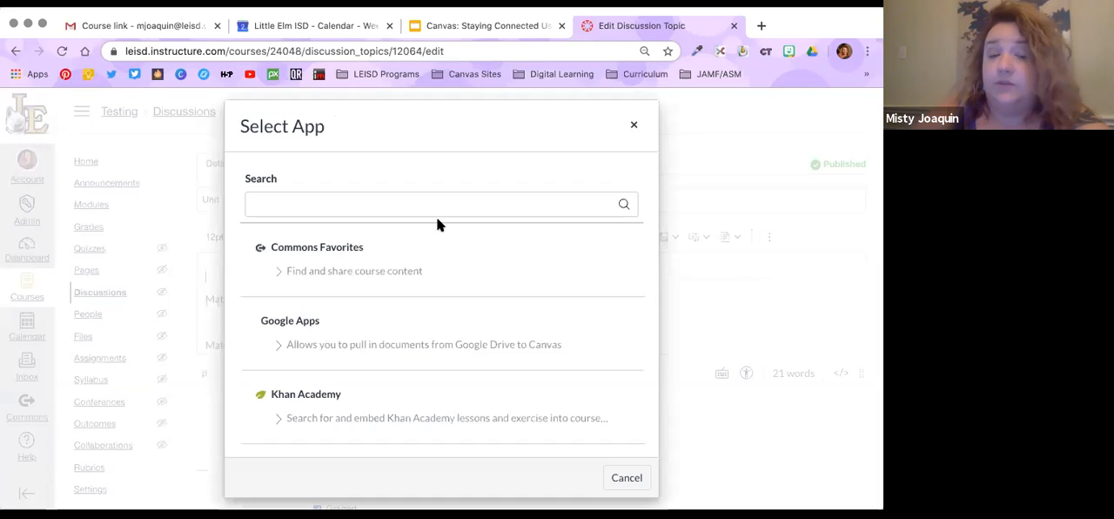
Embed the Khan Academy video "Radius, diameter, circumference & π" from the 7th grade math content above Math Problem 1
{"action": "left_click", "coordinate": [304, 392]}
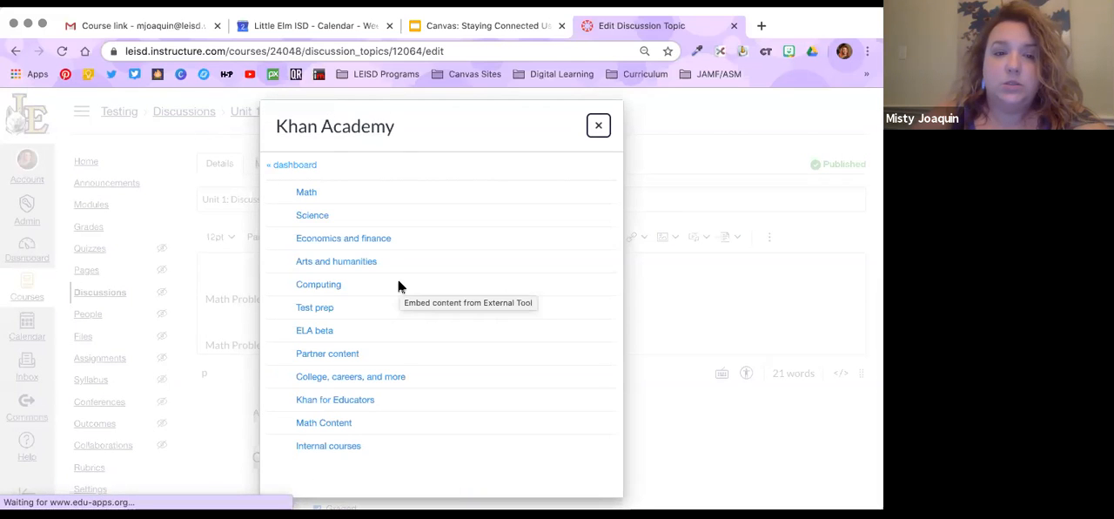
{"action": "left_click", "coordinate": [310, 193]}
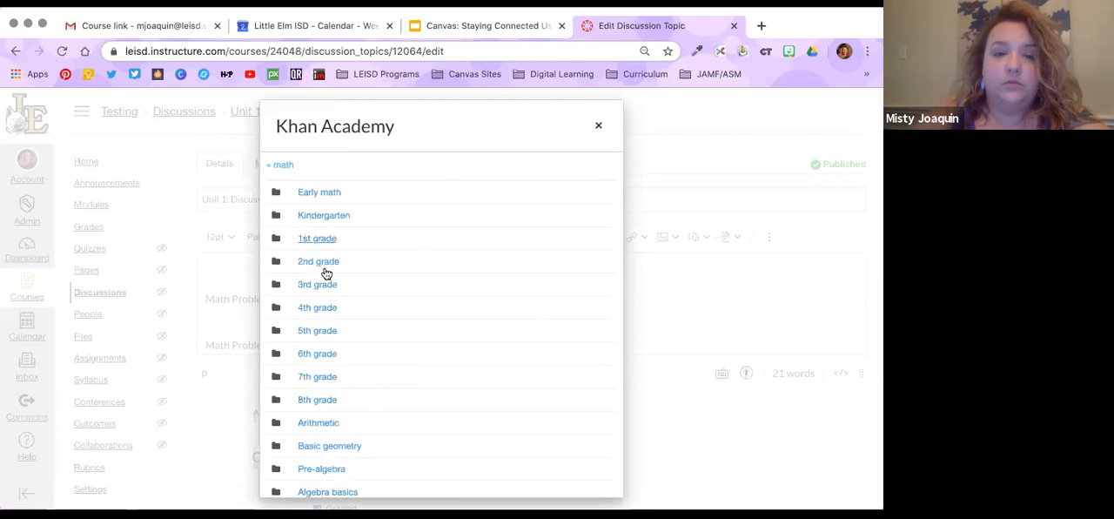
{"action": "left_click", "coordinate": [317, 309]}
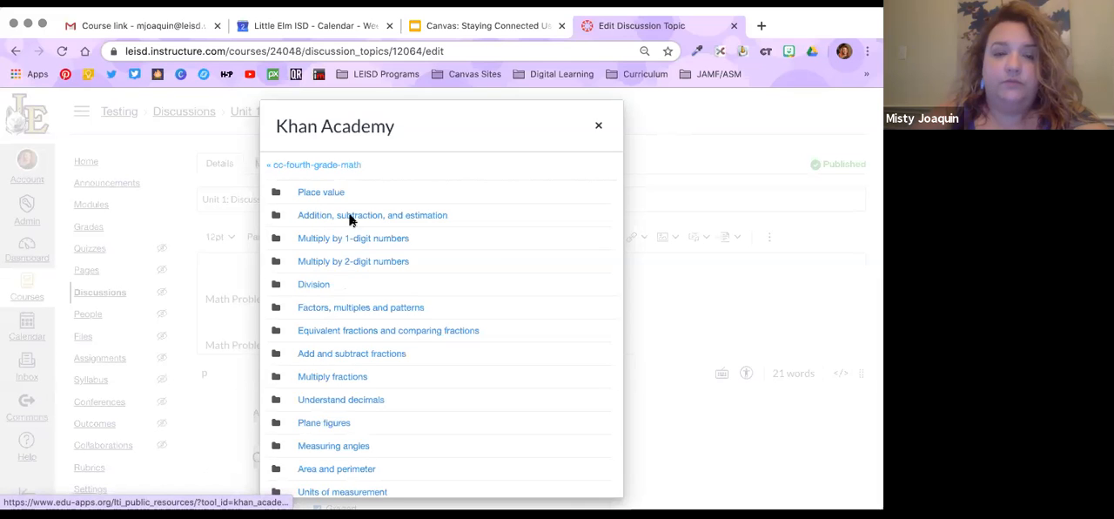
{"action": "left_click", "coordinate": [282, 165]}
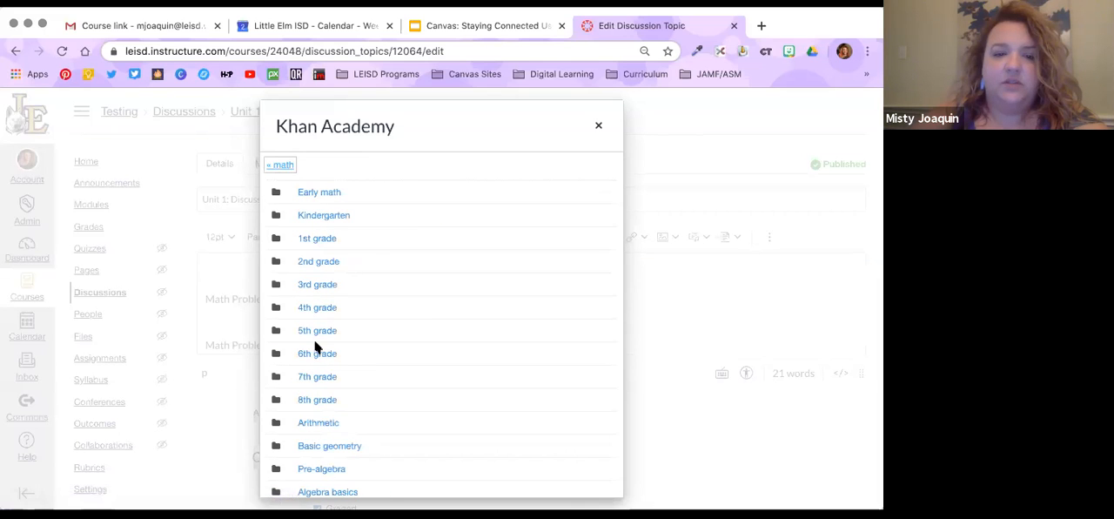
{"action": "left_click", "coordinate": [317, 380]}
{"action": "left_click", "coordinate": [328, 300]}
{"action": "left_click", "coordinate": [343, 192]}
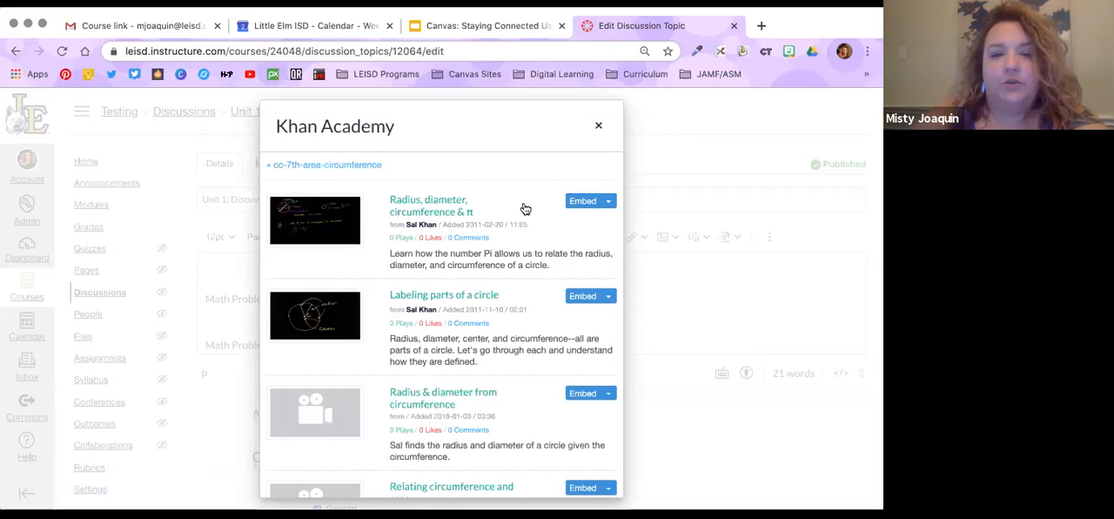
{"action": "left_click", "coordinate": [582, 202]}
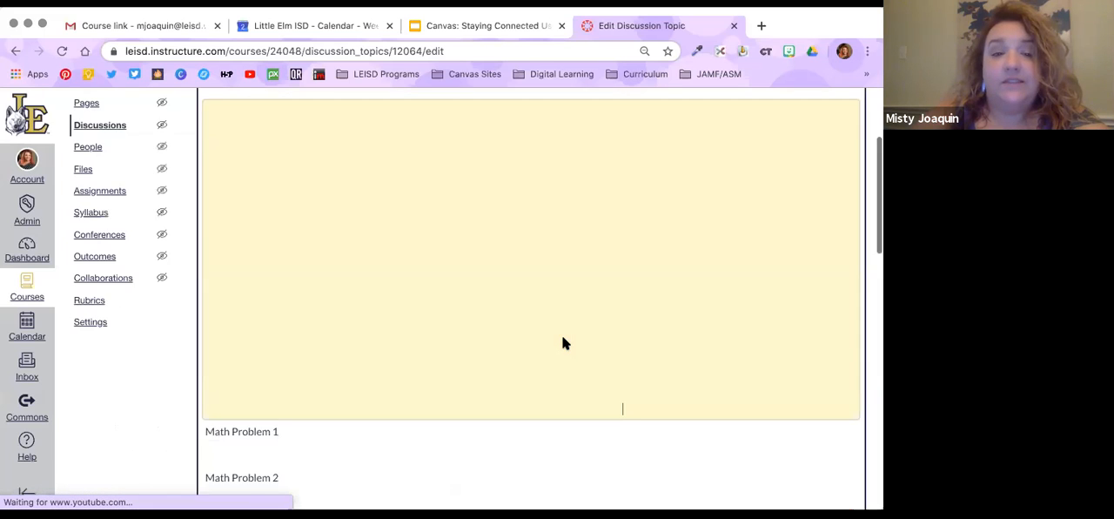
Check the embedded video and the rest of the prompt, and save Unit 1: Discussion 2
{"action": "scroll", "coordinate": [566, 322], "scroll_direction": "down", "scroll_amount": 1}
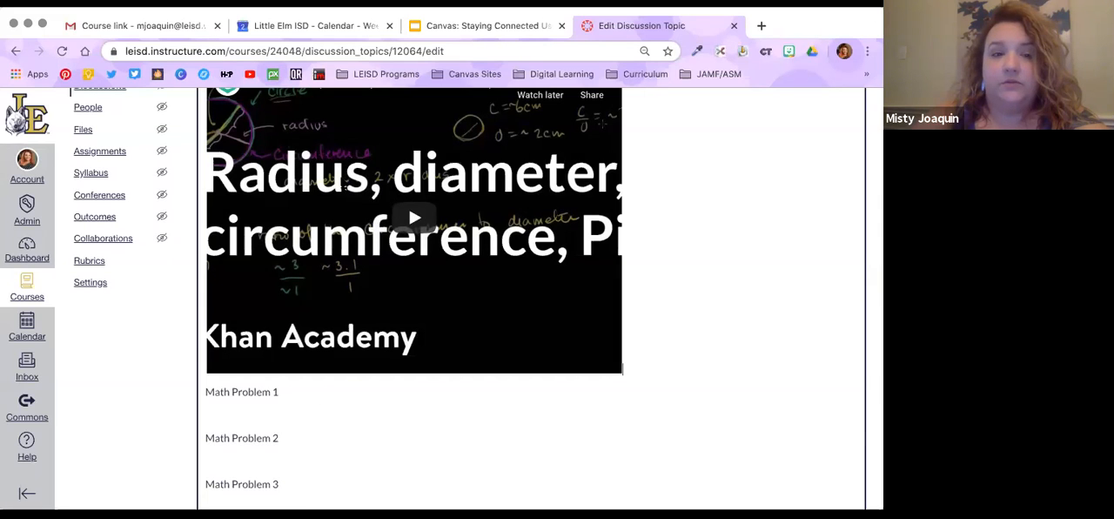
{"action": "scroll", "coordinate": [253, 291], "scroll_direction": "down", "scroll_amount": 3}
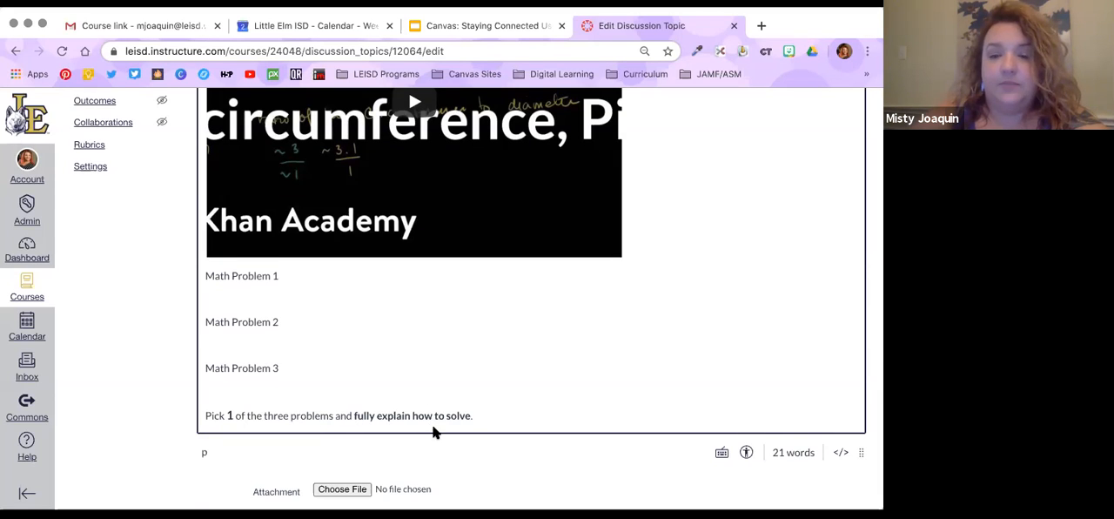
{"action": "scroll", "coordinate": [433, 426], "scroll_direction": "down", "scroll_amount": 6}
{"action": "scroll", "coordinate": [432, 426], "scroll_direction": "down", "scroll_amount": 3}
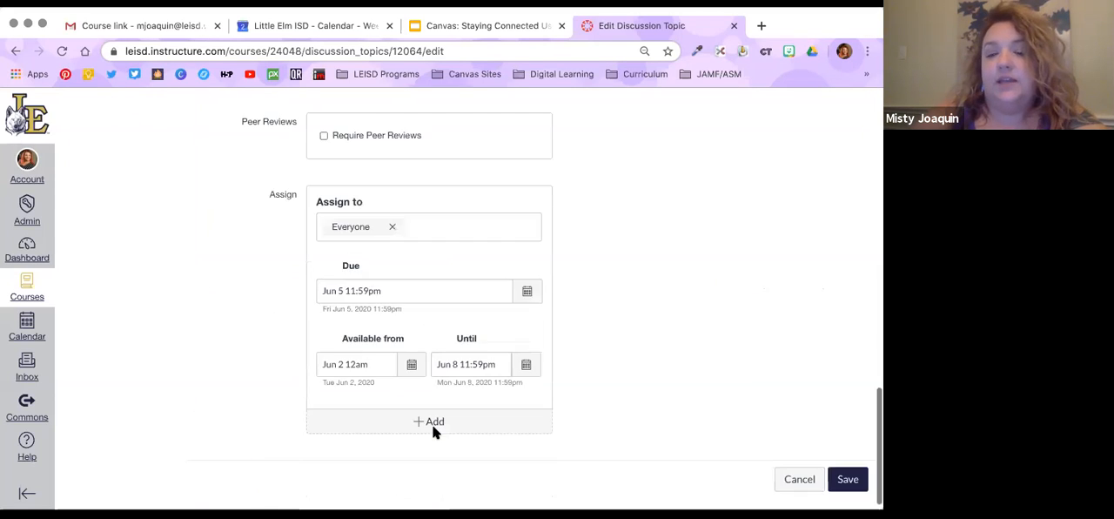
{"action": "left_click", "coordinate": [799, 470]}
{"action": "left_click", "coordinate": [522, 195]}
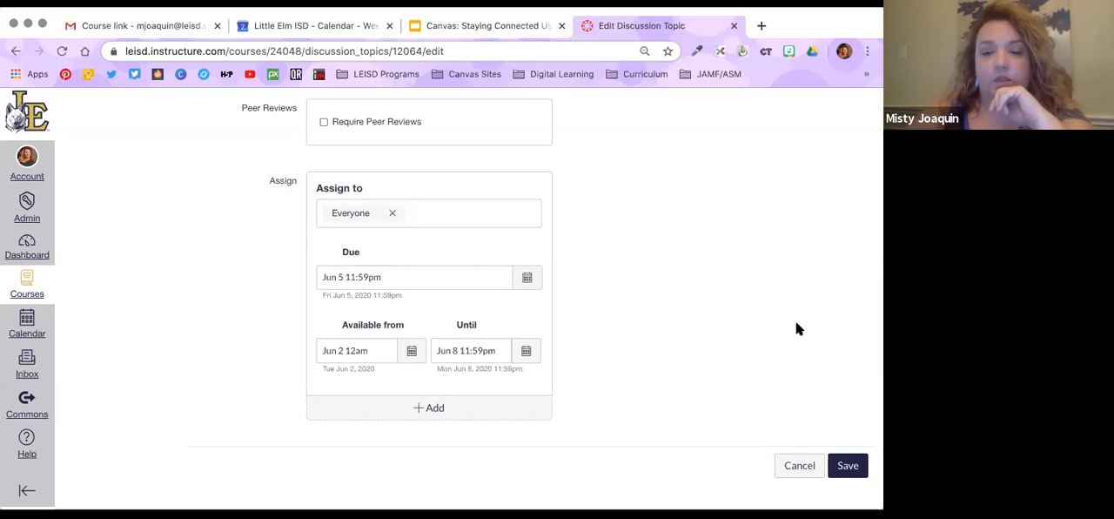
{"action": "left_click", "coordinate": [848, 466]}
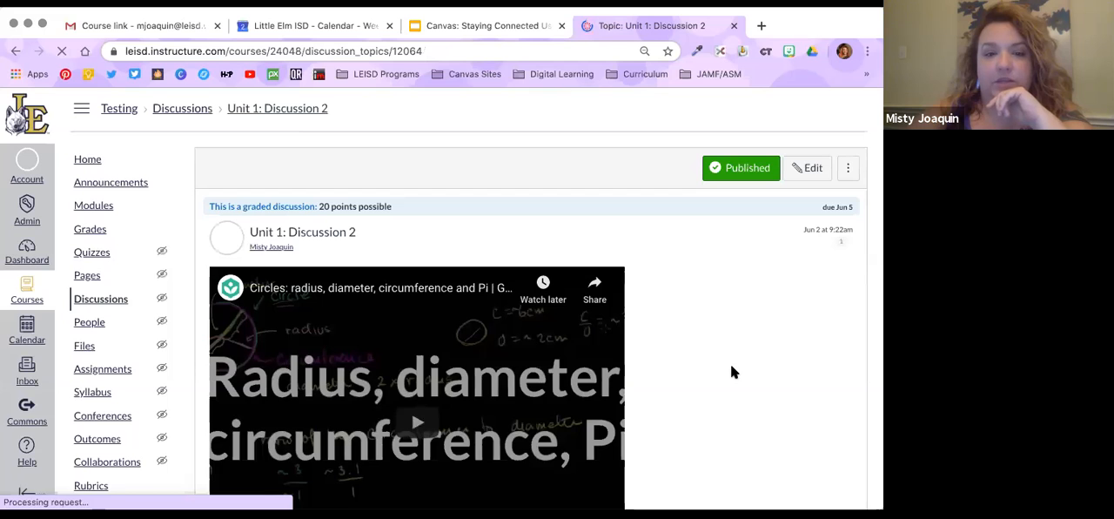
Look over the saved discussion, return to the course home page and switch to Student View
{"action": "scroll", "coordinate": [731, 372], "scroll_direction": "down", "scroll_amount": 2}
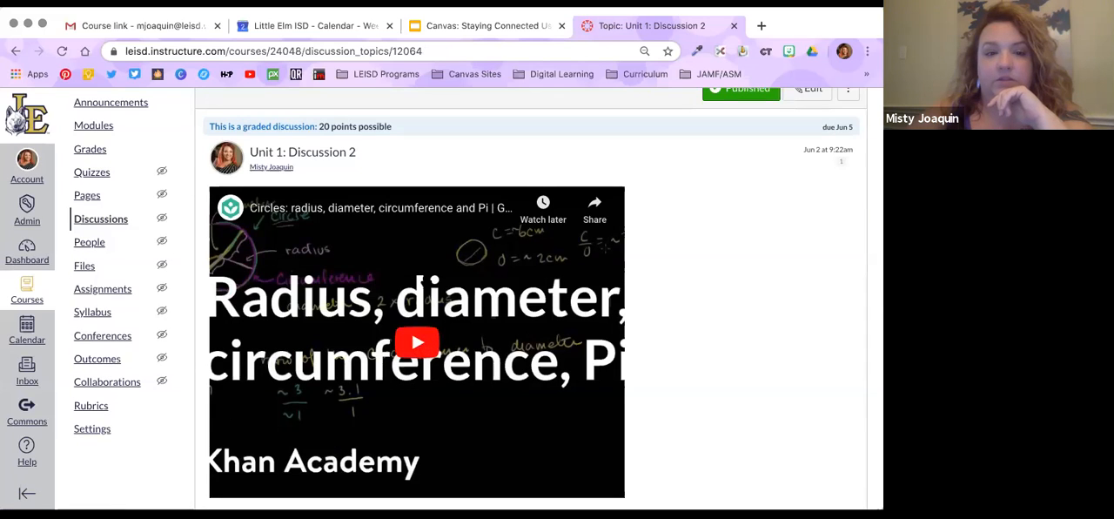
{"action": "scroll", "coordinate": [315, 374], "scroll_direction": "down", "scroll_amount": 6}
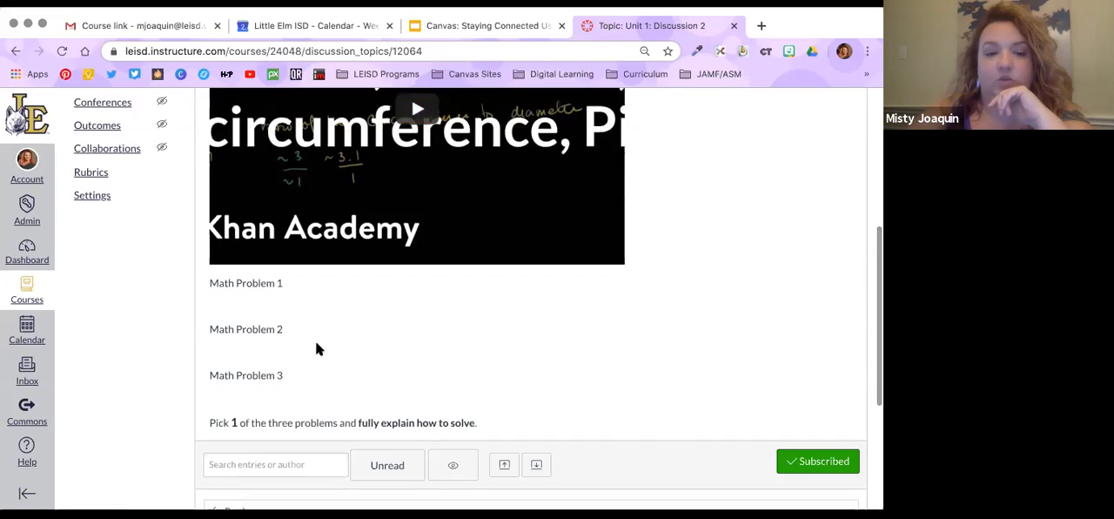
{"action": "scroll", "coordinate": [316, 402], "scroll_direction": "up", "scroll_amount": 8}
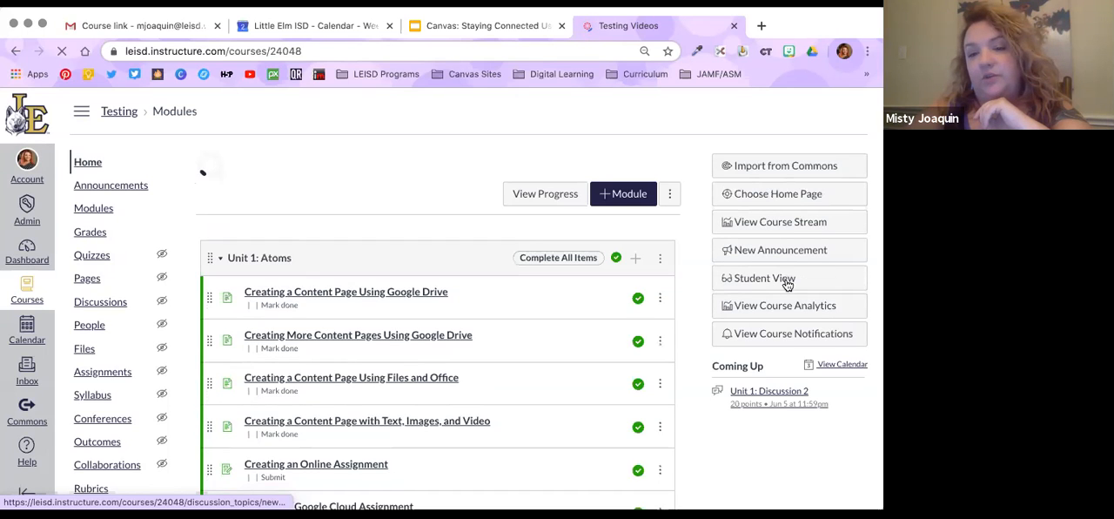
{"action": "left_click", "coordinate": [764, 279]}
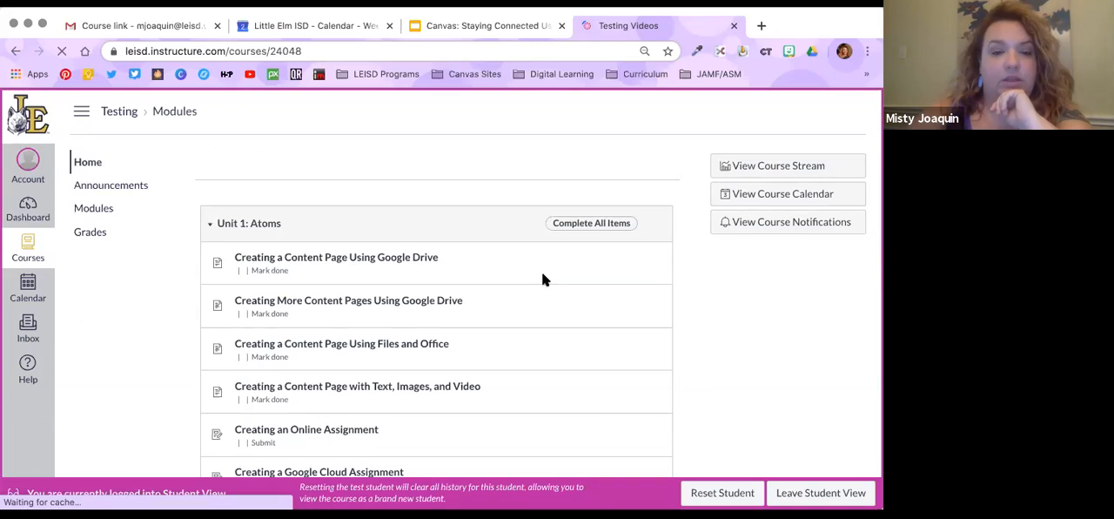
Open Unit 1: Discussion 2 from the Unit 1: Atoms module as the test student
{"action": "scroll", "coordinate": [542, 277], "scroll_direction": "down", "scroll_amount": 3}
{"action": "scroll", "coordinate": [542, 273], "scroll_direction": "down", "scroll_amount": 2}
{"action": "scroll", "coordinate": [294, 218], "scroll_direction": "up", "scroll_amount": 3}
{"action": "scroll", "coordinate": [295, 217], "scroll_direction": "down", "scroll_amount": 1}
{"action": "scroll", "coordinate": [294, 222], "scroll_direction": "down", "scroll_amount": 3}
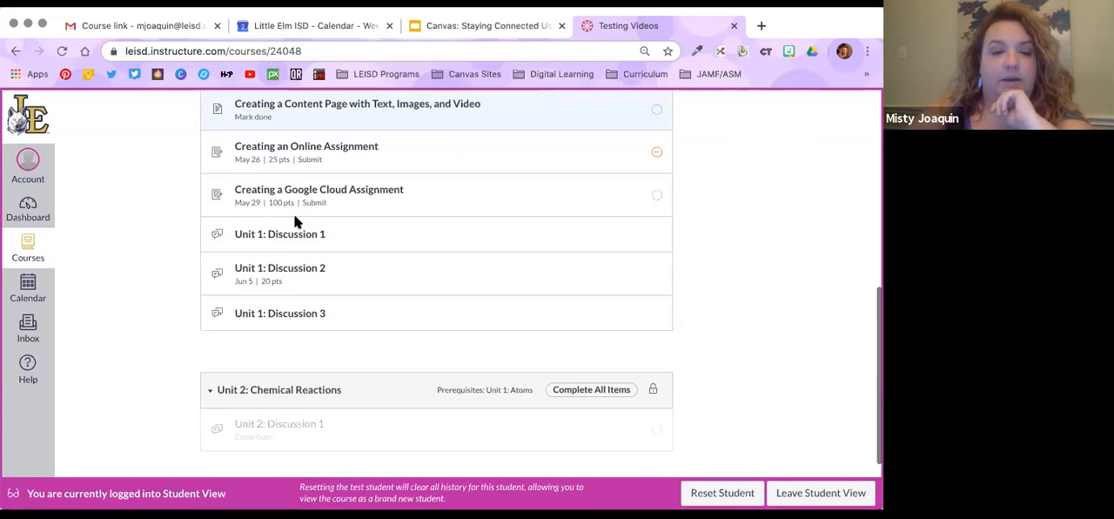
{"action": "left_click", "coordinate": [291, 270]}
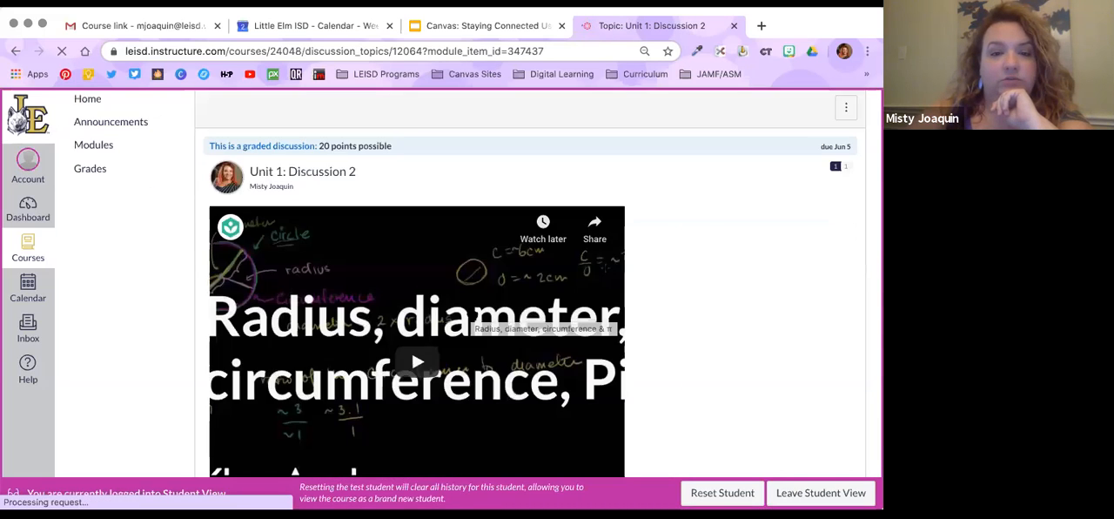
Examine the embedded video, the math problems and the reply area of Unit 1: Discussion 2 as the test student
{"action": "scroll", "coordinate": [400, 279], "scroll_direction": "down", "scroll_amount": 3}
{"action": "scroll", "coordinate": [400, 278], "scroll_direction": "down", "scroll_amount": 5}
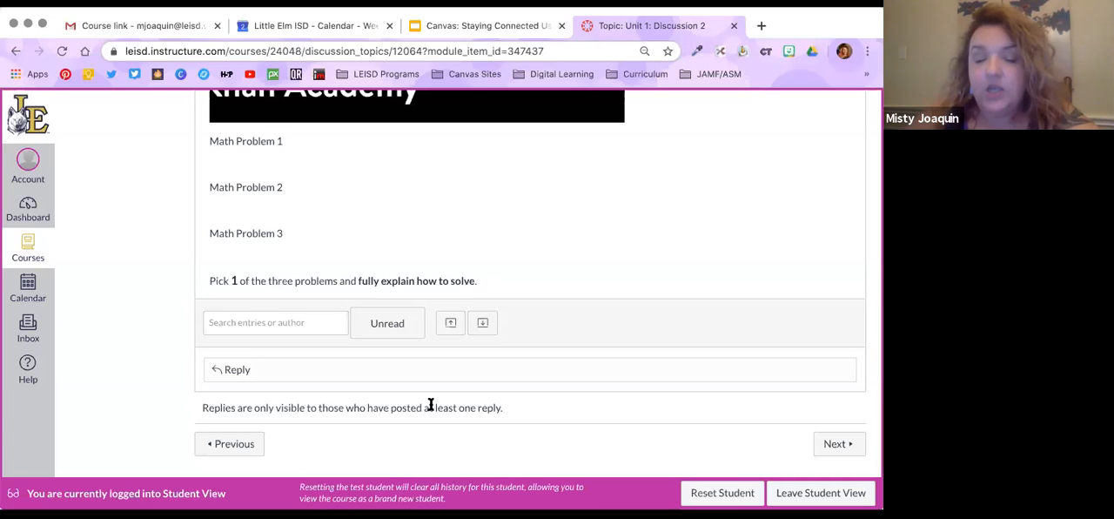
{"action": "scroll", "coordinate": [430, 405], "scroll_direction": "down", "scroll_amount": 1}
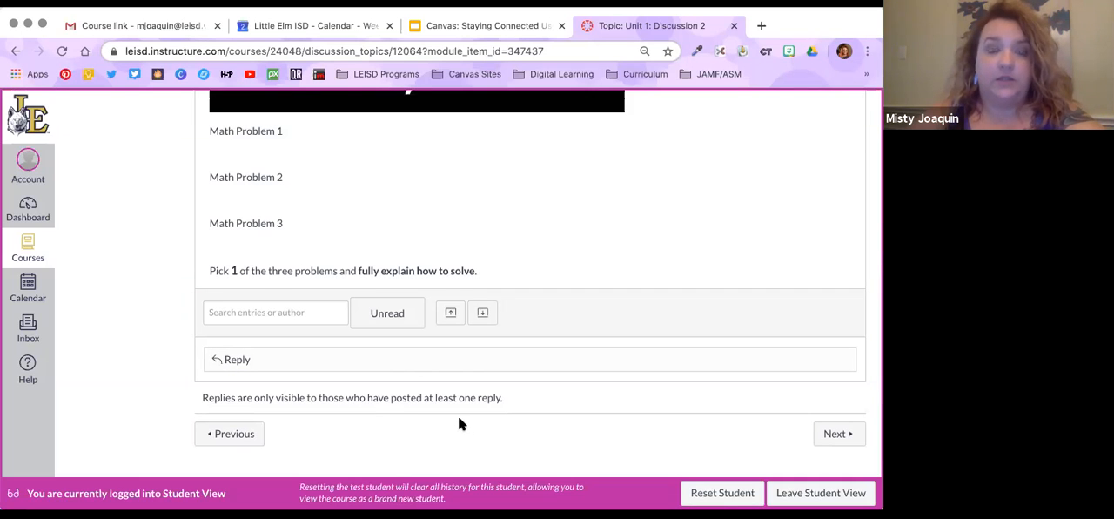
{"action": "scroll", "coordinate": [460, 422], "scroll_direction": "up", "scroll_amount": 3}
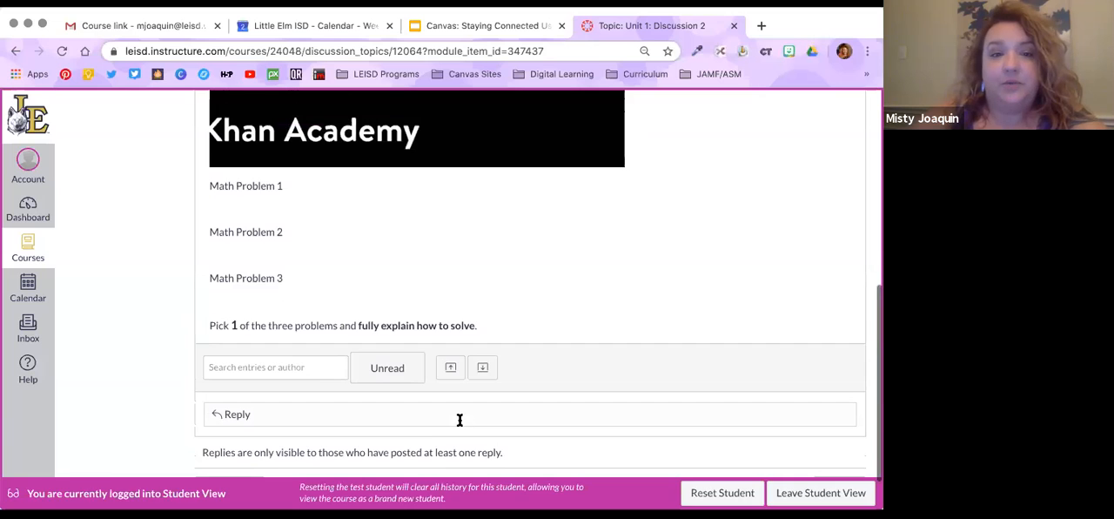
{"action": "scroll", "coordinate": [460, 419], "scroll_direction": "up", "scroll_amount": 10}
{"action": "scroll", "coordinate": [460, 420], "scroll_direction": "up", "scroll_amount": 1}
{"action": "scroll", "coordinate": [487, 440], "scroll_direction": "down", "scroll_amount": 2}
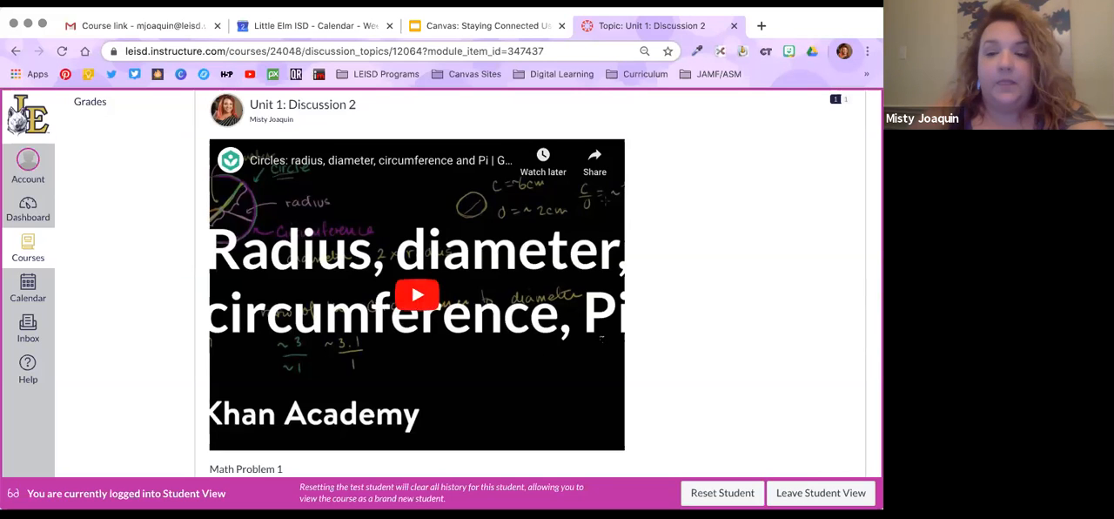
{"action": "scroll", "coordinate": [835, 405], "scroll_direction": "down", "scroll_amount": 5}
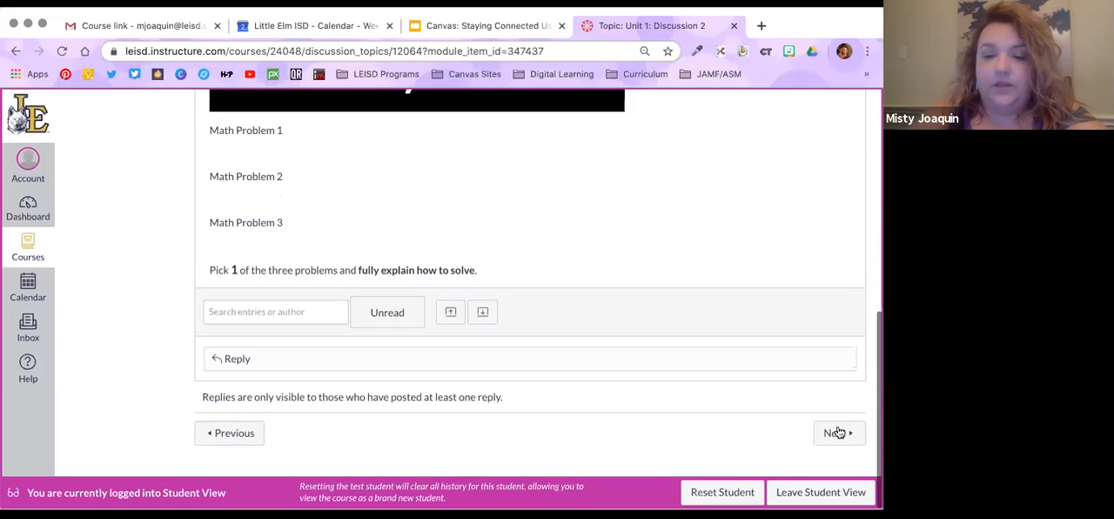
Go on to Unit 1: Discussion 3, look over its prompt and threaded replies, and leave Student View
{"action": "left_click", "coordinate": [837, 432]}
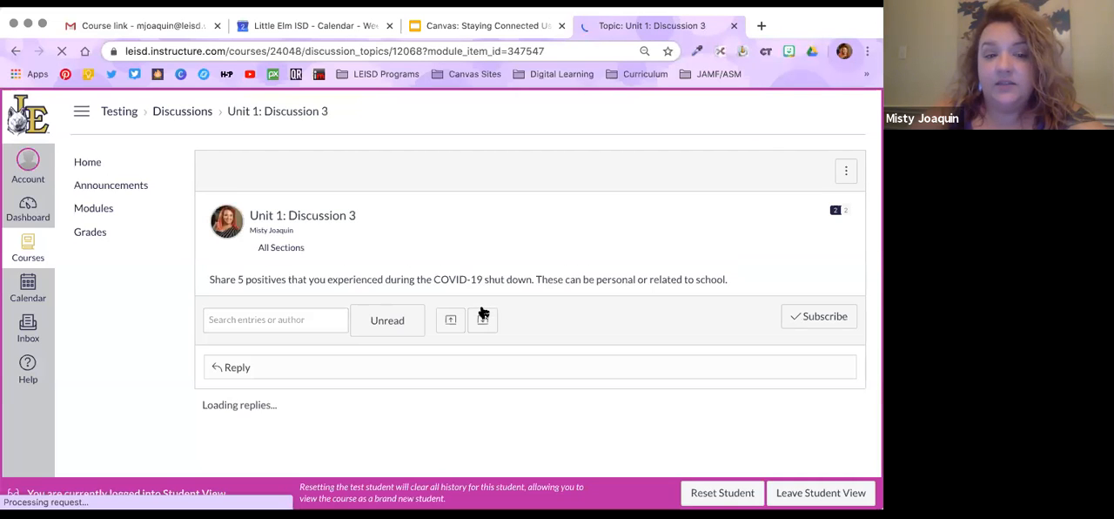
{"action": "scroll", "coordinate": [317, 389], "scroll_direction": "down", "scroll_amount": 5}
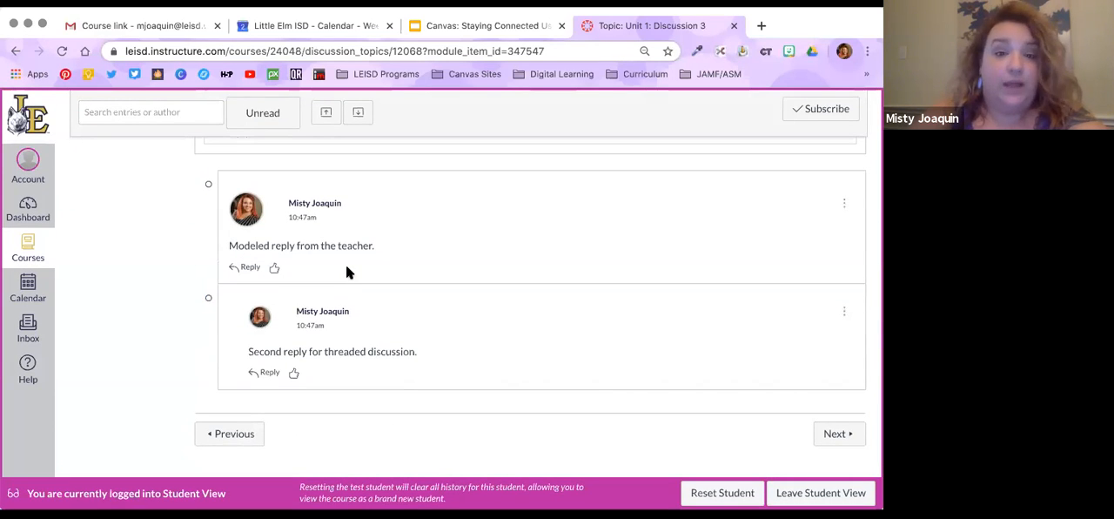
{"action": "scroll", "coordinate": [345, 271], "scroll_direction": "up", "scroll_amount": 5}
{"action": "scroll", "coordinate": [345, 272], "scroll_direction": "down", "scroll_amount": 5}
{"action": "scroll", "coordinate": [346, 272], "scroll_direction": "up", "scroll_amount": 4}
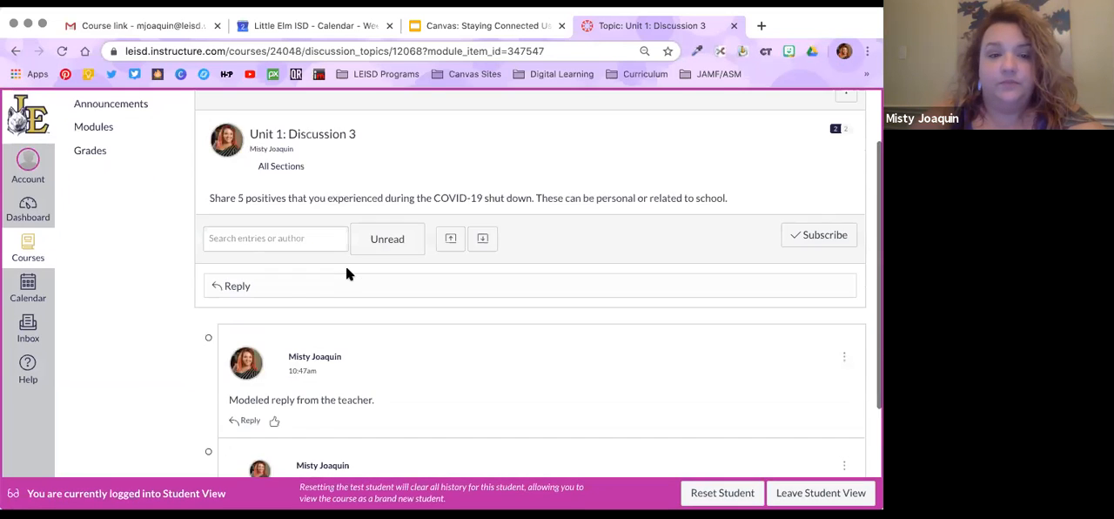
{"action": "scroll", "coordinate": [346, 273], "scroll_direction": "down", "scroll_amount": 4}
{"action": "scroll", "coordinate": [845, 492], "scroll_direction": "up", "scroll_amount": 1}
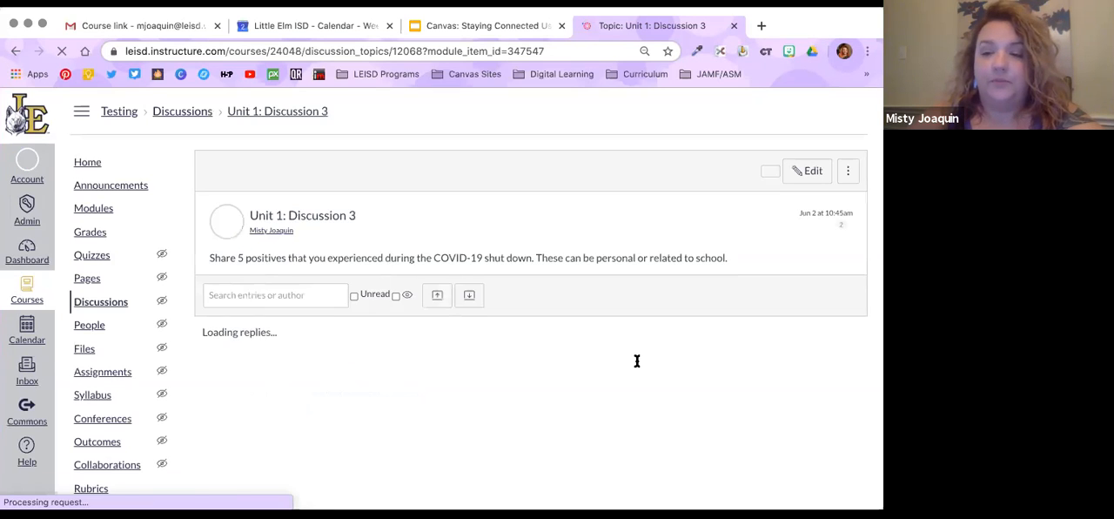
Switch to the Google Slides presentation and show the Announcements slide that follows the Discussions demo
{"action": "left_click", "coordinate": [493, 27]}
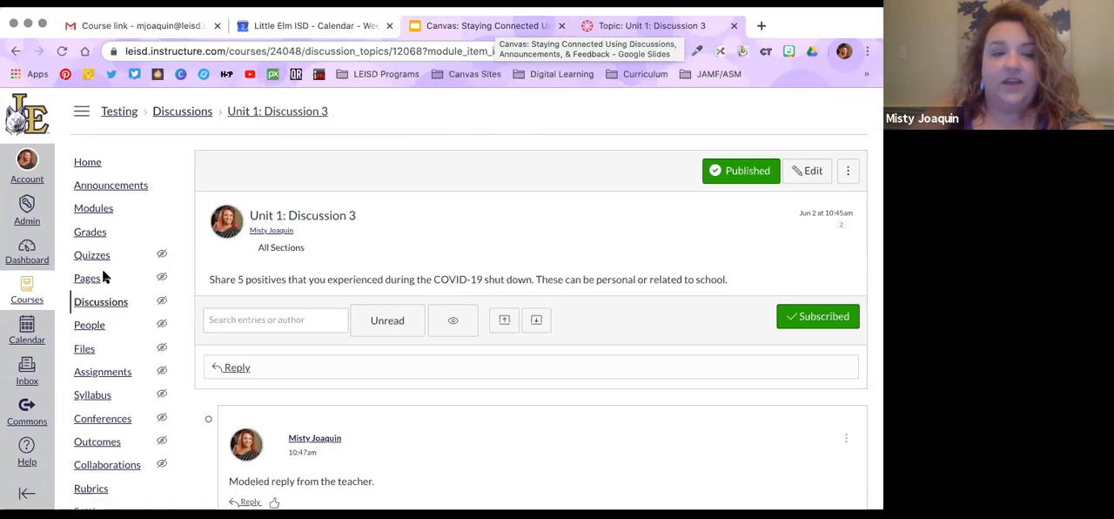
{"action": "scroll", "coordinate": [104, 399], "scroll_direction": "down", "scroll_amount": 2}
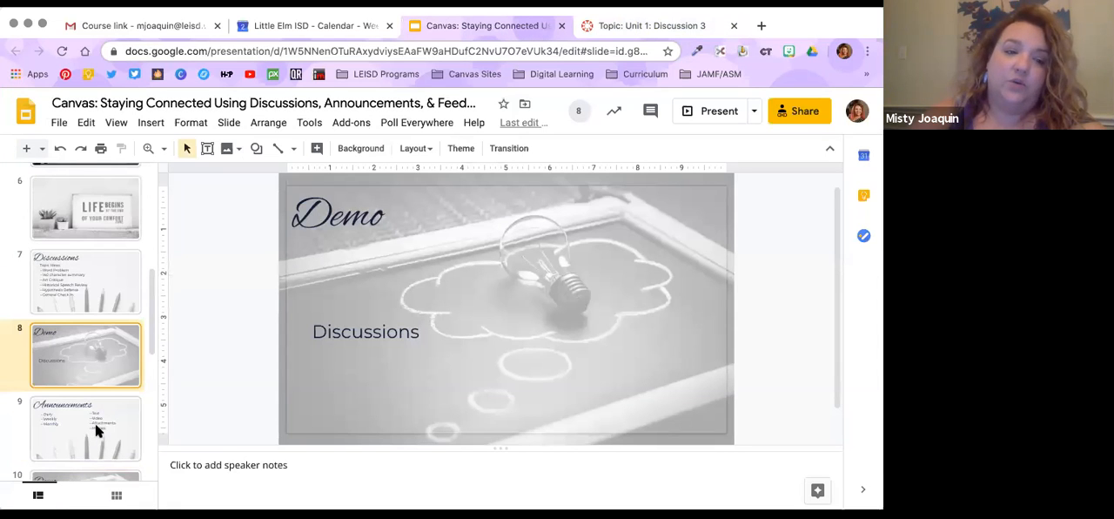
{"action": "left_click", "coordinate": [99, 430]}
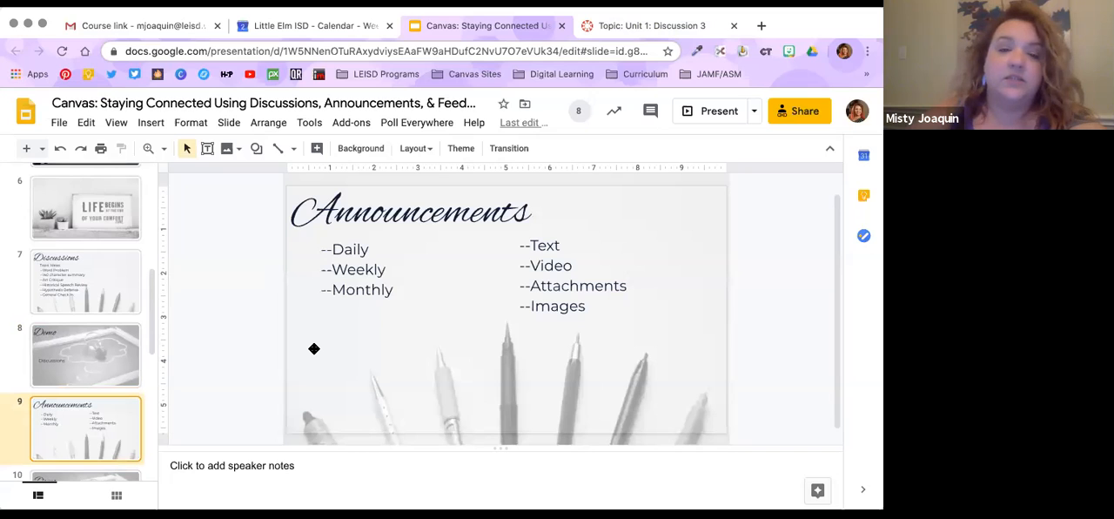
{"action": "scroll", "coordinate": [314, 348], "scroll_direction": "down", "scroll_amount": 1}
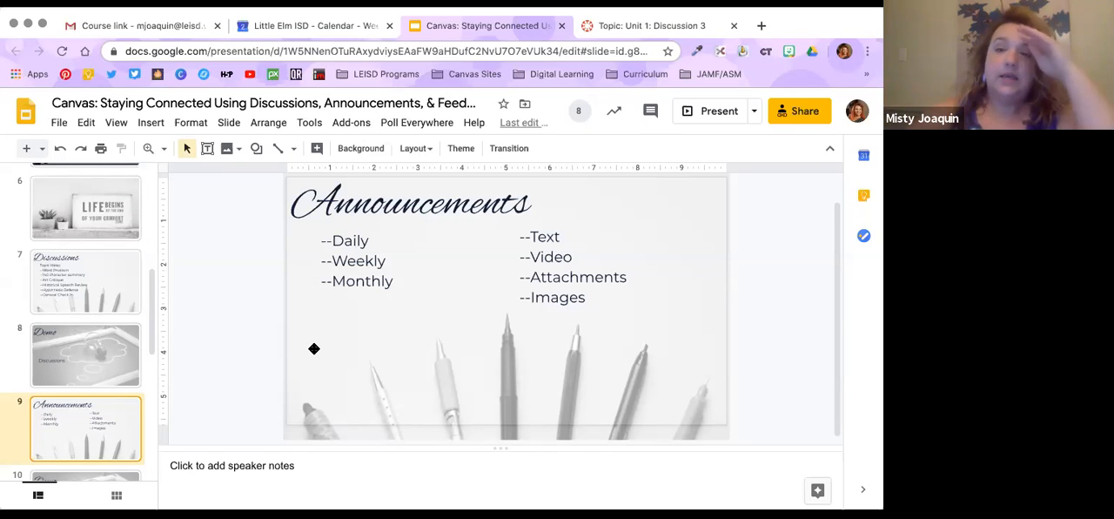
Return to the Canvas course, look over its Announcements page and start a new announcement
{"action": "left_click", "coordinate": [627, 25]}
{"action": "left_click", "coordinate": [92, 164]}
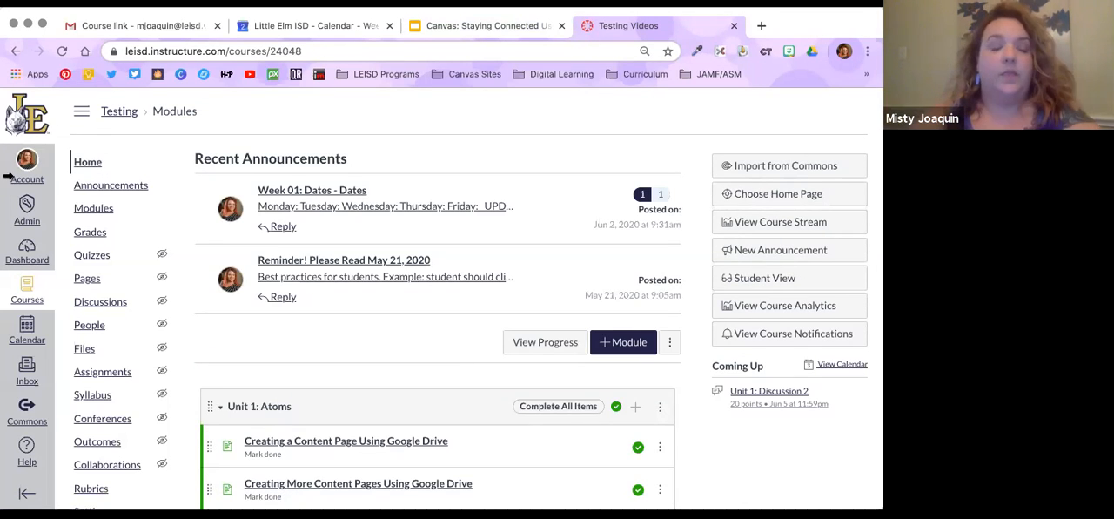
{"action": "left_click", "coordinate": [106, 187]}
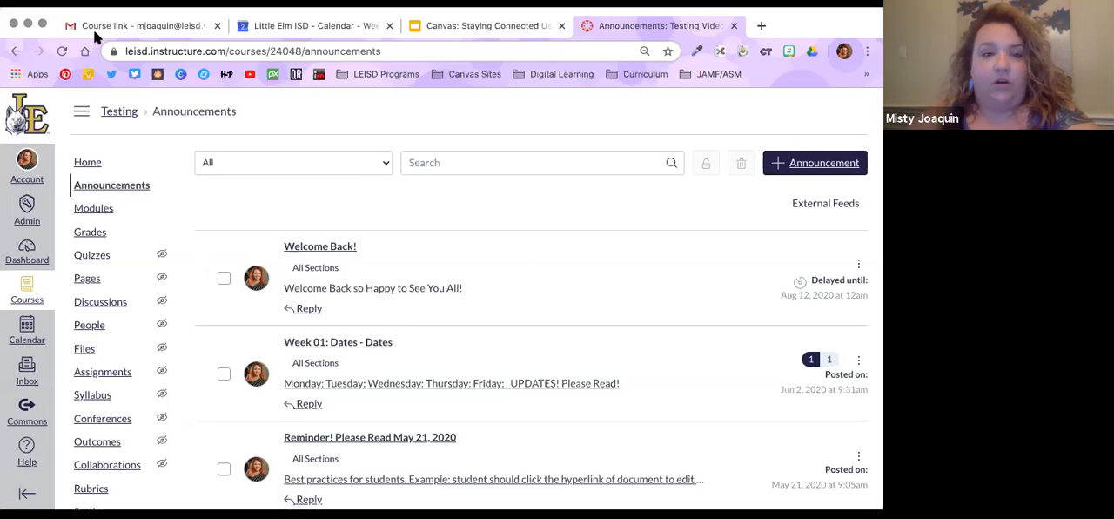
{"action": "scroll", "coordinate": [613, 390], "scroll_direction": "down", "scroll_amount": 1}
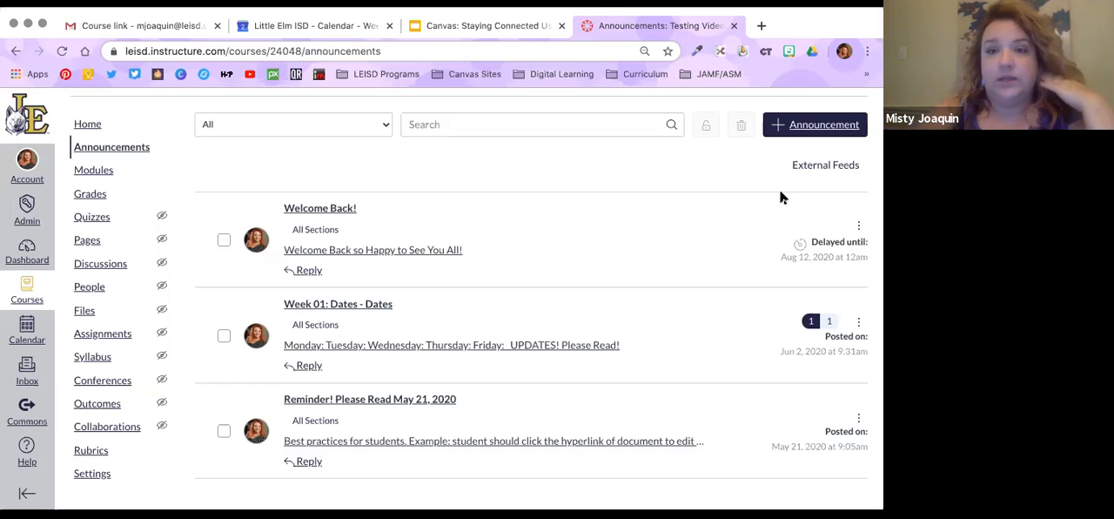
{"action": "scroll", "coordinate": [714, 219], "scroll_direction": "up", "scroll_amount": 1}
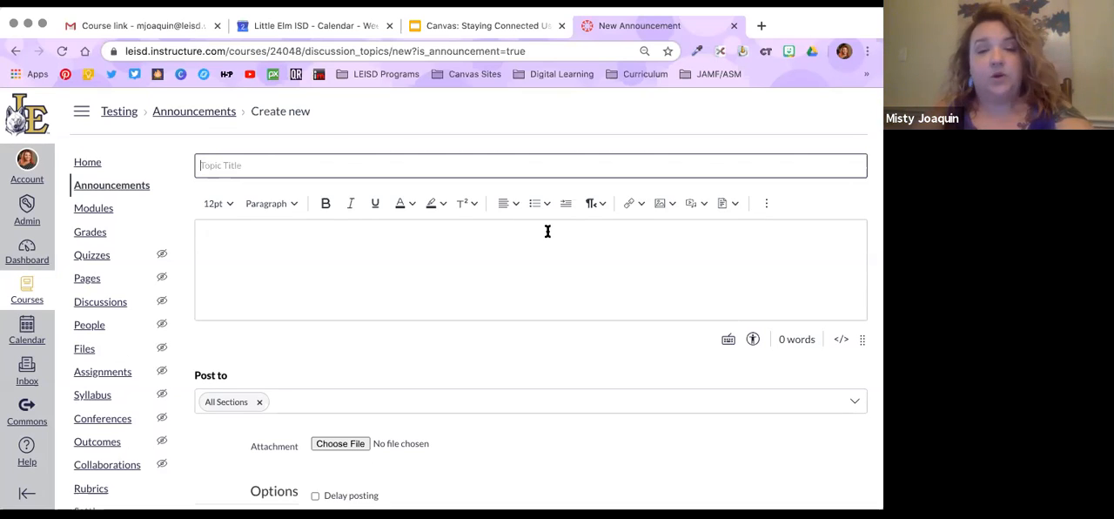
Title the new announcement "Week 2: Dates-Dates"
{"action": "left_click", "coordinate": [505, 163]}
{"action": "type", "text": "W"}
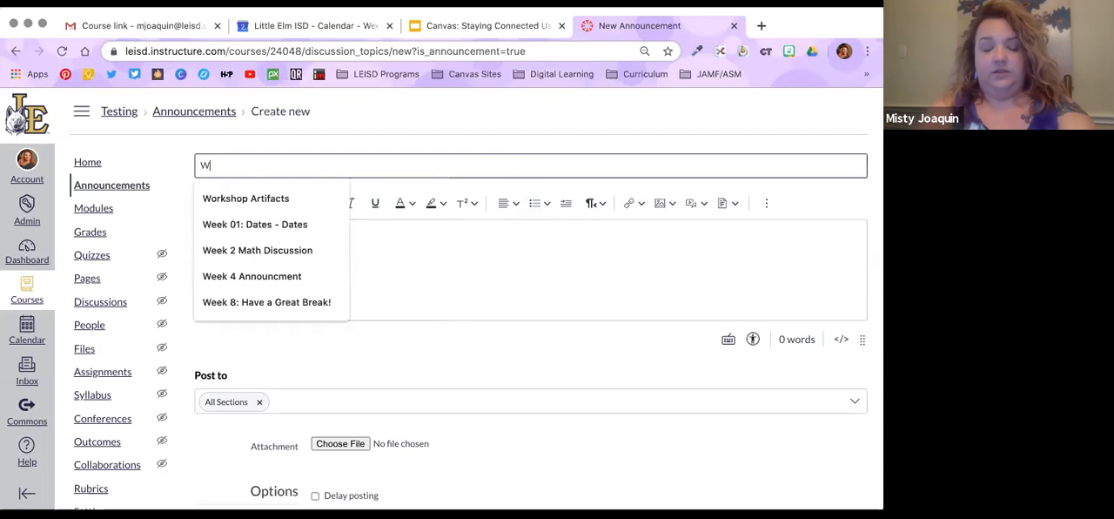
{"action": "type", "text": "eek 2: Dates-Dates"}
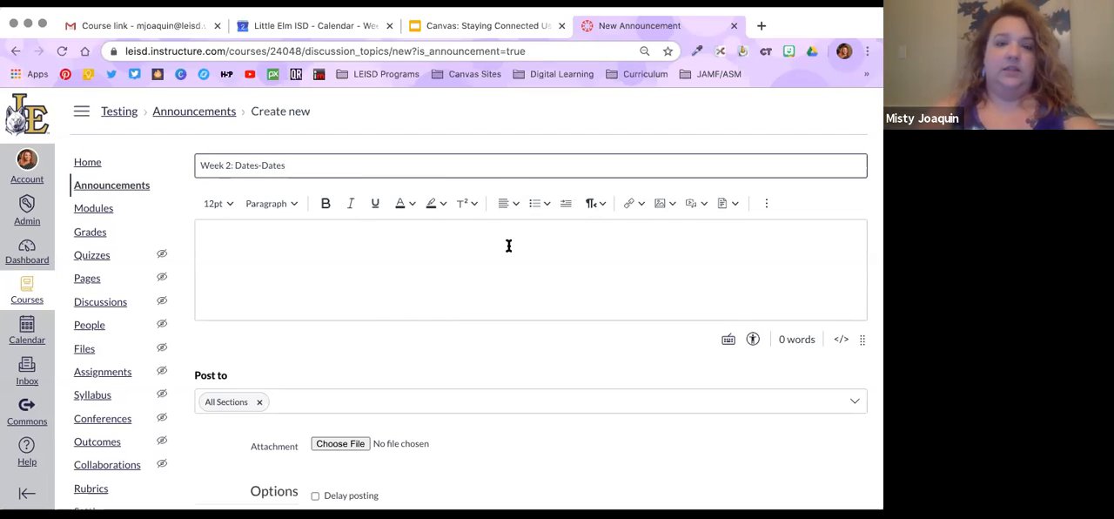
Write the announcement's opening paragraph, starting with "Quick Reminder!", followed by filler text and "lots of important info!"
{"action": "left_click", "coordinate": [509, 245]}
{"action": "type", "text": "Quick "}
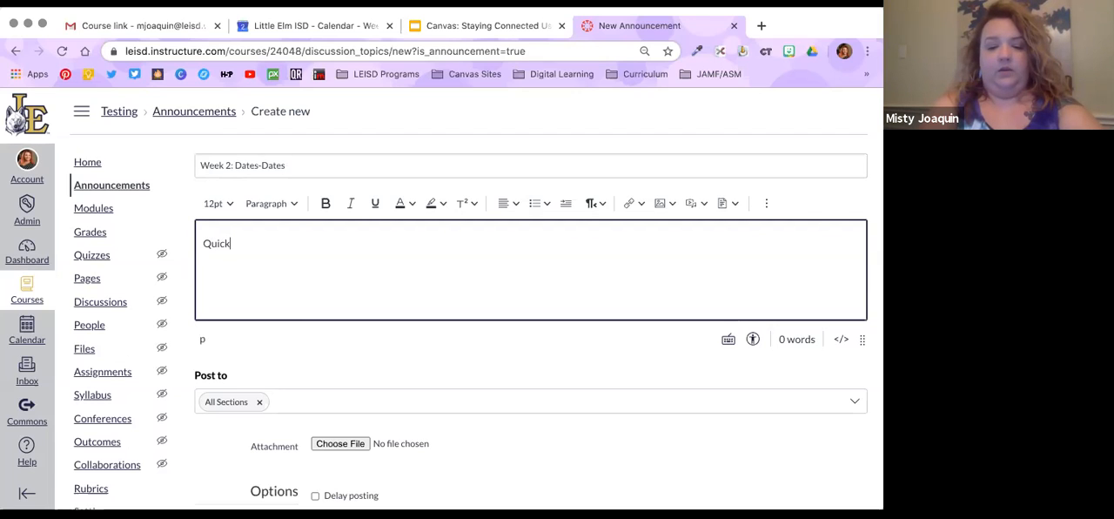
{"action": "type", "text": "Reminder!"}
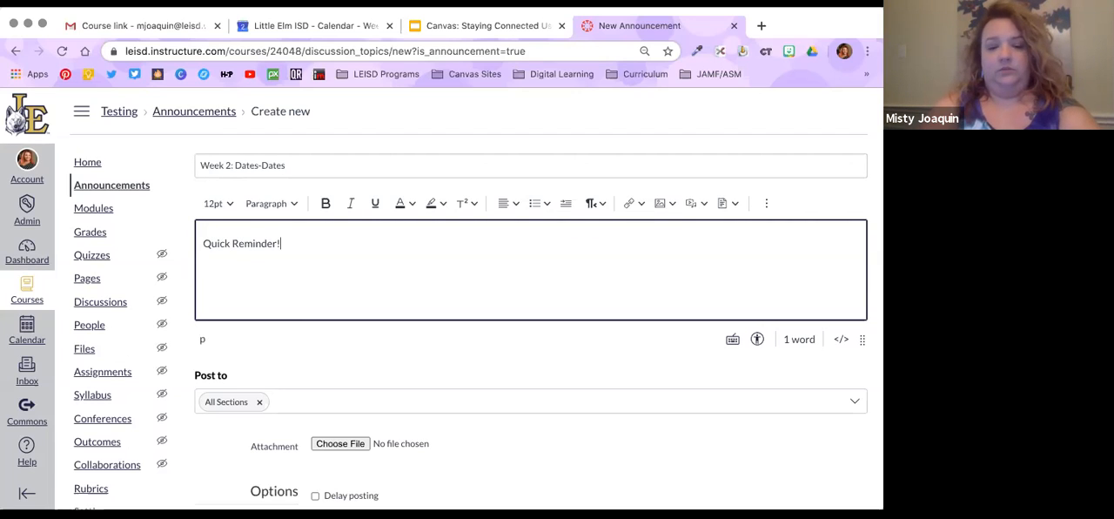
{"action": "type", "text": " sasdfalkaselojr masdfim"}
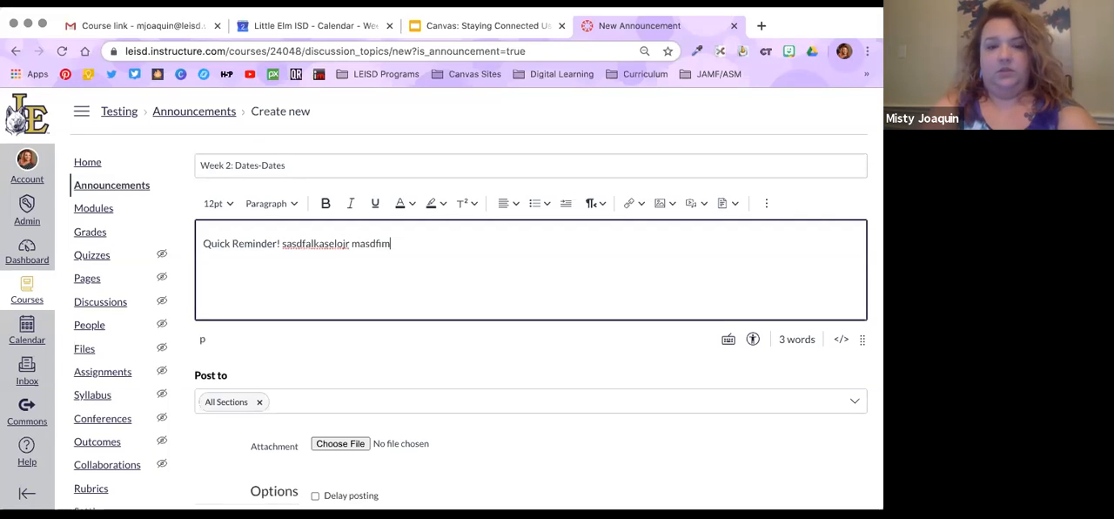
{"action": "type", "text": "asd afkaet lots of important inf"}
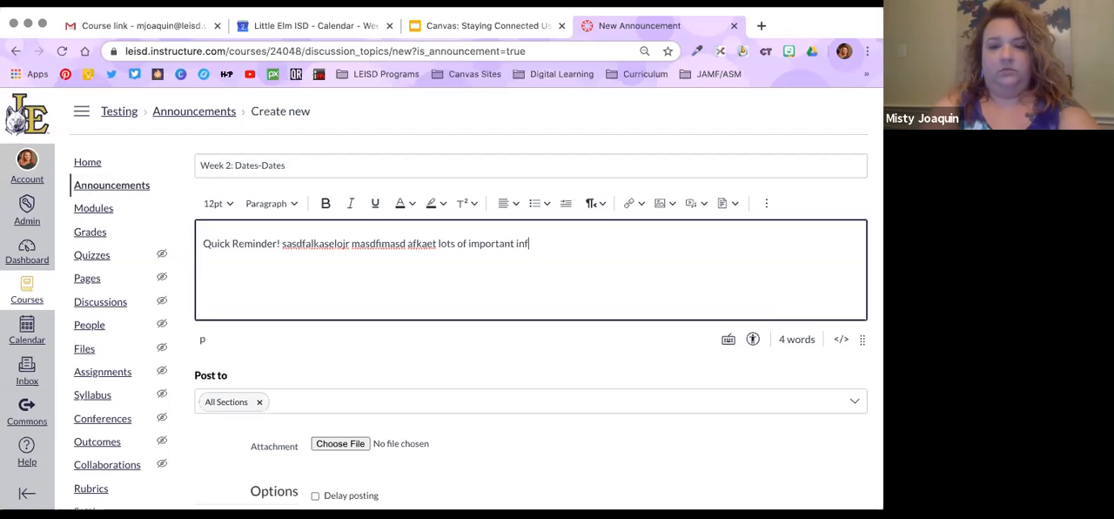
{"action": "type", "text": "o!  Monday"}
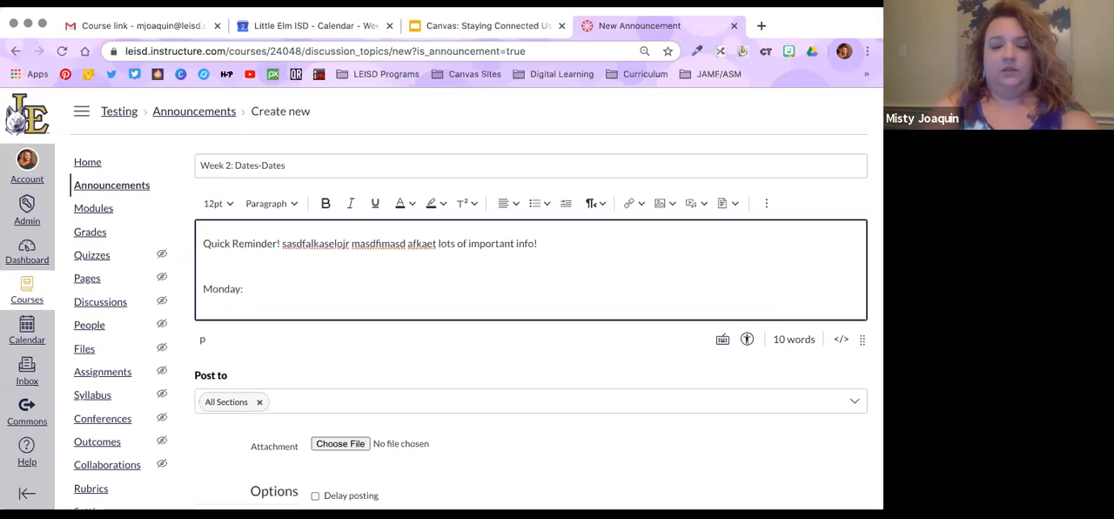
{"action": "type", "text": ": Do your "}
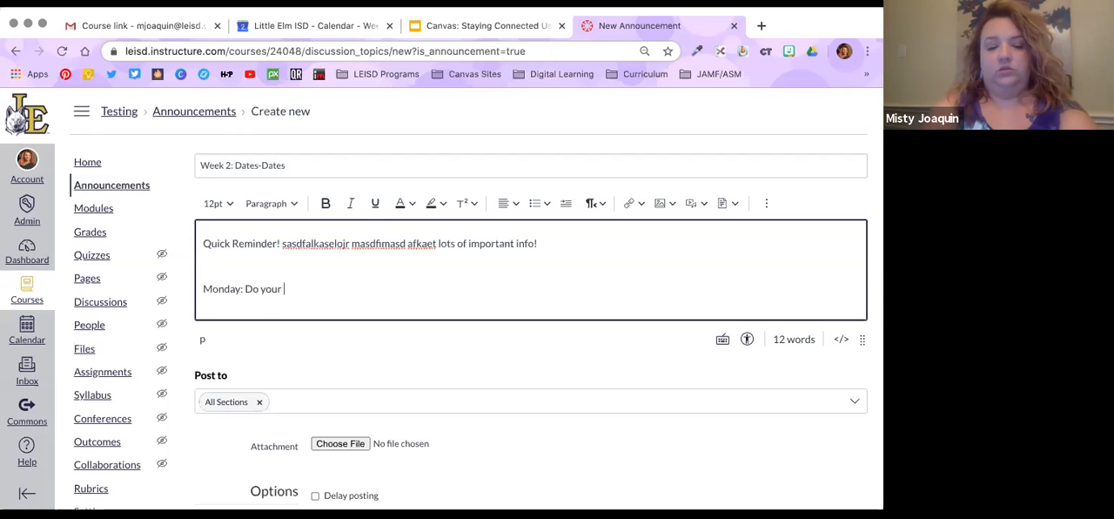
{"action": "type", "text": "notes"}
Add the line "Monday: Do your notes" below the opening paragraph, followed by blank lines
{"action": "key", "text": "Return"}
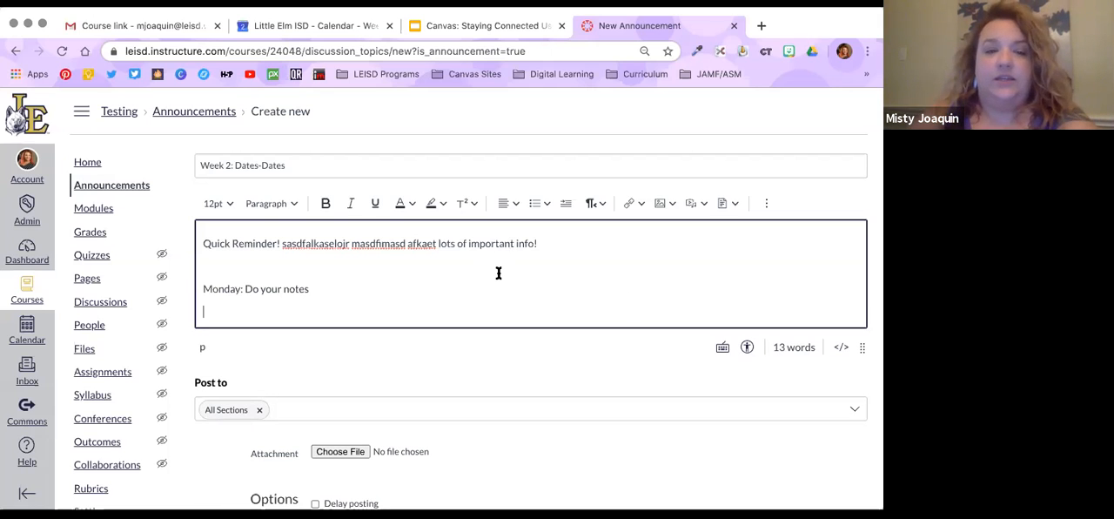
{"action": "key", "text": "Return"}
Examine the media recording options for the announcement, switch the webcam choice, and close the dialog without recording
{"action": "scroll", "coordinate": [517, 258], "scroll_direction": "down", "scroll_amount": 2}
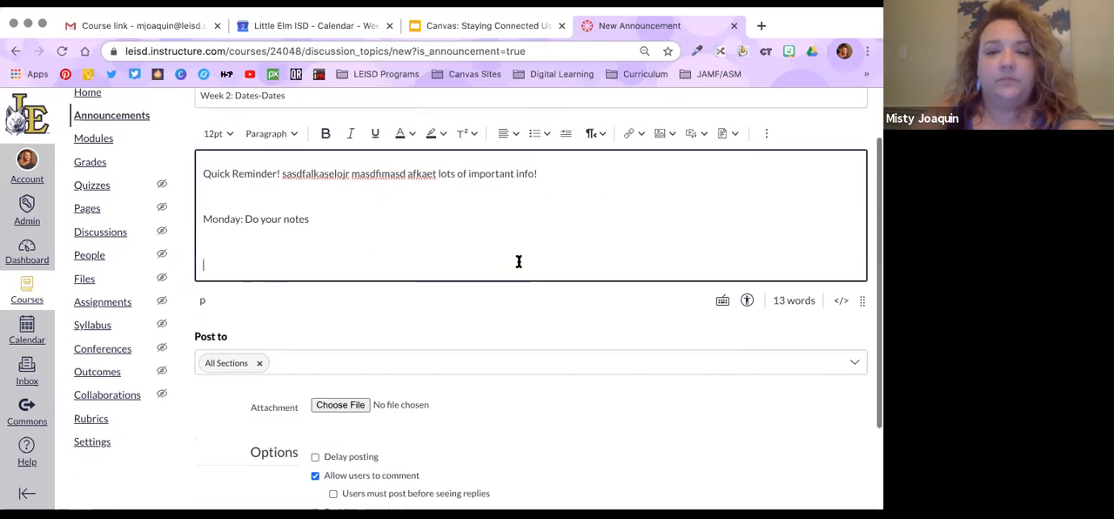
{"action": "left_click", "coordinate": [706, 135]}
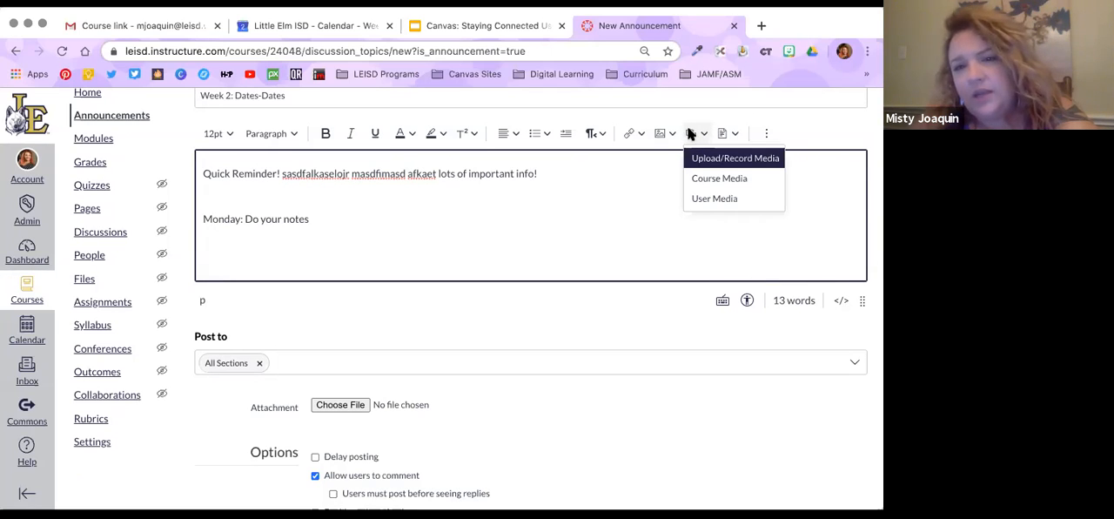
{"action": "left_click", "coordinate": [731, 159]}
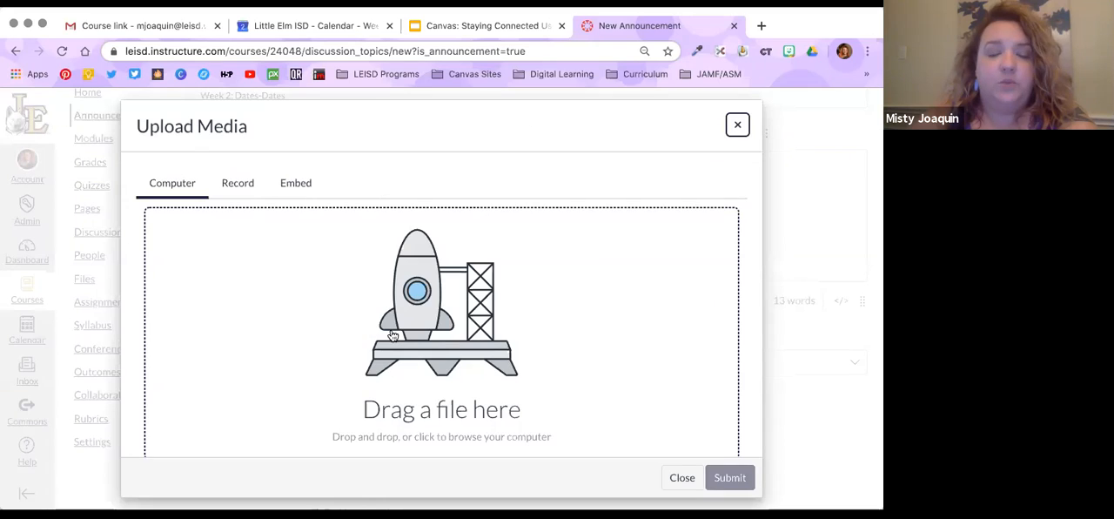
{"action": "left_click", "coordinate": [248, 185]}
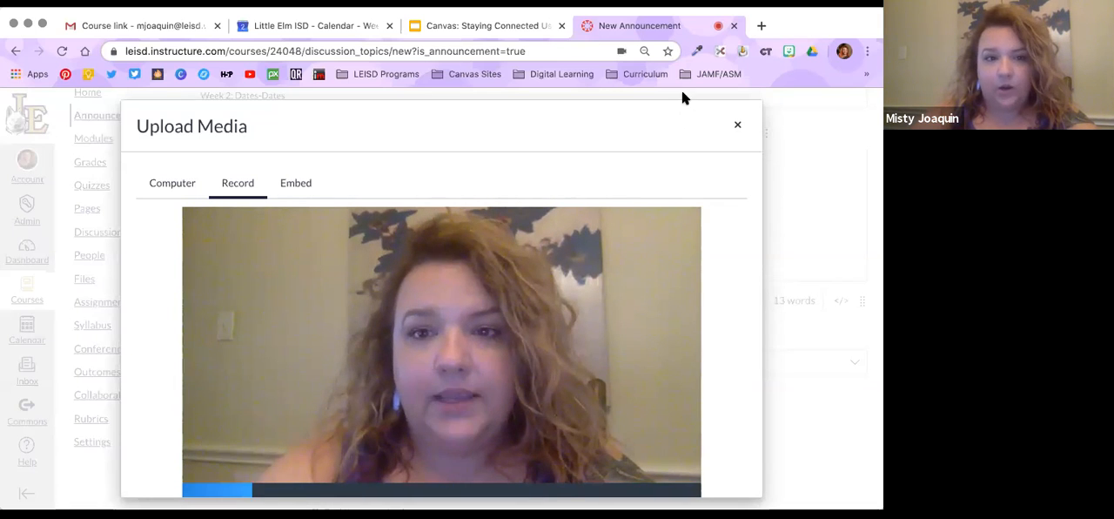
{"action": "left_click_drag", "start_coordinate": [686, 94], "coordinate": [720, 246]}
{"action": "scroll", "coordinate": [717, 247], "scroll_direction": "down", "scroll_amount": 2}
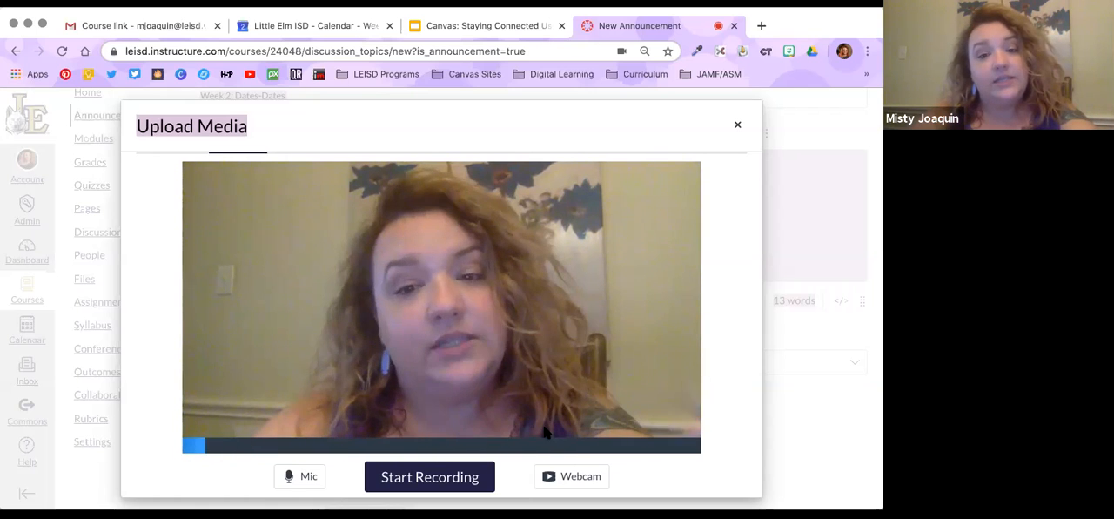
{"action": "left_click", "coordinate": [588, 479]}
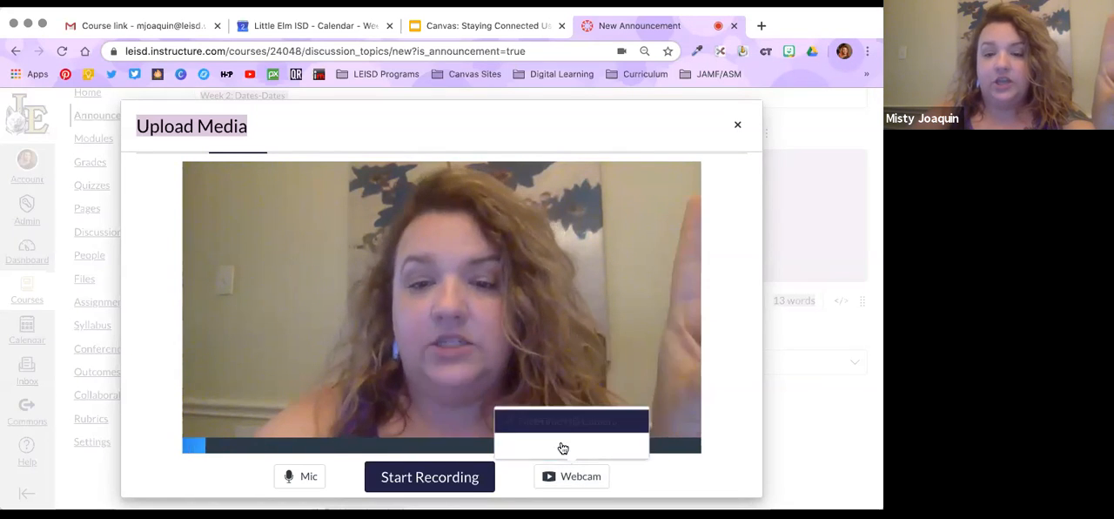
{"action": "left_click", "coordinate": [541, 445]}
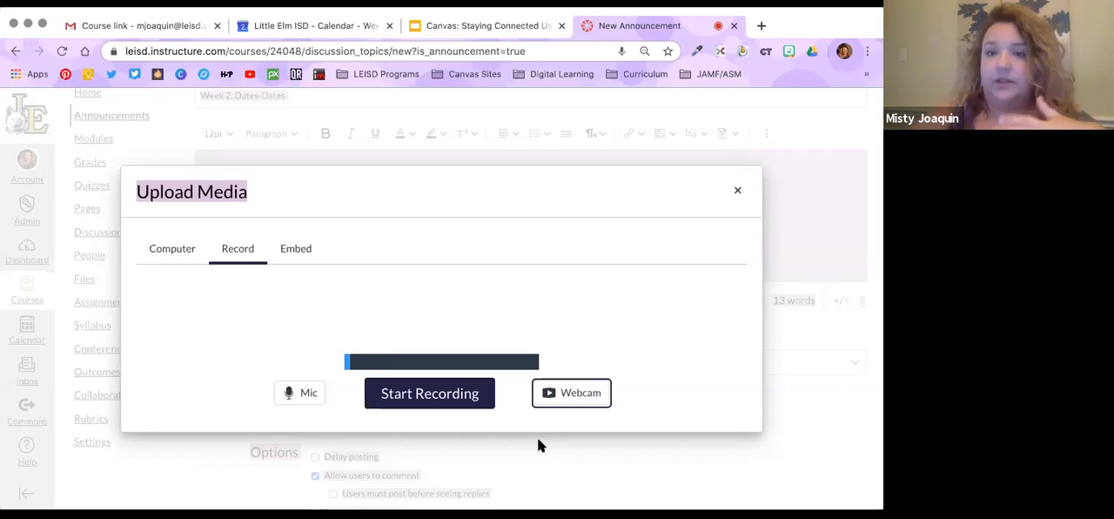
{"action": "left_click", "coordinate": [739, 189]}
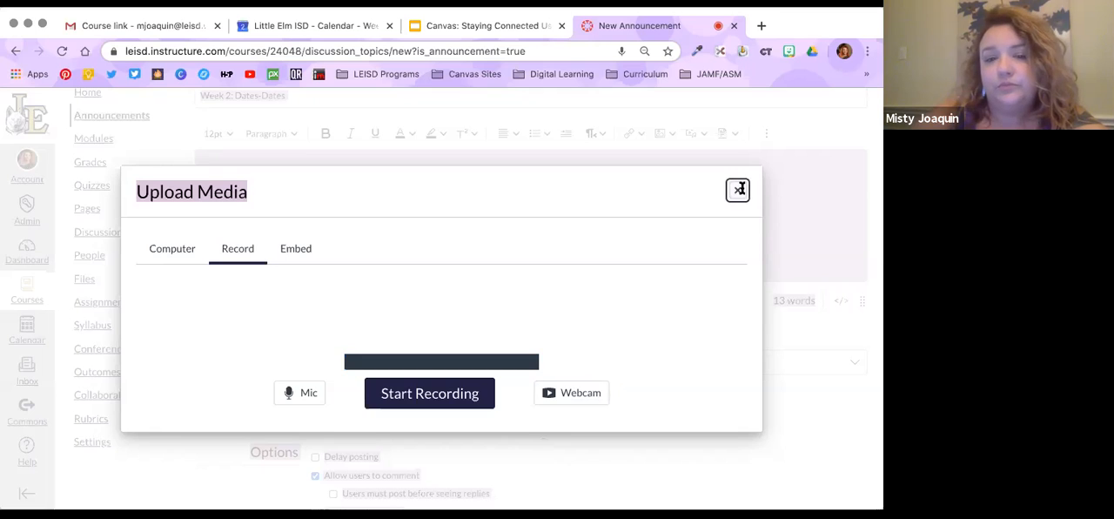
{"action": "scroll", "coordinate": [682, 349], "scroll_direction": "up", "scroll_amount": 1}
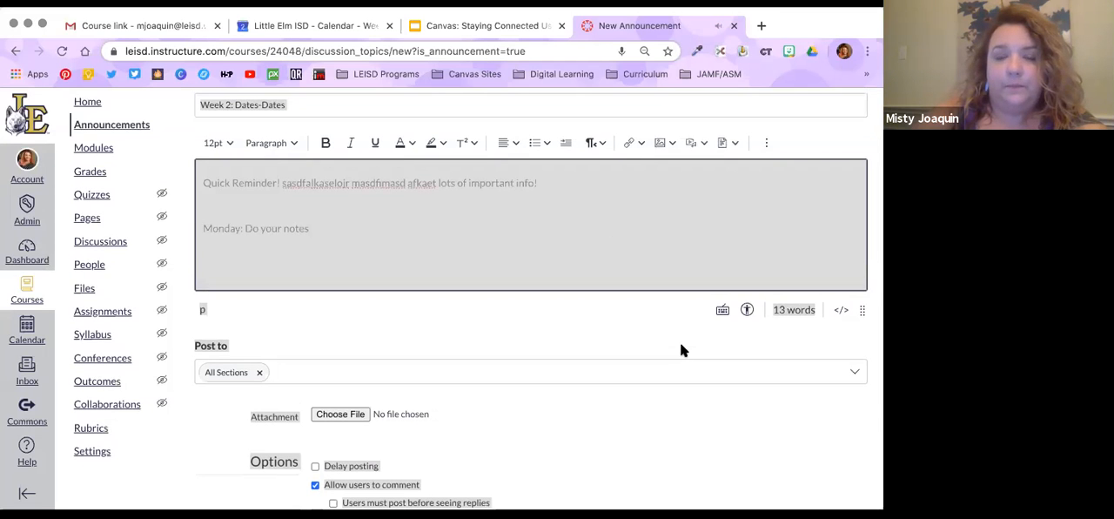
Save the "Week 2: Dates-Dates" announcement for all sections and review the posted page
{"action": "scroll", "coordinate": [670, 383], "scroll_direction": "down", "scroll_amount": 4}
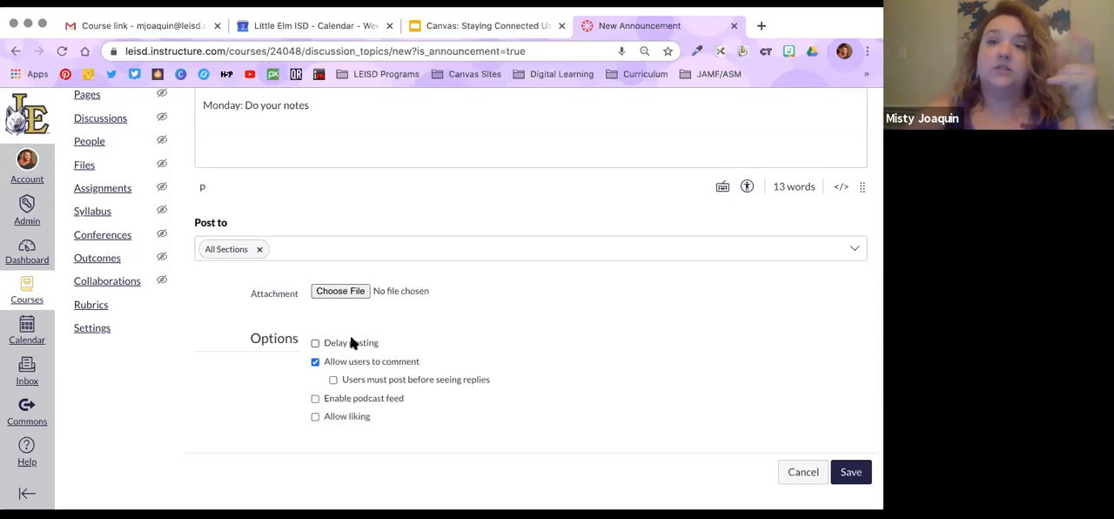
{"action": "left_click", "coordinate": [854, 480]}
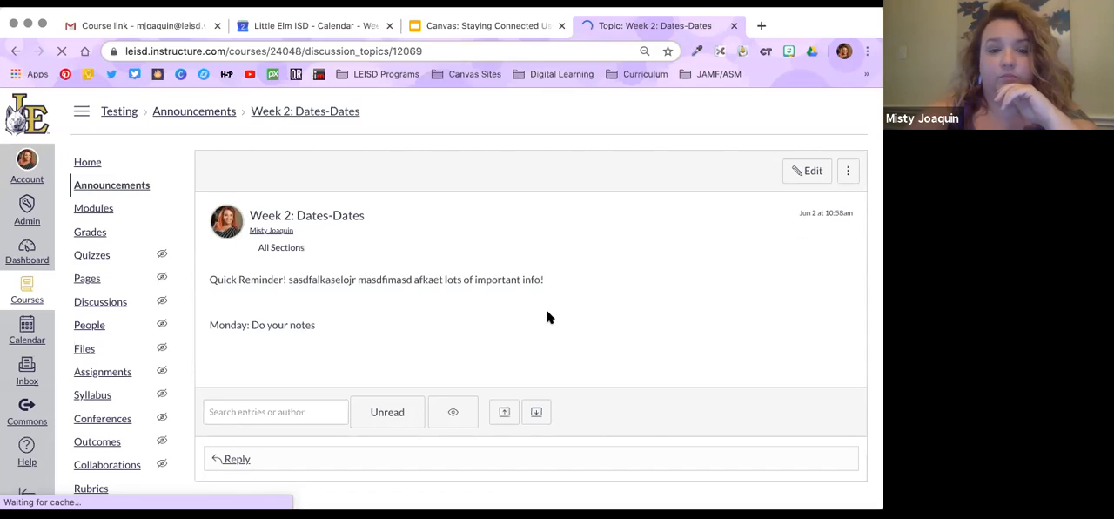
{"action": "scroll", "coordinate": [547, 310], "scroll_direction": "down", "scroll_amount": 1}
{"action": "scroll", "coordinate": [236, 252], "scroll_direction": "down", "scroll_amount": 2}
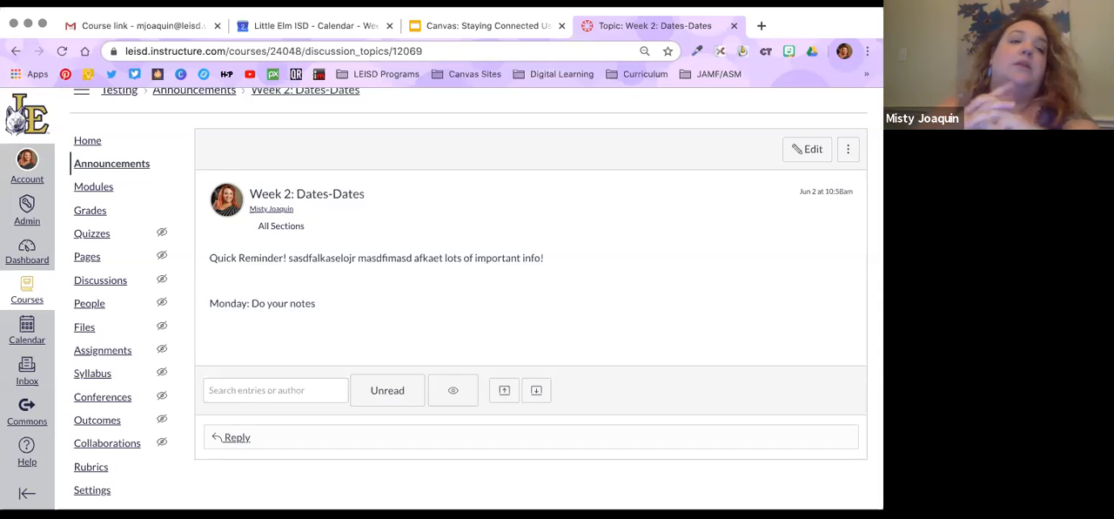
Look up the notifications option in the account menu and close the menu without opening it
{"action": "left_click", "coordinate": [36, 183]}
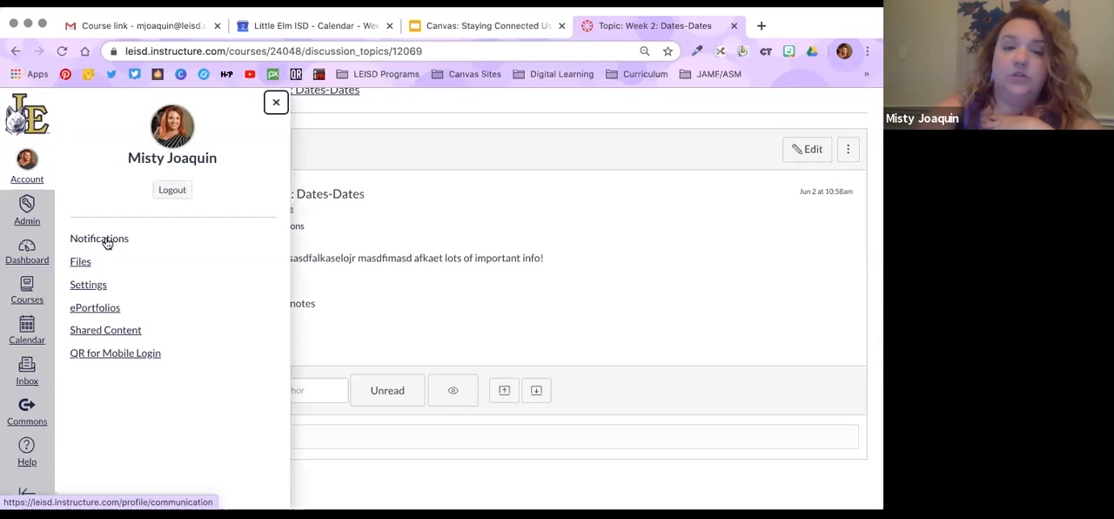
{"action": "left_click", "coordinate": [363, 211]}
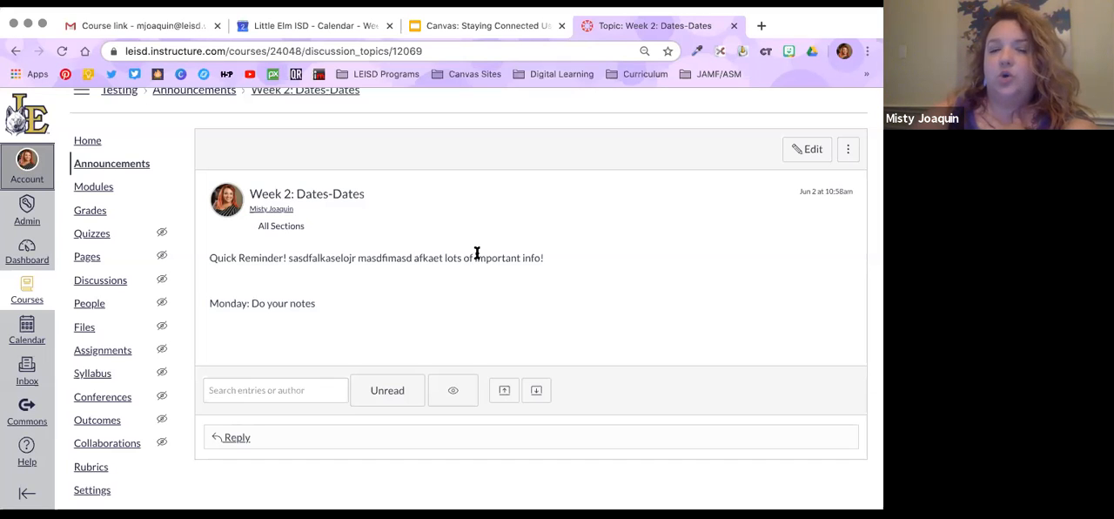
{"action": "scroll", "coordinate": [477, 253], "scroll_direction": "up", "scroll_amount": 1}
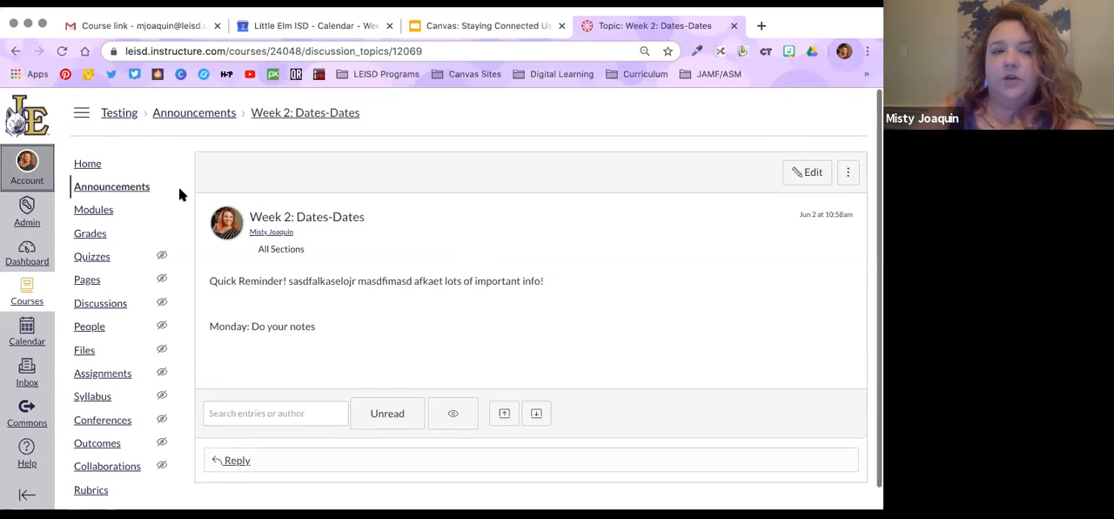
Open the course's announcements list and review the posted and delayed announcements
{"action": "left_click", "coordinate": [102, 187]}
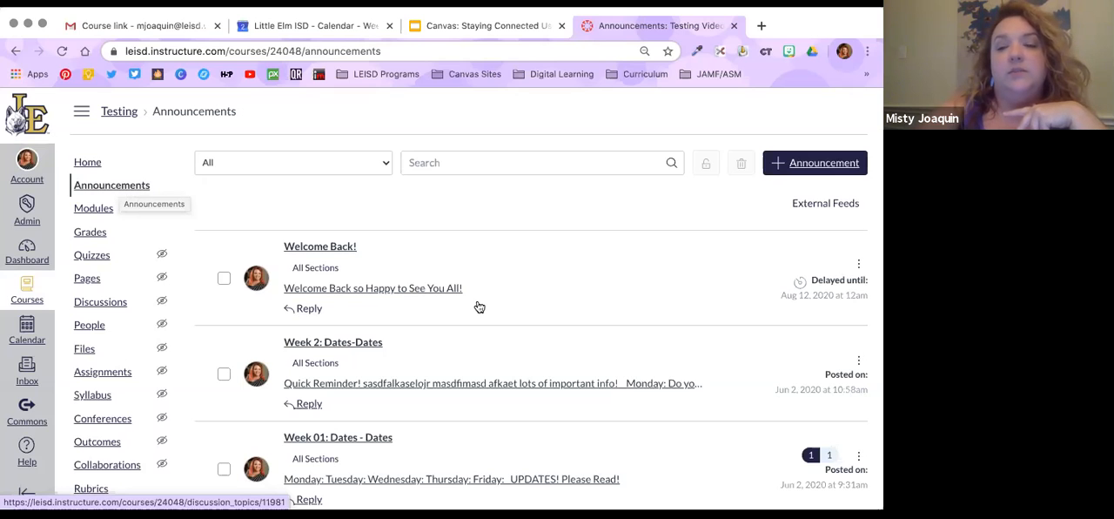
{"action": "scroll", "coordinate": [477, 306], "scroll_direction": "down", "scroll_amount": 2}
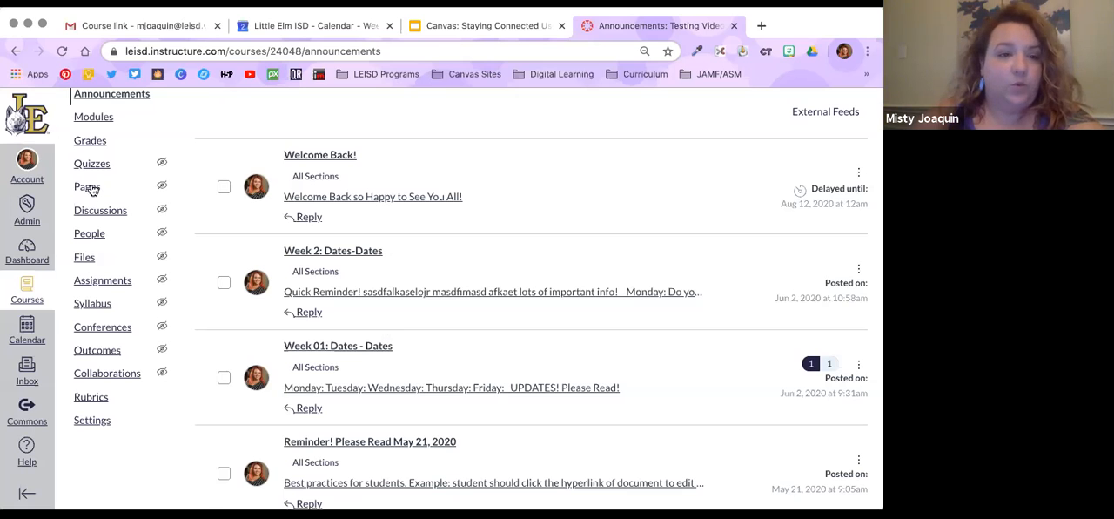
{"action": "scroll", "coordinate": [100, 270], "scroll_direction": "up", "scroll_amount": 2}
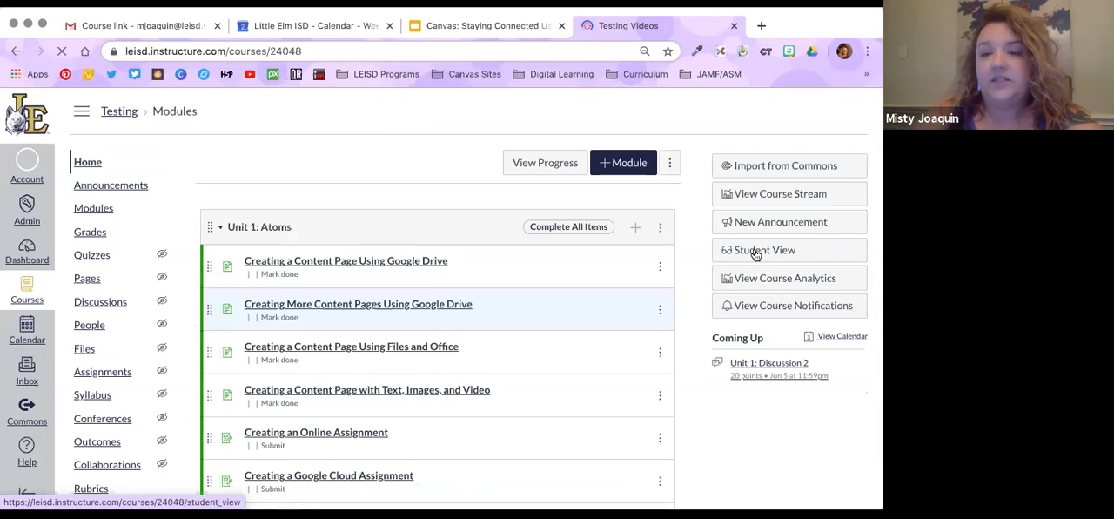
Examine the course home page and announcements list as a student, and leave the student view
{"action": "left_click", "coordinate": [763, 251]}
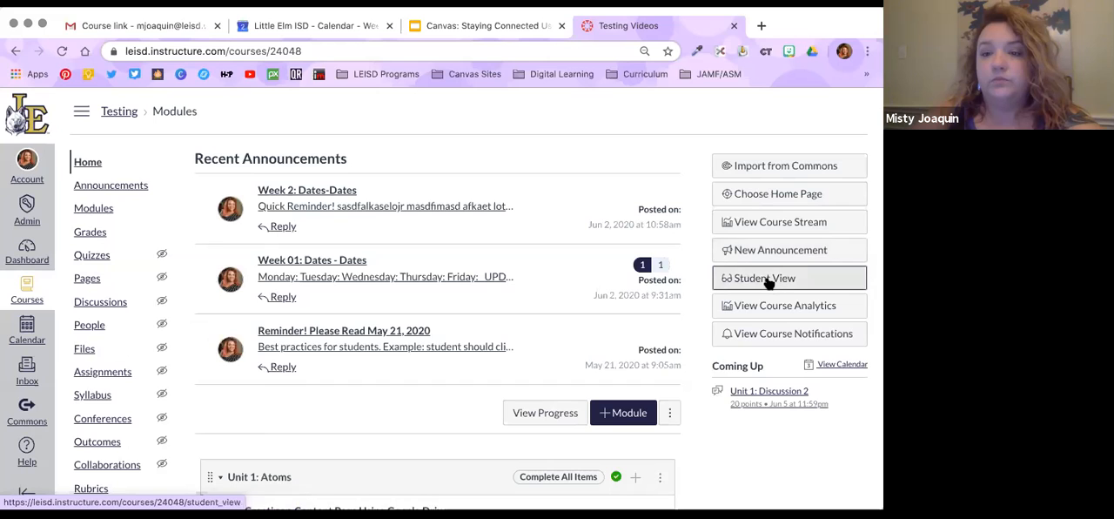
{"action": "left_click", "coordinate": [768, 279]}
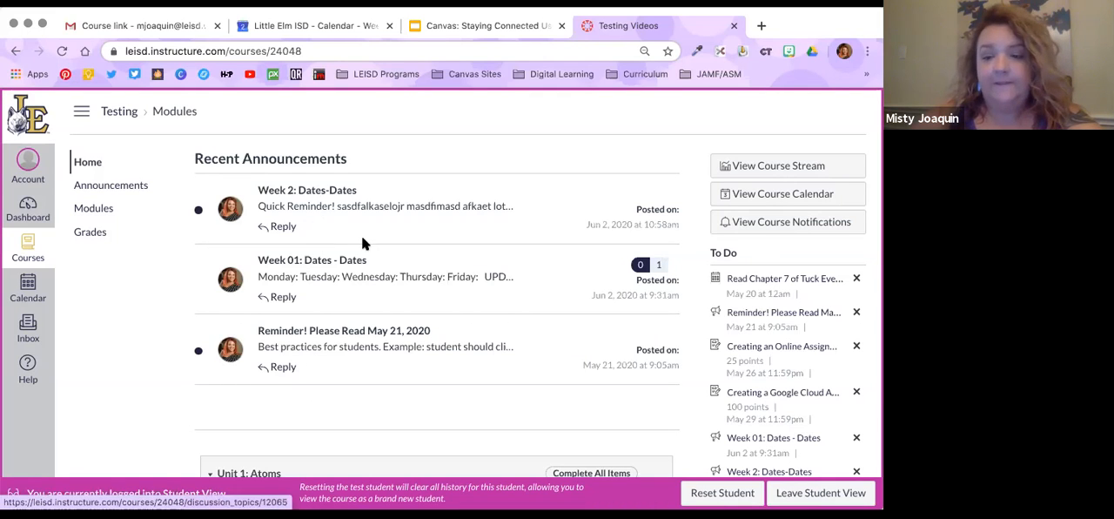
{"action": "left_click", "coordinate": [106, 185]}
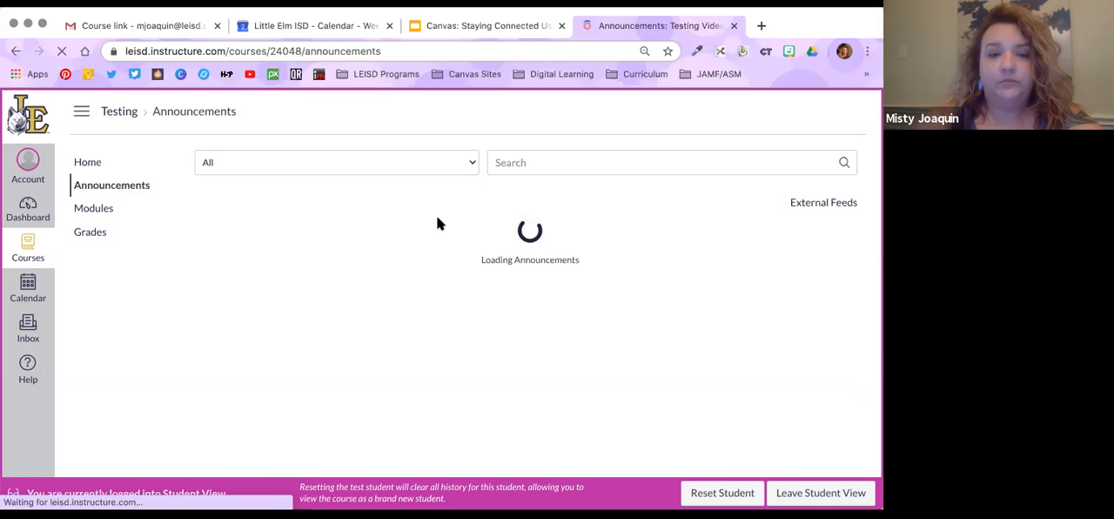
{"action": "scroll", "coordinate": [437, 224], "scroll_direction": "down", "scroll_amount": 2}
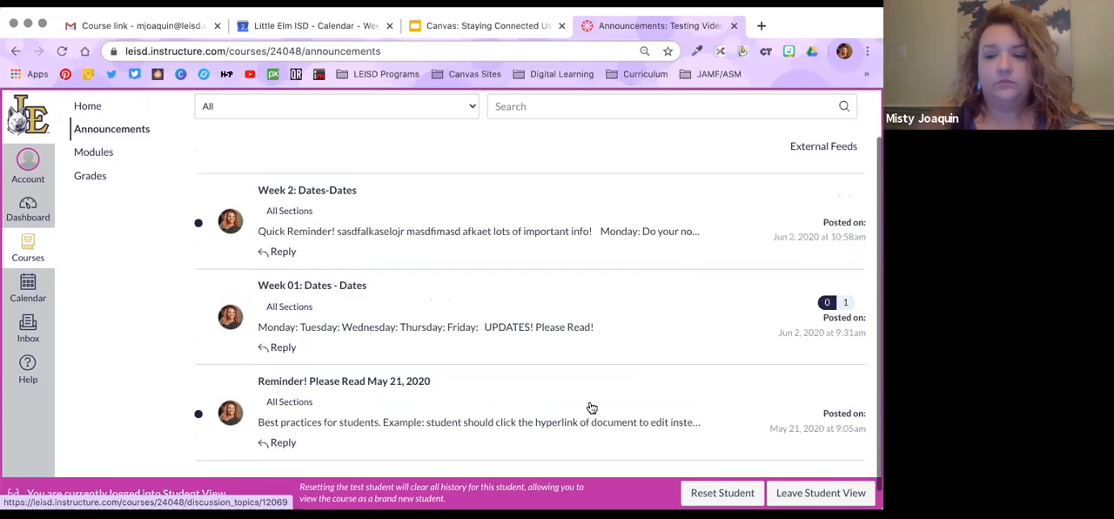
{"action": "scroll", "coordinate": [591, 409], "scroll_direction": "up", "scroll_amount": 2}
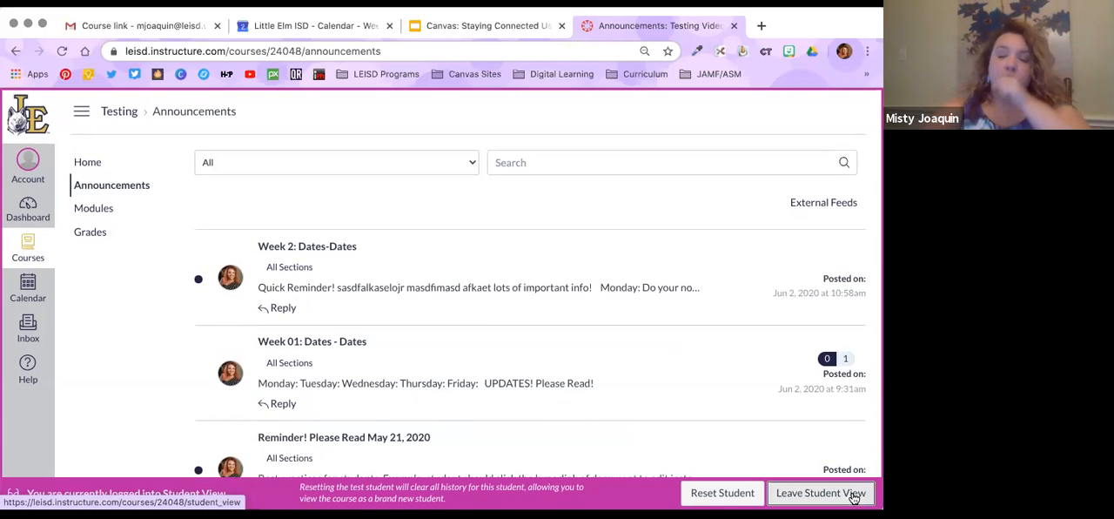
{"action": "left_click", "coordinate": [821, 493]}
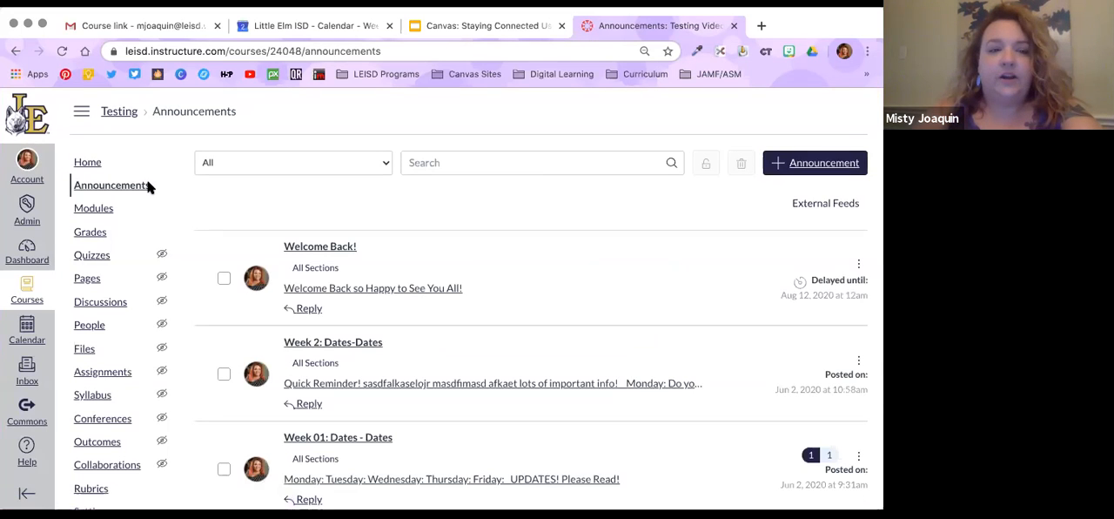
Open the Testing course's settings and expand the additional options of the course details
{"action": "left_click", "coordinate": [91, 166]}
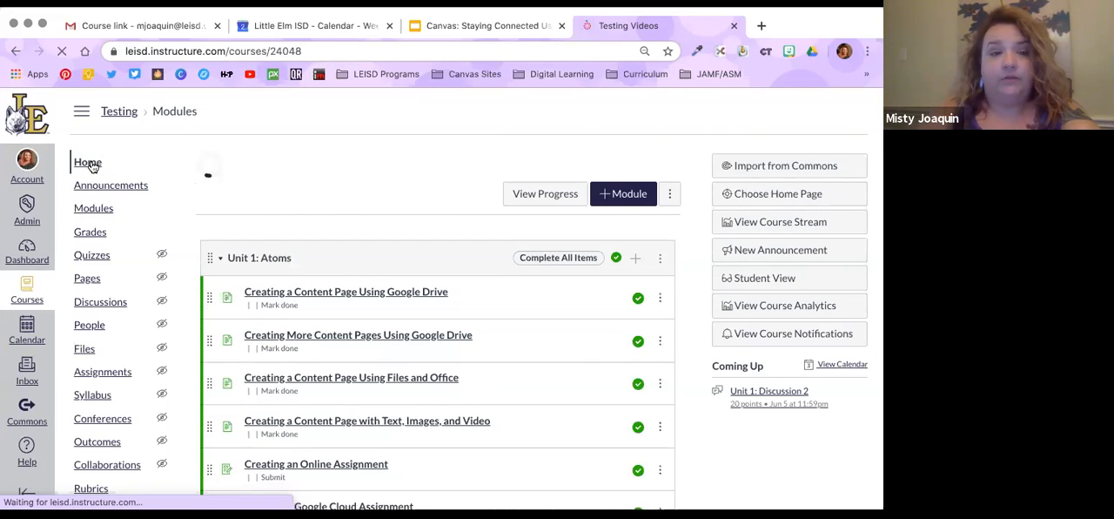
{"action": "scroll", "coordinate": [113, 333], "scroll_direction": "down", "scroll_amount": 2}
{"action": "left_click", "coordinate": [103, 336]}
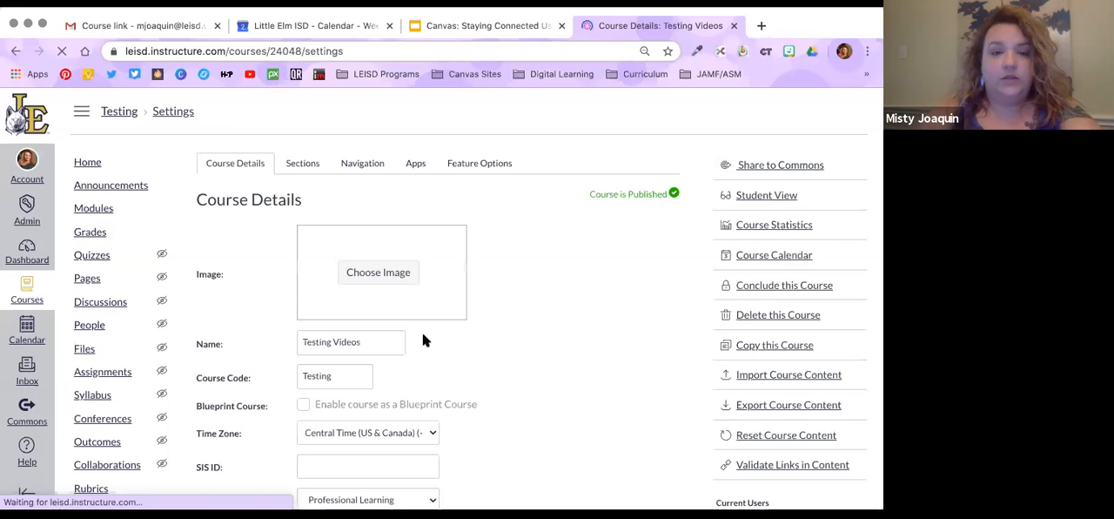
{"action": "scroll", "coordinate": [422, 335], "scroll_direction": "down", "scroll_amount": 10}
{"action": "left_click", "coordinate": [336, 401]}
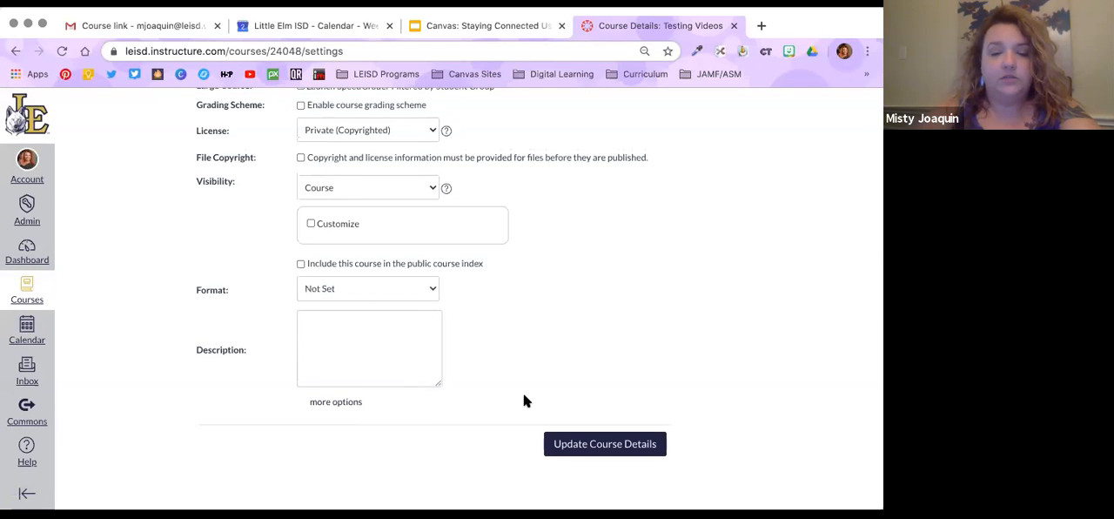
{"action": "scroll", "coordinate": [525, 400], "scroll_direction": "down", "scroll_amount": 3}
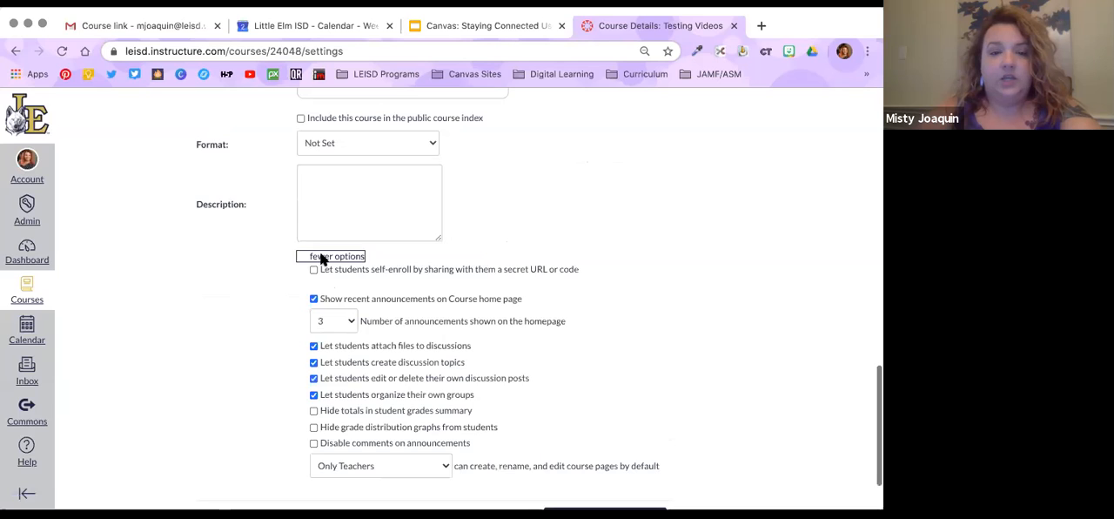
Keep recent announcements shown on the course home page at 3 and update the course details
{"action": "scroll", "coordinate": [322, 259], "scroll_direction": "down", "scroll_amount": 1}
{"action": "left_click_drag", "start_coordinate": [322, 258], "coordinate": [530, 263]}
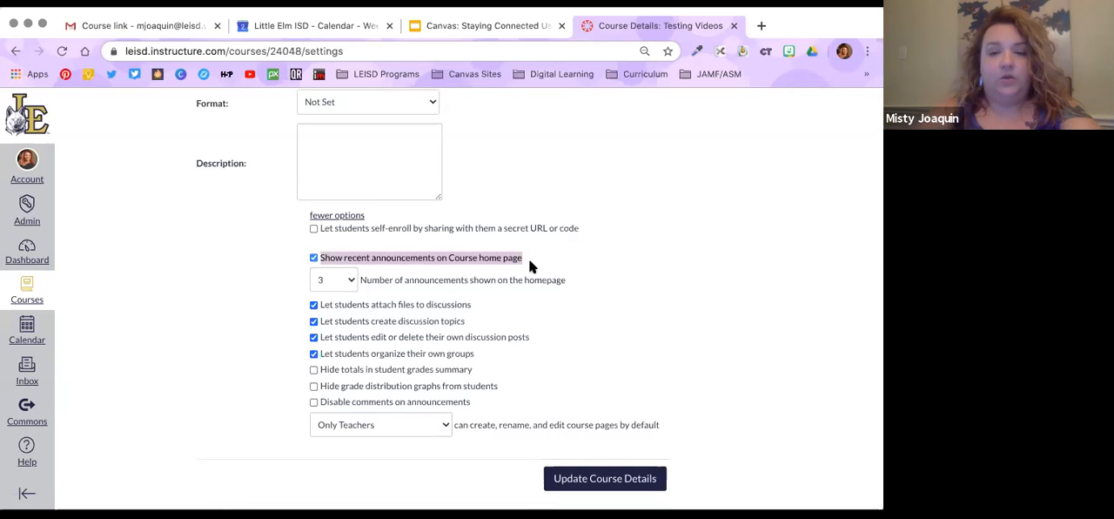
{"action": "left_click", "coordinate": [347, 279]}
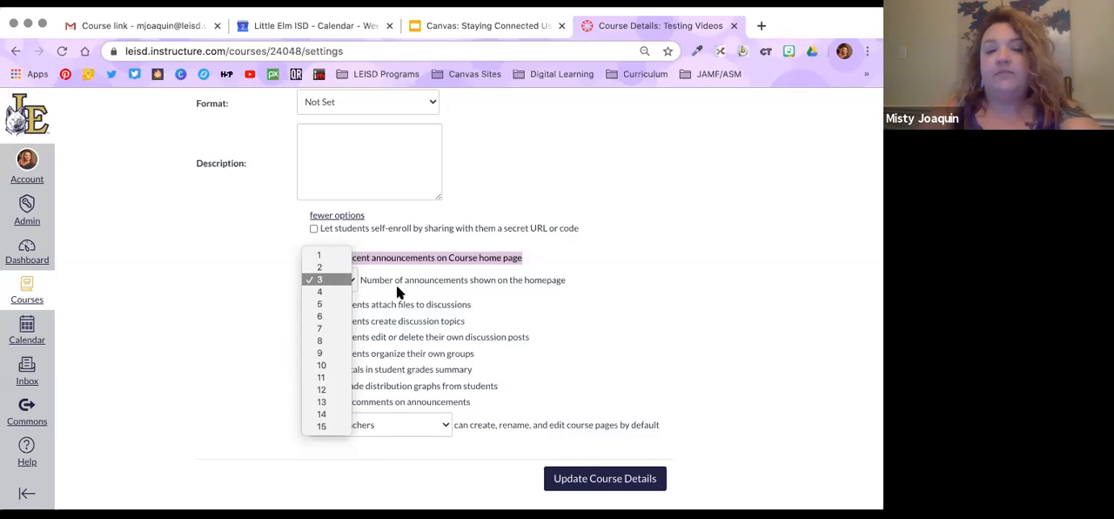
{"action": "left_click", "coordinate": [328, 280]}
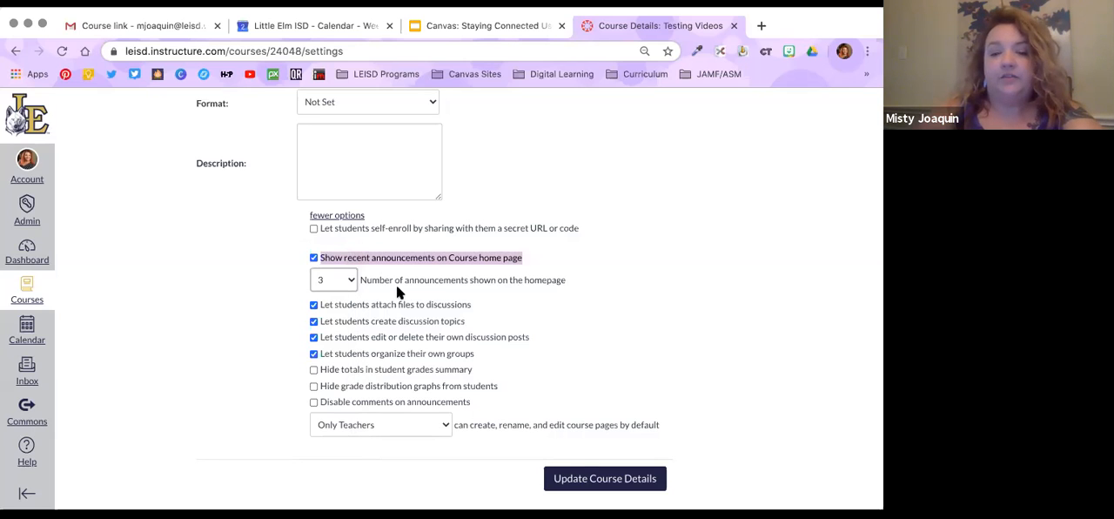
{"action": "left_click", "coordinate": [604, 481]}
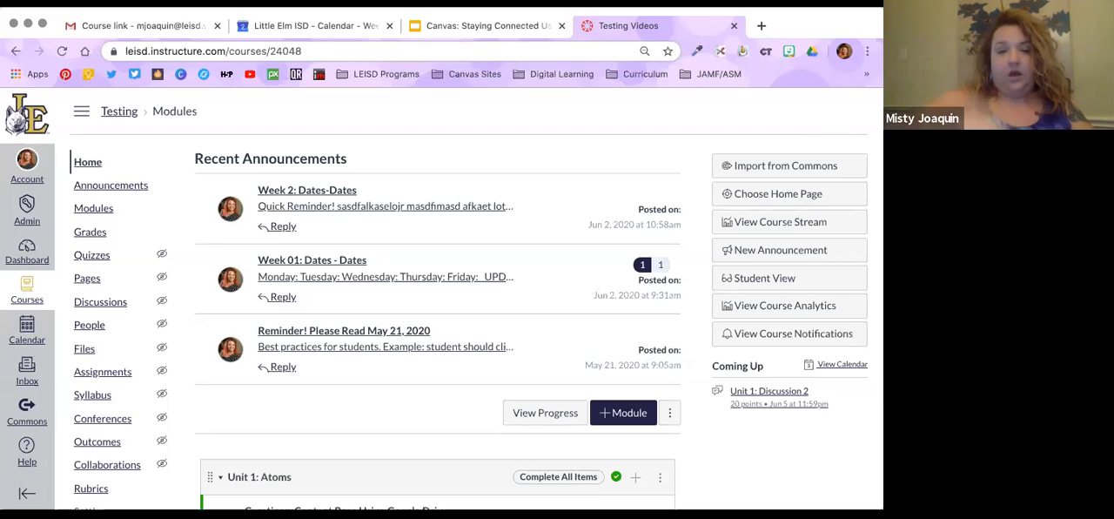
Examine how the recent announcements appear above the Unit 1: Atoms module on the course home page
{"action": "scroll", "coordinate": [538, 216], "scroll_direction": "down", "scroll_amount": 2}
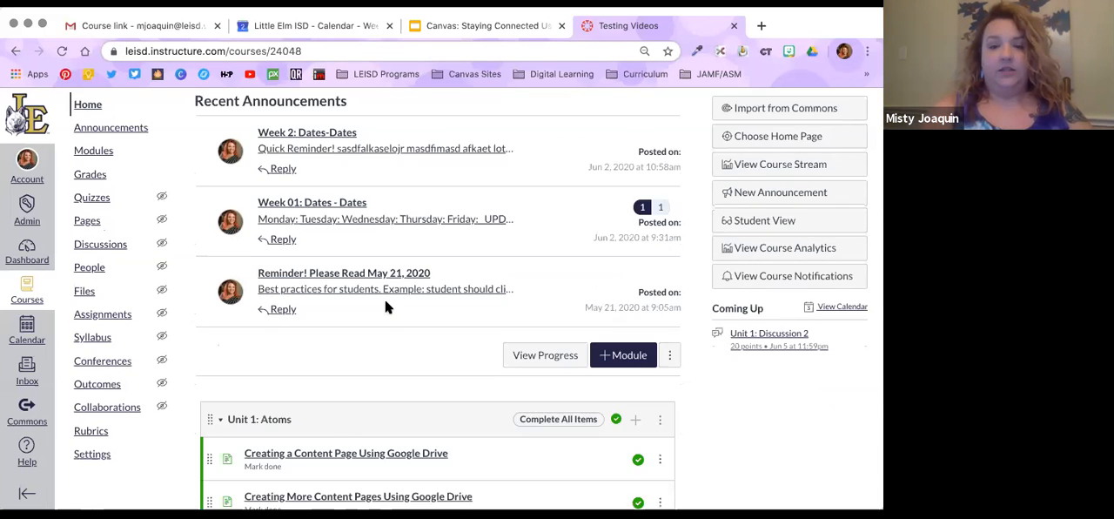
{"action": "scroll", "coordinate": [376, 353], "scroll_direction": "down", "scroll_amount": 1}
{"action": "scroll", "coordinate": [376, 353], "scroll_direction": "up", "scroll_amount": 3}
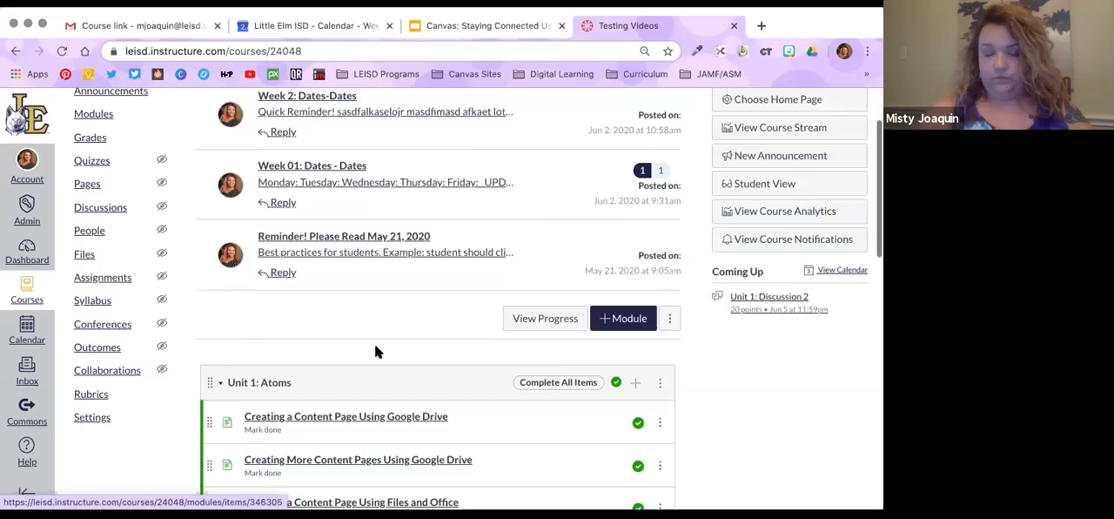
{"action": "scroll", "coordinate": [376, 352], "scroll_direction": "down", "scroll_amount": 3}
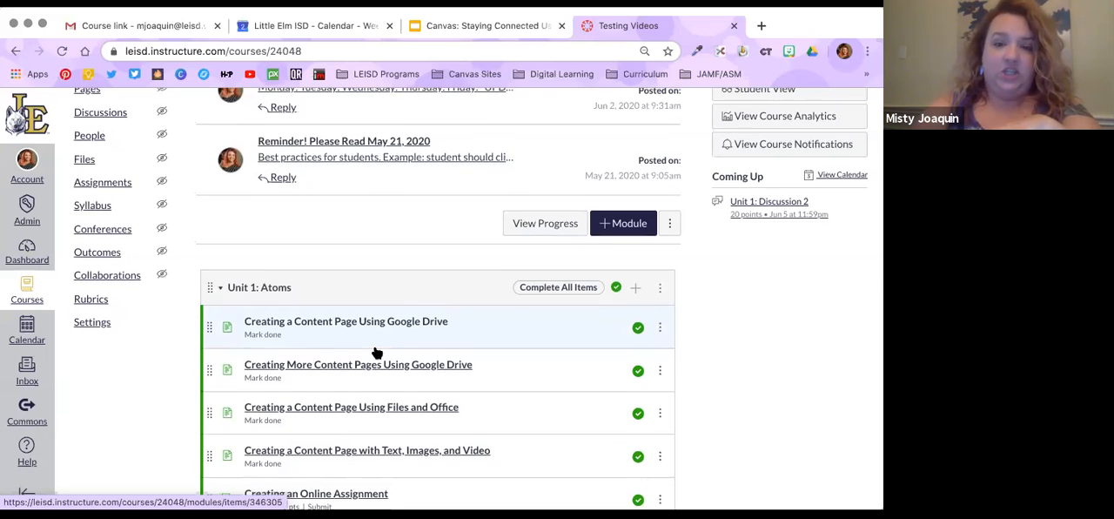
{"action": "scroll", "coordinate": [376, 353], "scroll_direction": "up", "scroll_amount": 1}
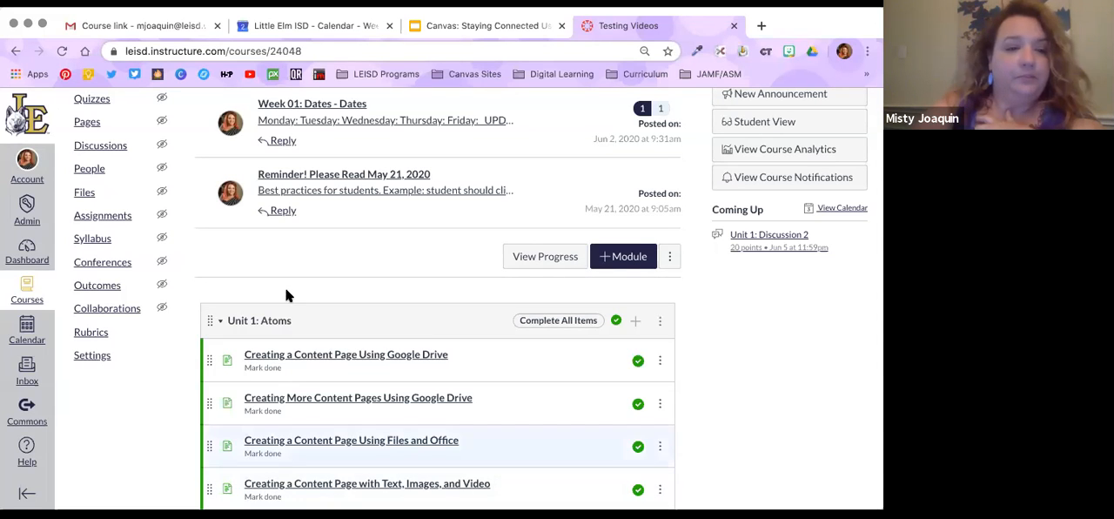
{"action": "scroll", "coordinate": [286, 296], "scroll_direction": "up", "scroll_amount": 3}
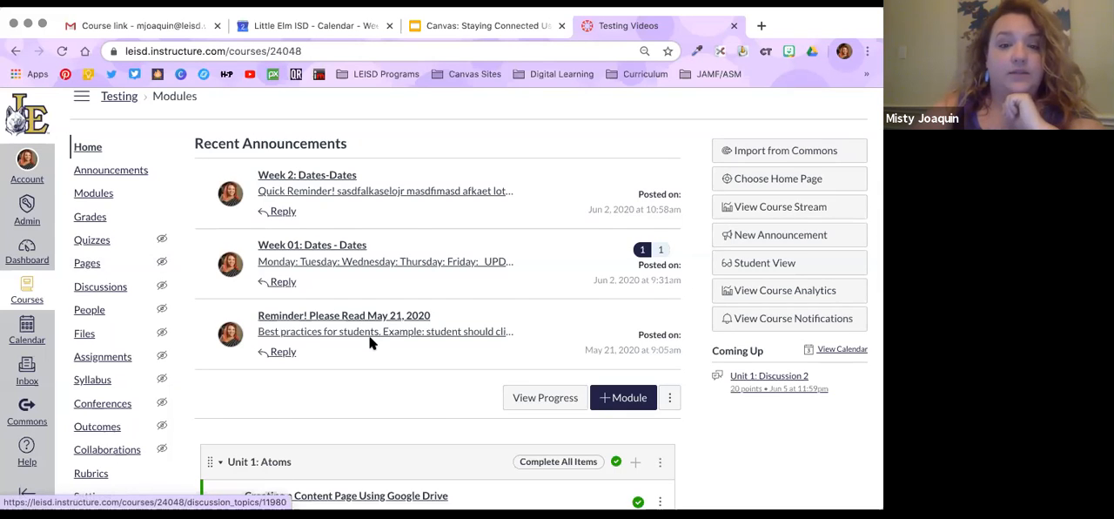
{"action": "scroll", "coordinate": [369, 342], "scroll_direction": "down", "scroll_amount": 5}
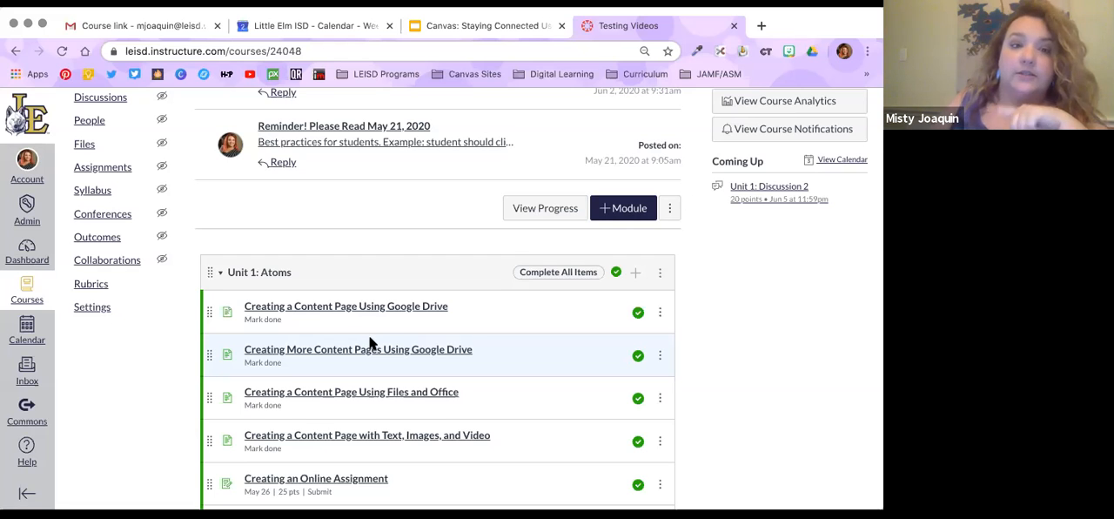
Open "Unit 1: Discussion 3" from the Unit 1: Atoms module and review its threaded replies
{"action": "scroll", "coordinate": [369, 342], "scroll_direction": "down", "scroll_amount": 5}
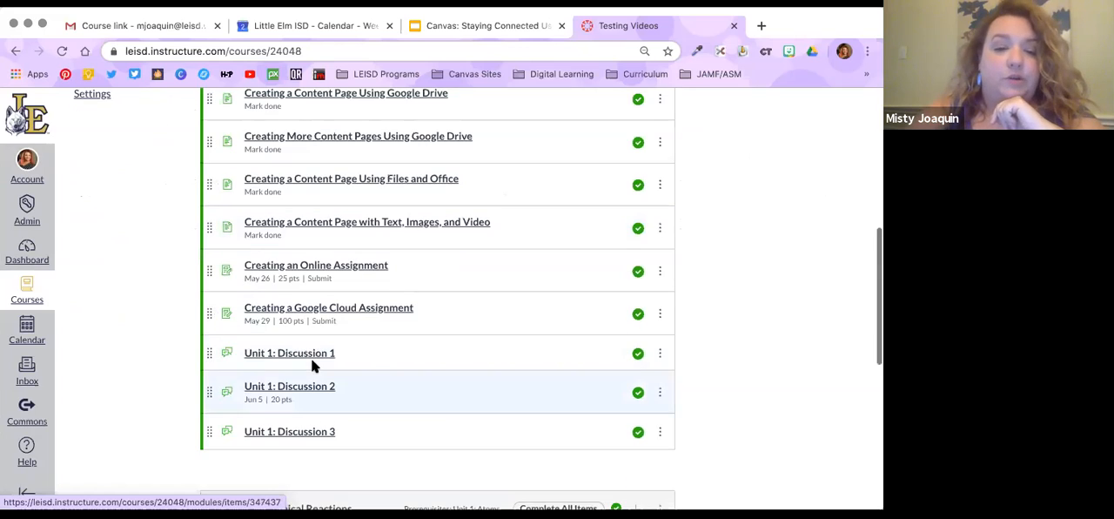
{"action": "left_click", "coordinate": [310, 433]}
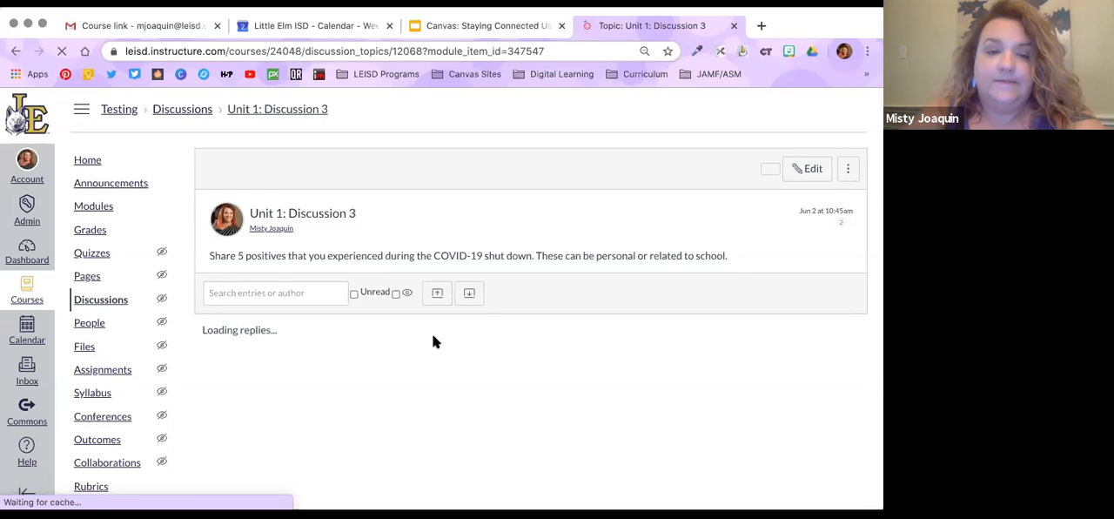
{"action": "scroll", "coordinate": [413, 336], "scroll_direction": "down", "scroll_amount": 3}
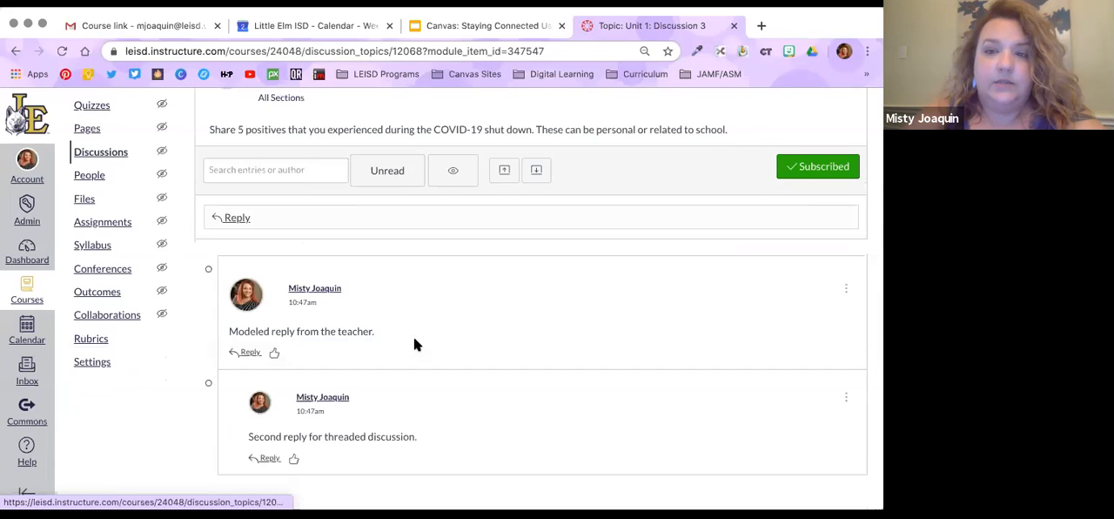
{"action": "scroll", "coordinate": [191, 252], "scroll_direction": "up", "scroll_amount": 2}
Start a reply to Unit 1: Discussion 3 and preview the webcam recording option for uploading media
{"action": "left_click", "coordinate": [223, 260]}
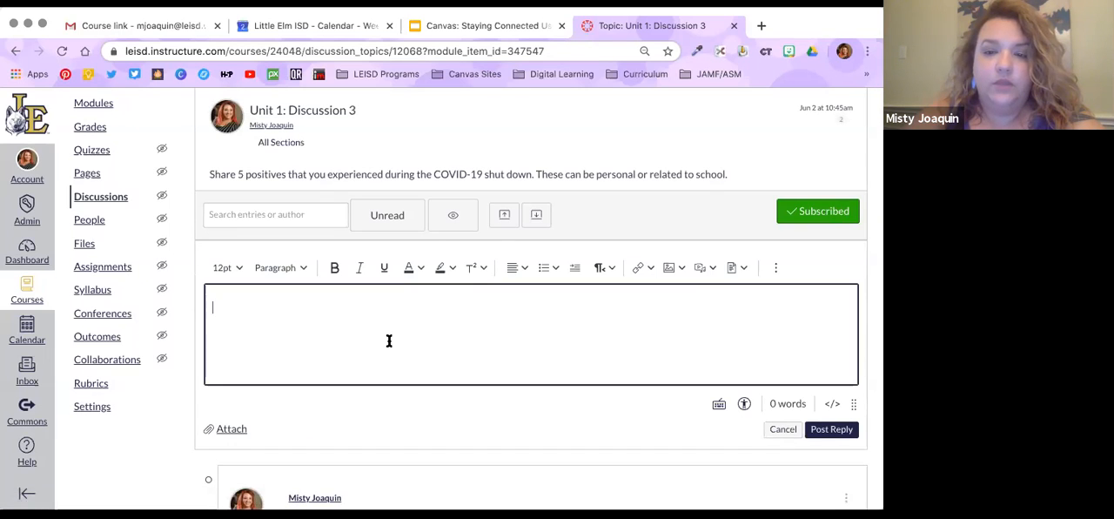
{"action": "left_click", "coordinate": [712, 271]}
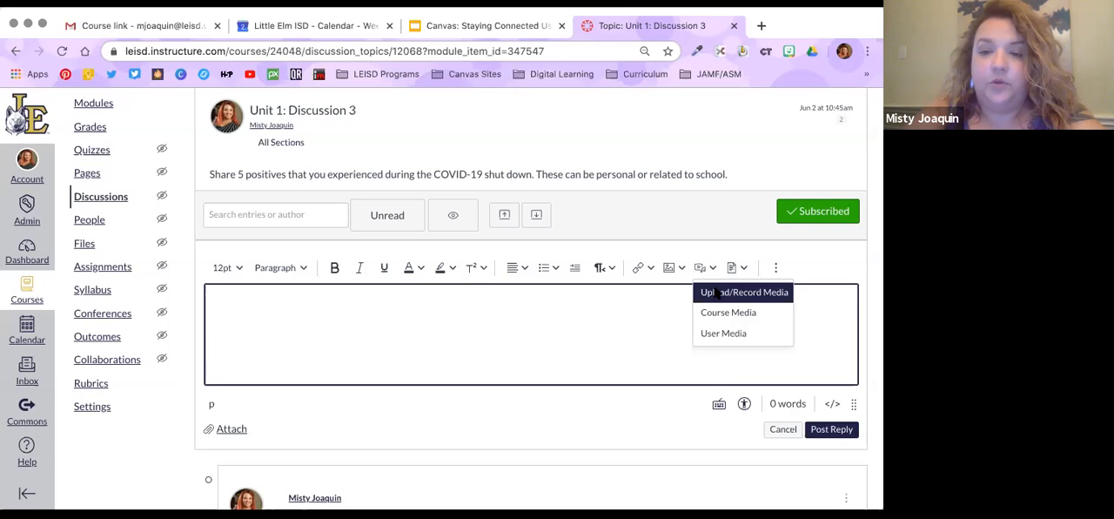
{"action": "left_click", "coordinate": [715, 294]}
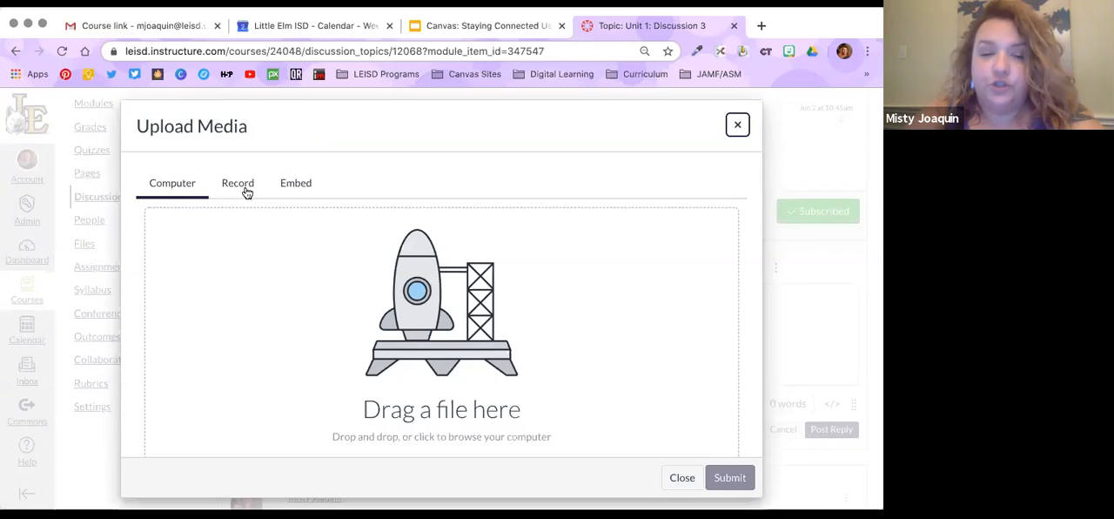
{"action": "left_click", "coordinate": [243, 186]}
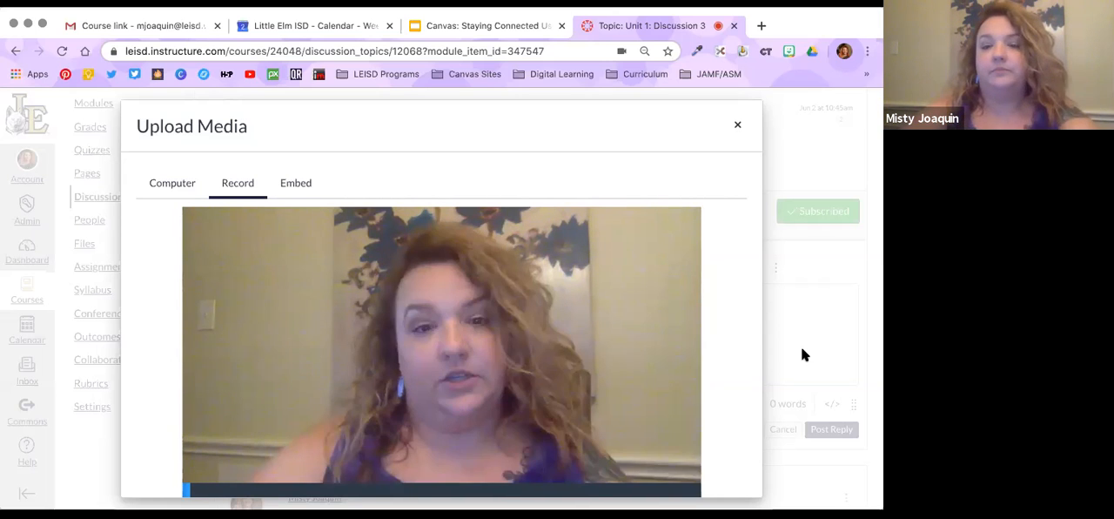
{"action": "left_click", "coordinate": [736, 127]}
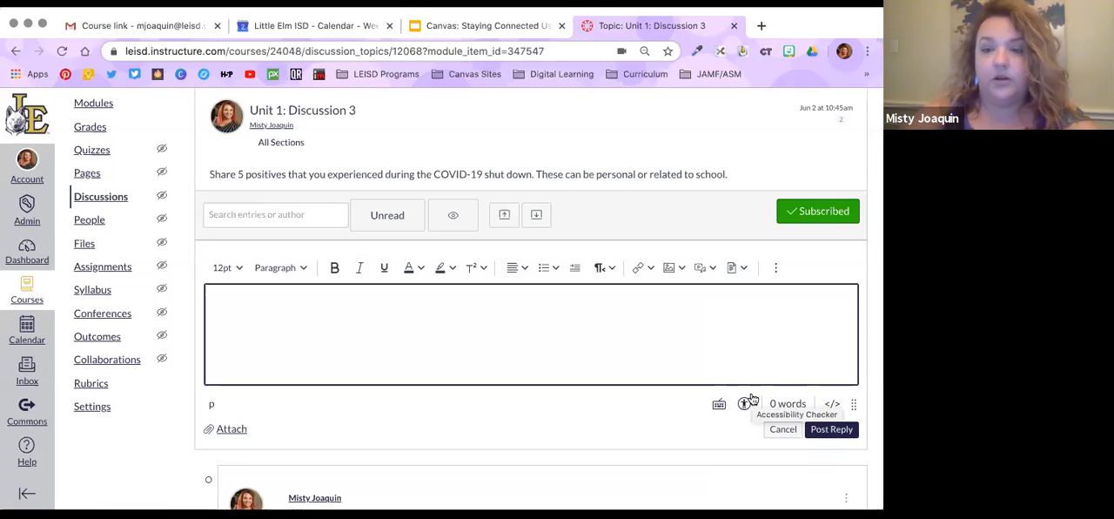
Record a webcam video about 3 seconds long and save it into the discussion reply
{"action": "left_click", "coordinate": [712, 272]}
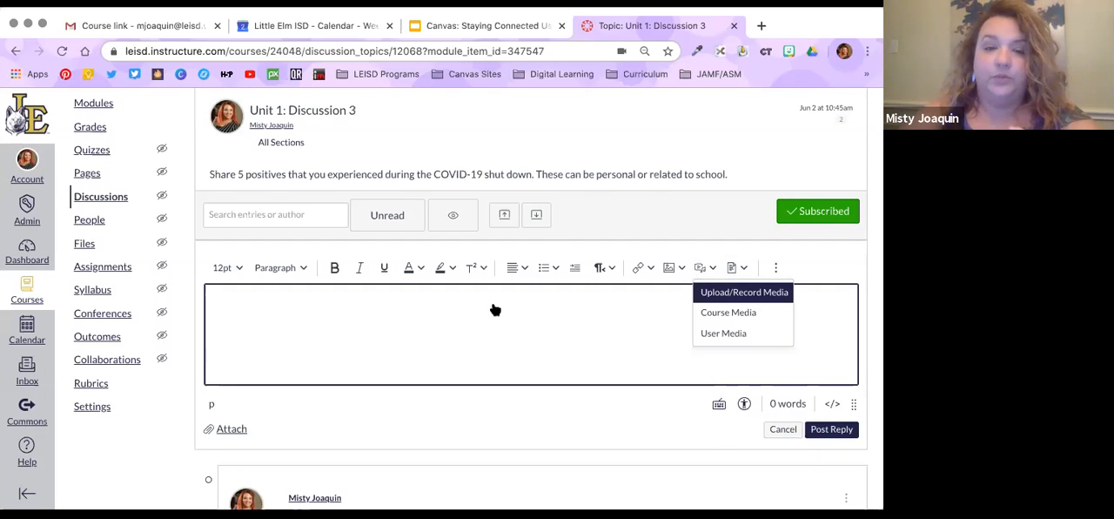
{"action": "left_click", "coordinate": [265, 172]}
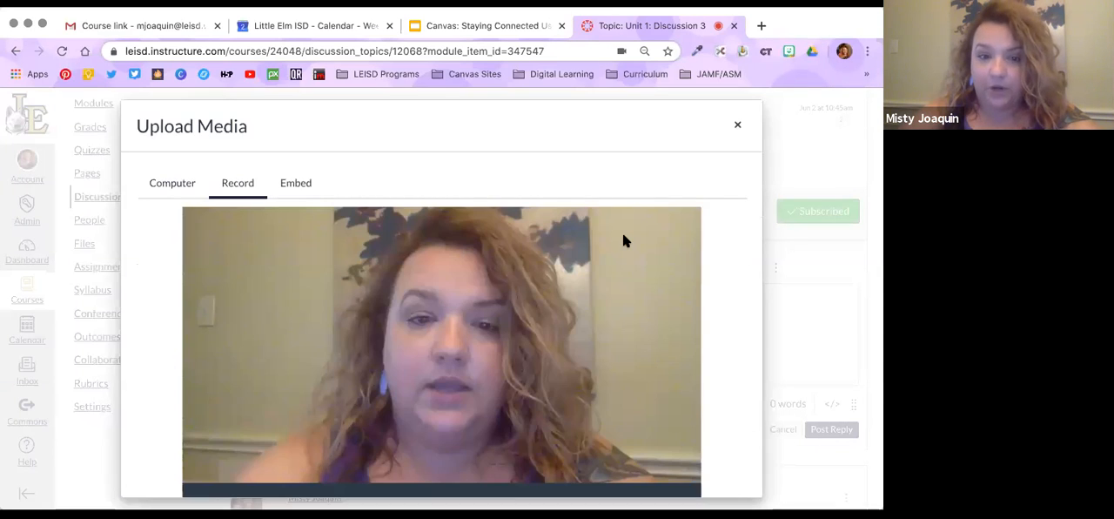
{"action": "scroll", "coordinate": [624, 235], "scroll_direction": "down", "scroll_amount": 2}
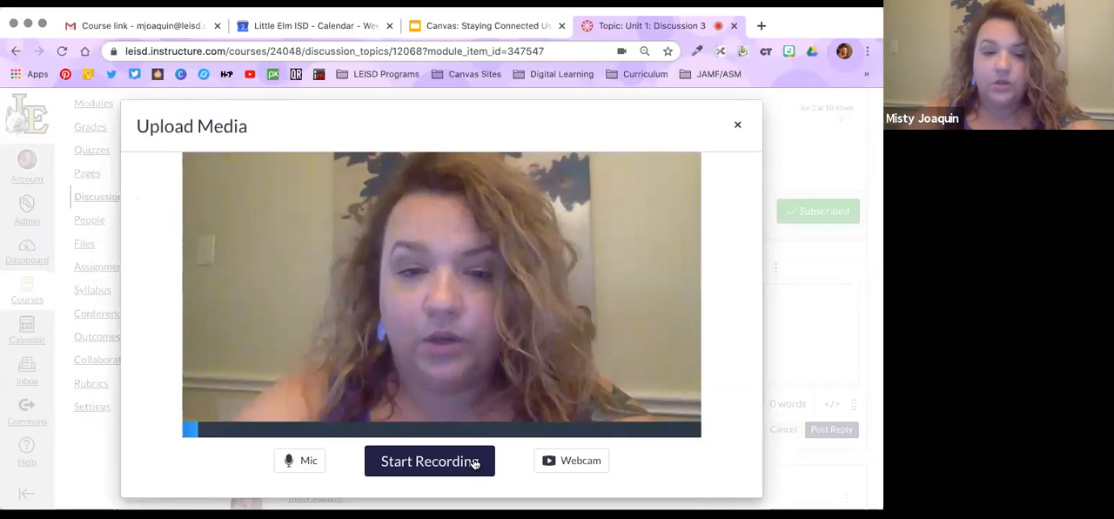
{"action": "left_click", "coordinate": [444, 459]}
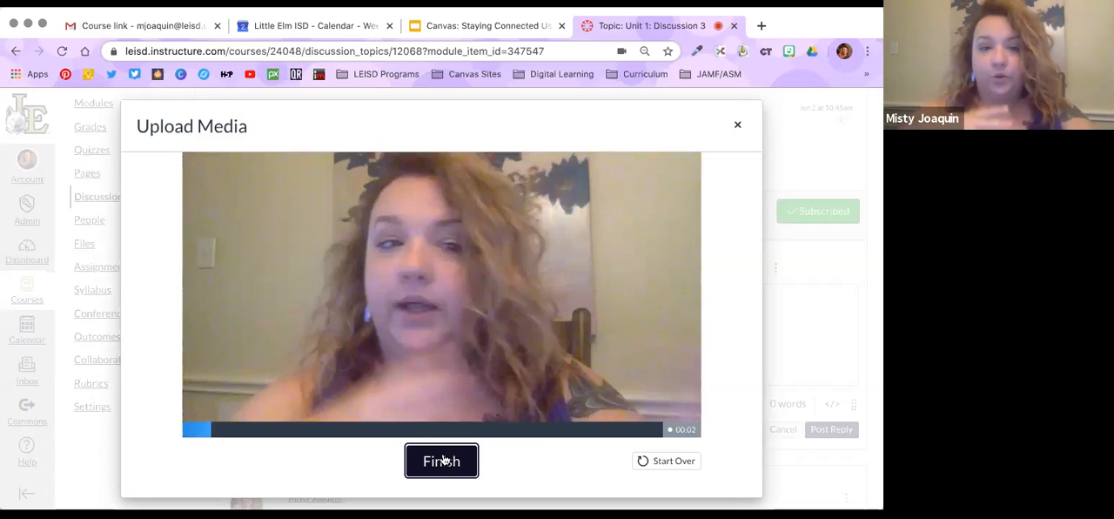
{"action": "left_click", "coordinate": [443, 460]}
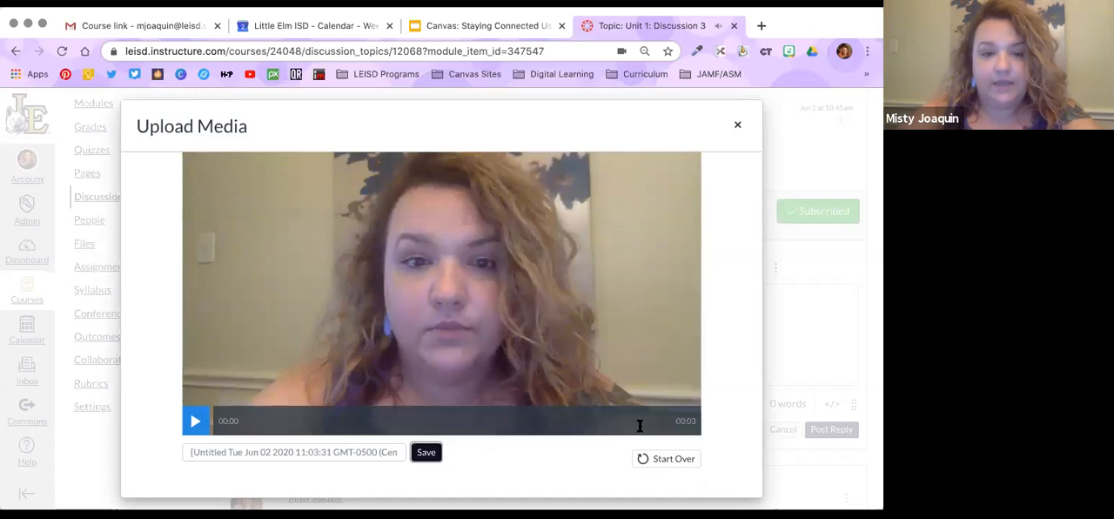
{"action": "left_click", "coordinate": [425, 451]}
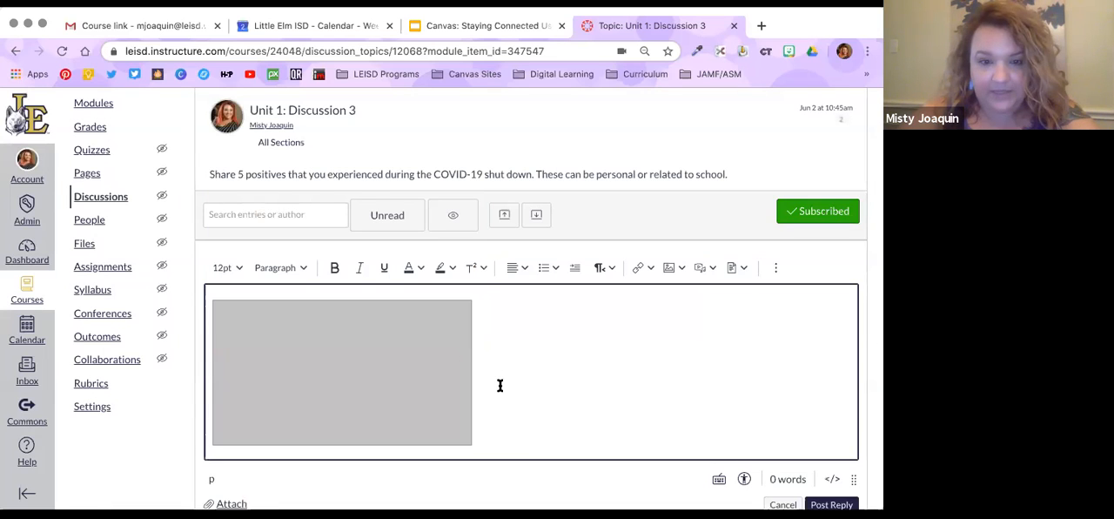
Post the video reply to Unit 1: Discussion 3 and review it below the threaded replies
{"action": "scroll", "coordinate": [500, 385], "scroll_direction": "down", "scroll_amount": 1}
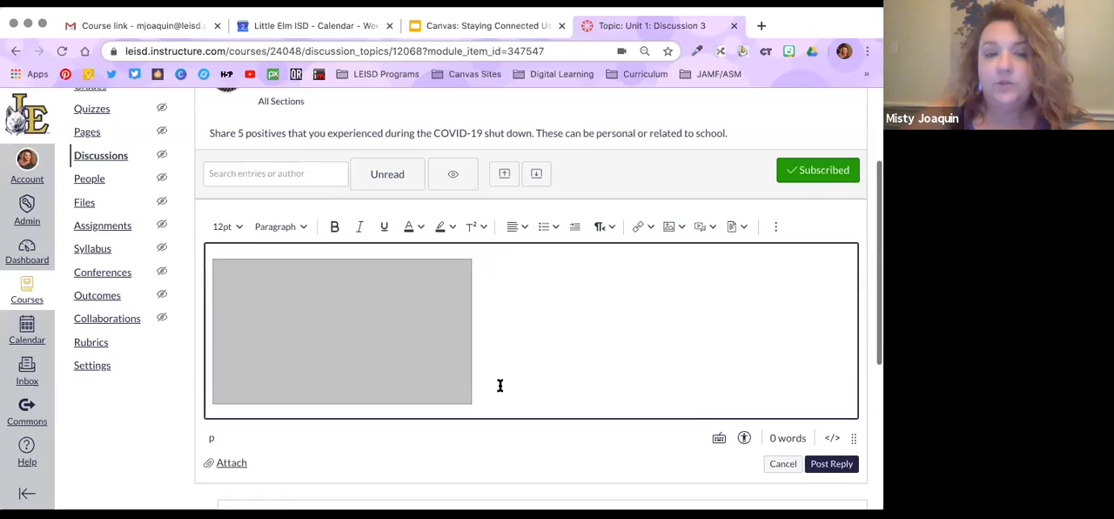
{"action": "scroll", "coordinate": [500, 385], "scroll_direction": "down", "scroll_amount": 1}
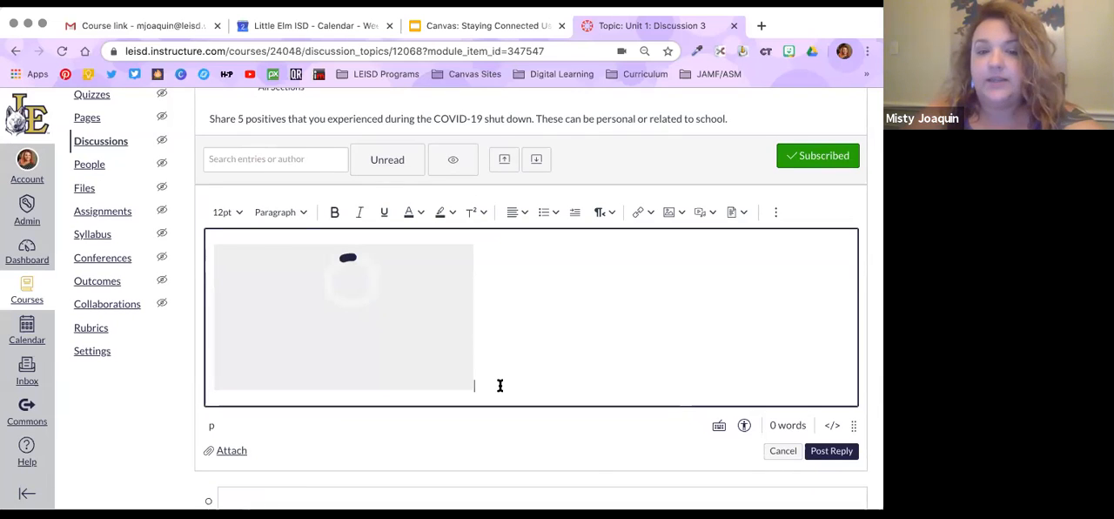
{"action": "left_click", "coordinate": [831, 450]}
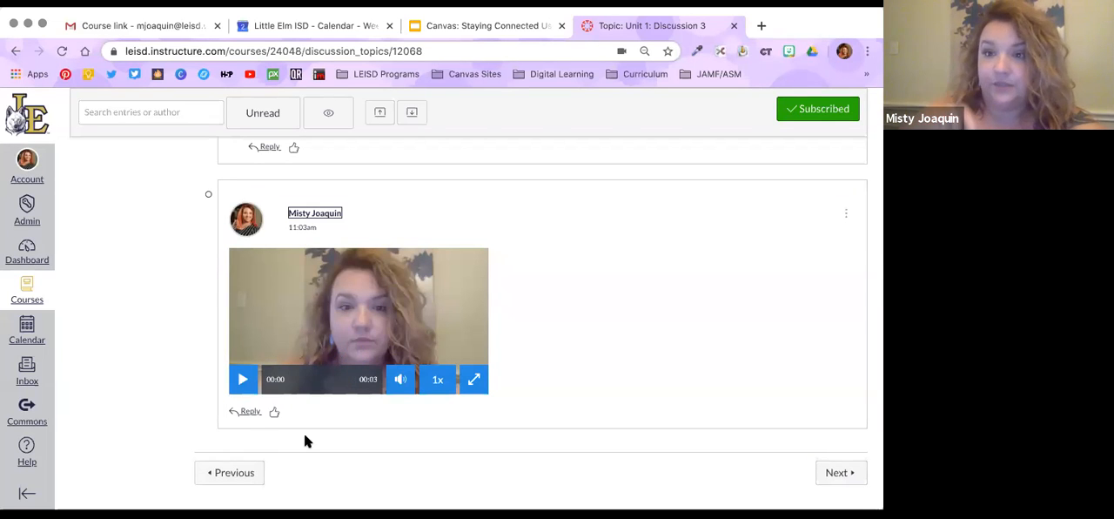
{"action": "scroll", "coordinate": [303, 436], "scroll_direction": "up", "scroll_amount": 5}
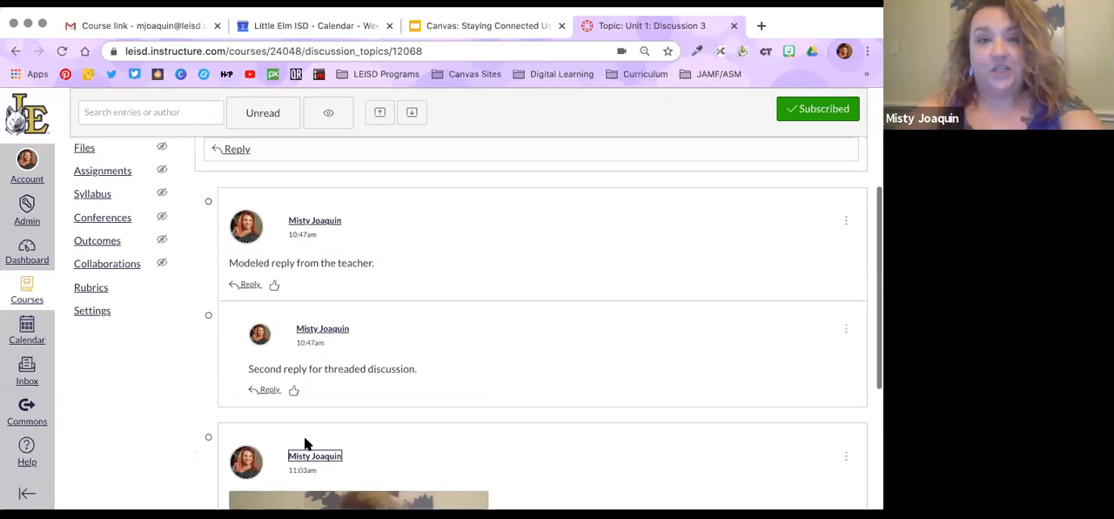
{"action": "scroll", "coordinate": [304, 436], "scroll_direction": "up", "scroll_amount": 1}
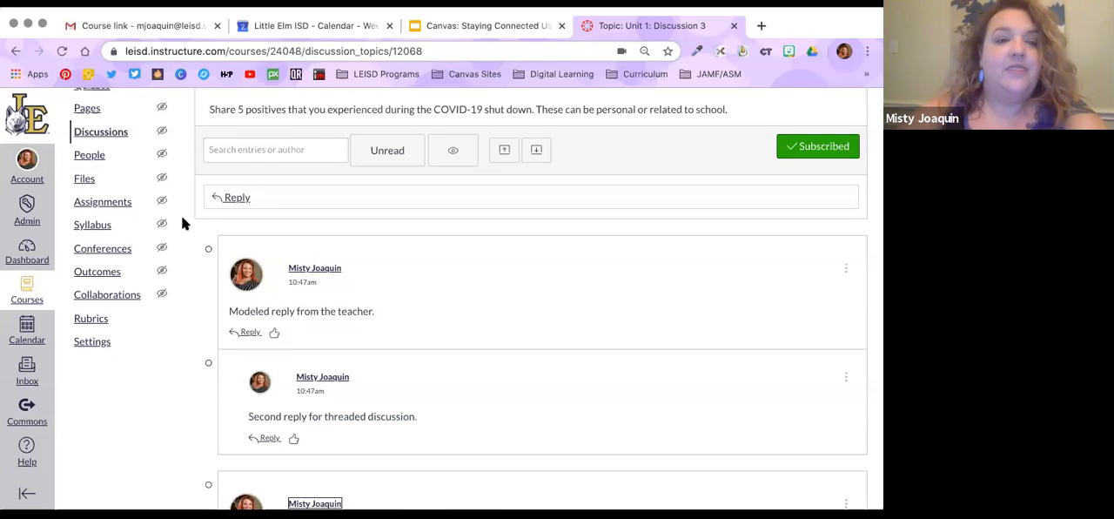
Return to the course home page and open "Creating an Online Assignment" from the Unit 1: Atoms module
{"action": "scroll", "coordinate": [91, 165], "scroll_direction": "up", "scroll_amount": 1}
{"action": "scroll", "coordinate": [91, 164], "scroll_direction": "up", "scroll_amount": 3}
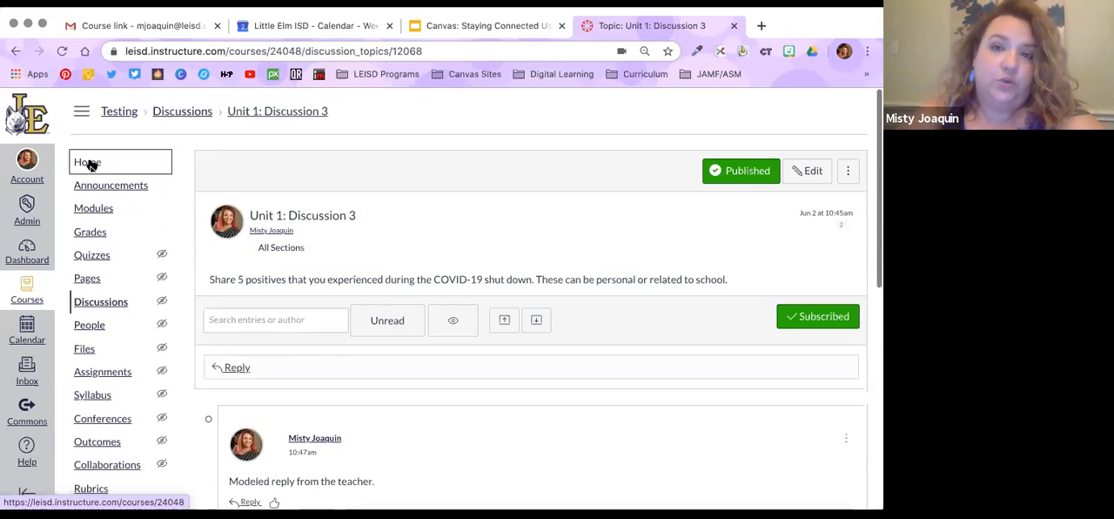
{"action": "left_click", "coordinate": [91, 165]}
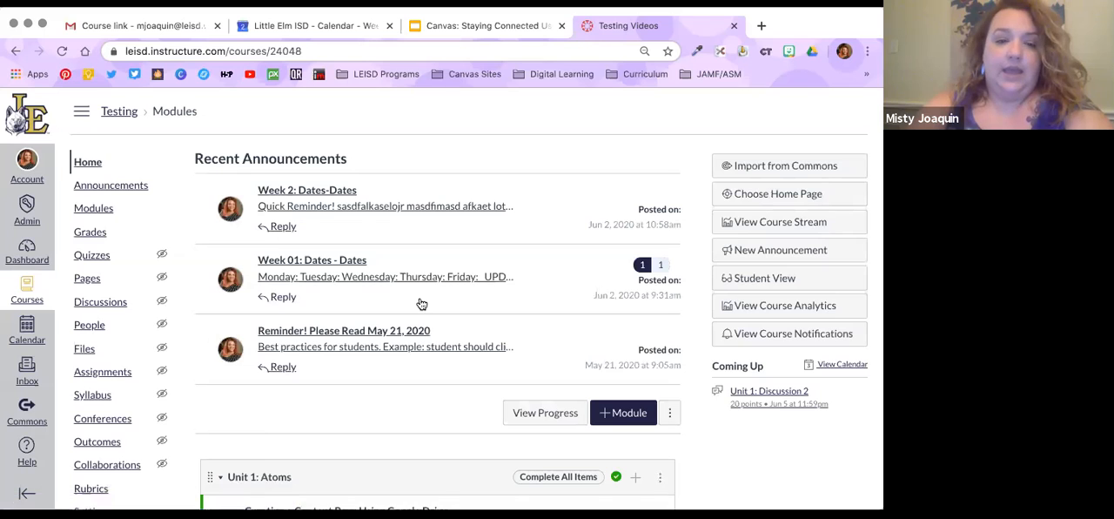
{"action": "scroll", "coordinate": [422, 303], "scroll_direction": "down", "scroll_amount": 5}
{"action": "scroll", "coordinate": [363, 241], "scroll_direction": "down", "scroll_amount": 1}
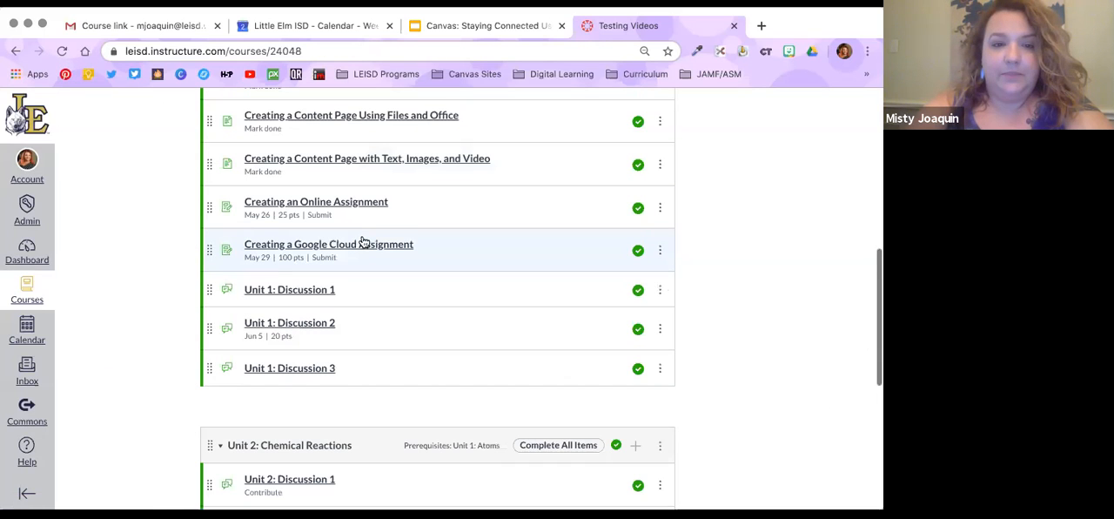
{"action": "left_click", "coordinate": [343, 205]}
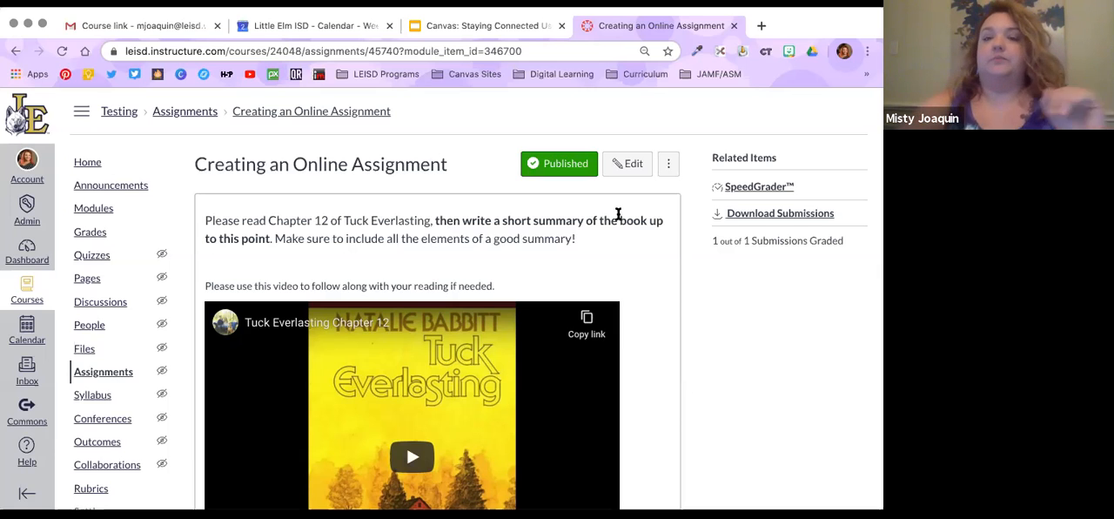
Open the assignment in SpeedGrader and switch to the Test Student who has a submission
{"action": "left_click", "coordinate": [758, 187]}
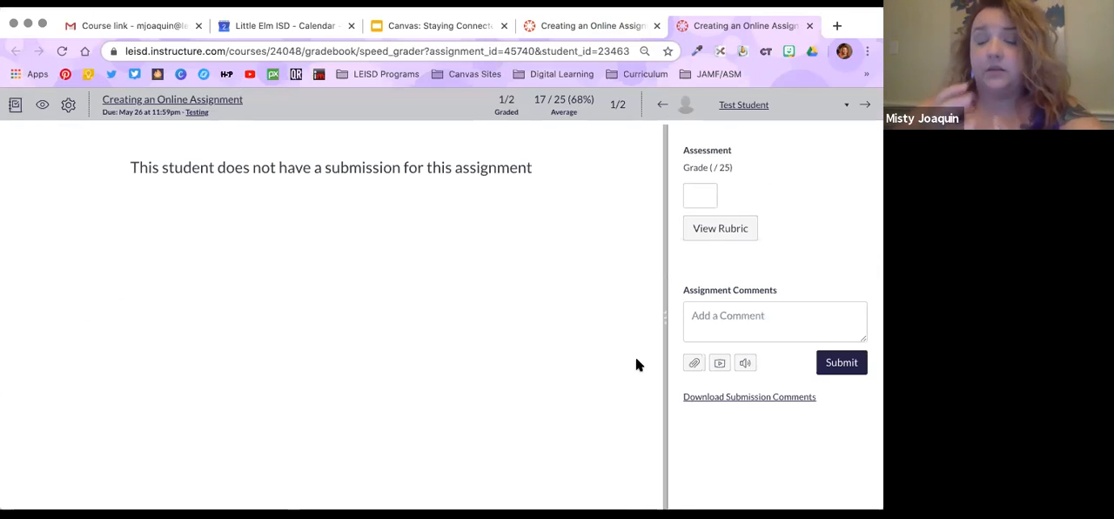
{"action": "left_click", "coordinate": [736, 107]}
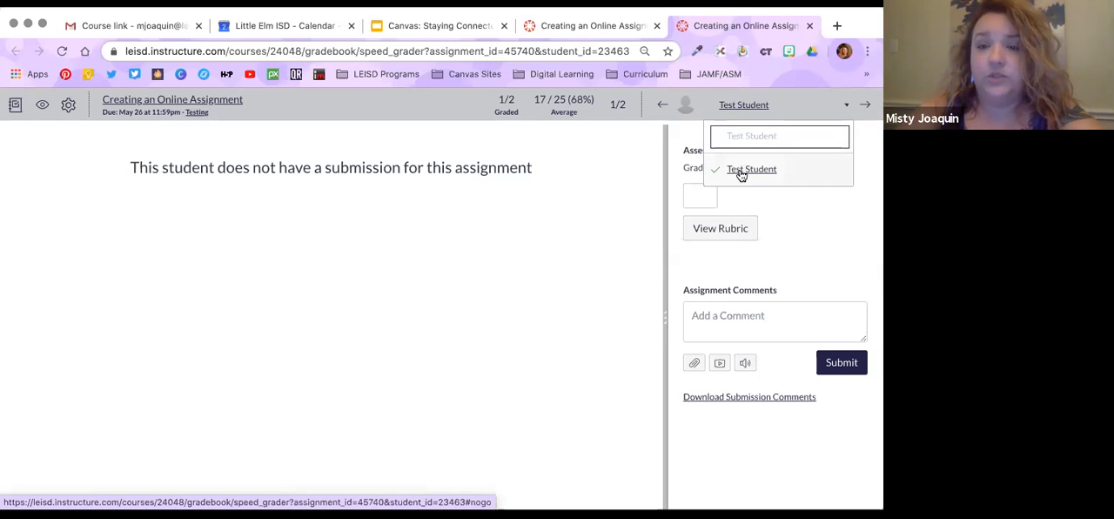
{"action": "left_click", "coordinate": [728, 172]}
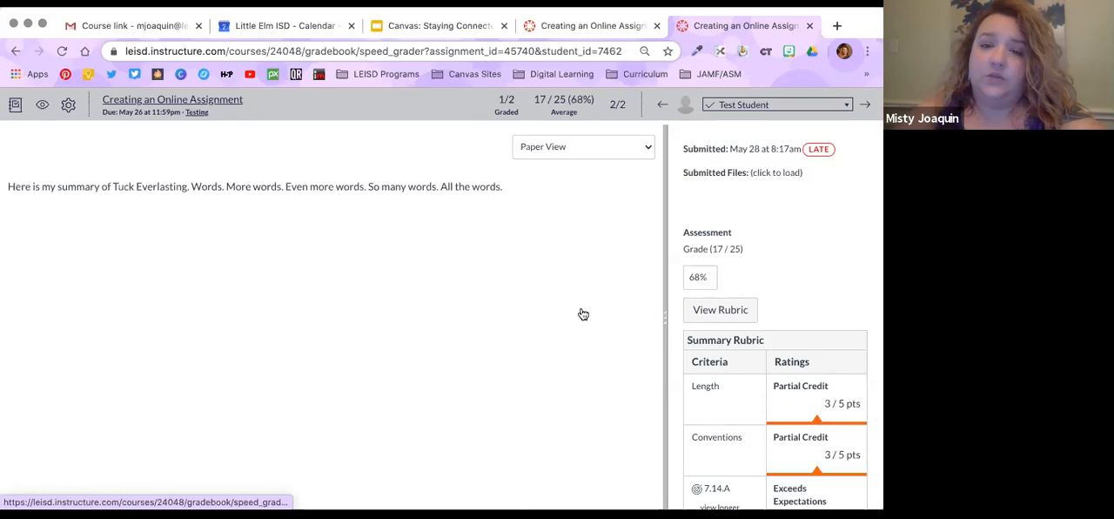
Widen the grading panel, review the rubric ratings, and play part of the existing media comment
{"action": "left_click_drag", "start_coordinate": [666, 301], "coordinate": [533, 302]}
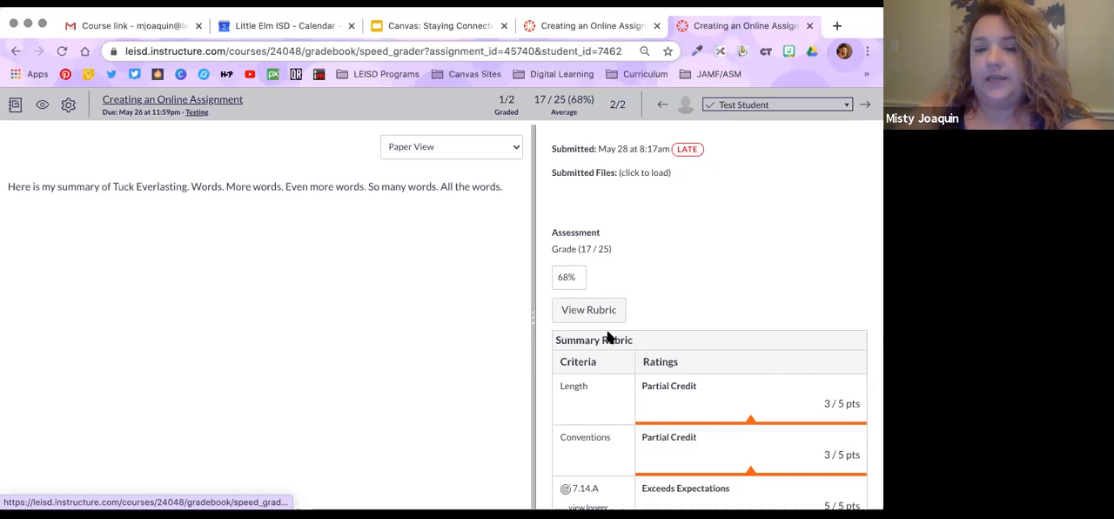
{"action": "scroll", "coordinate": [608, 336], "scroll_direction": "down", "scroll_amount": 3}
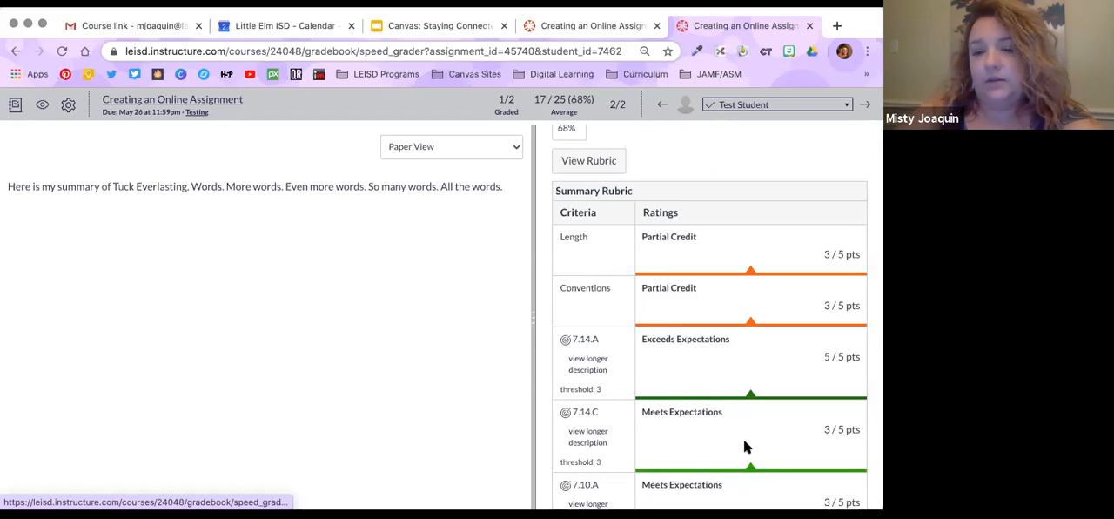
{"action": "scroll", "coordinate": [743, 438], "scroll_direction": "down", "scroll_amount": 3}
{"action": "scroll", "coordinate": [745, 443], "scroll_direction": "down", "scroll_amount": 3}
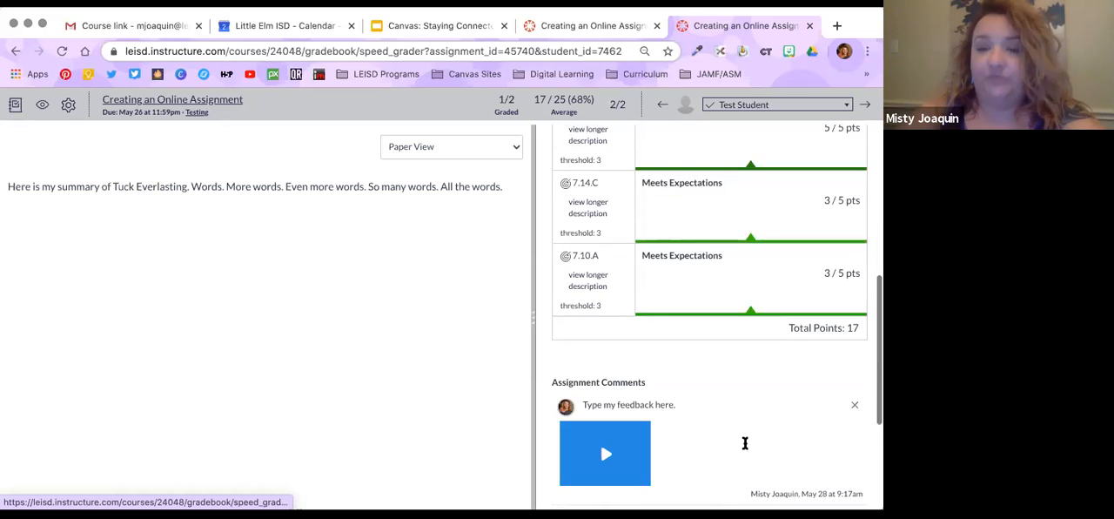
{"action": "scroll", "coordinate": [745, 443], "scroll_direction": "down", "scroll_amount": 5}
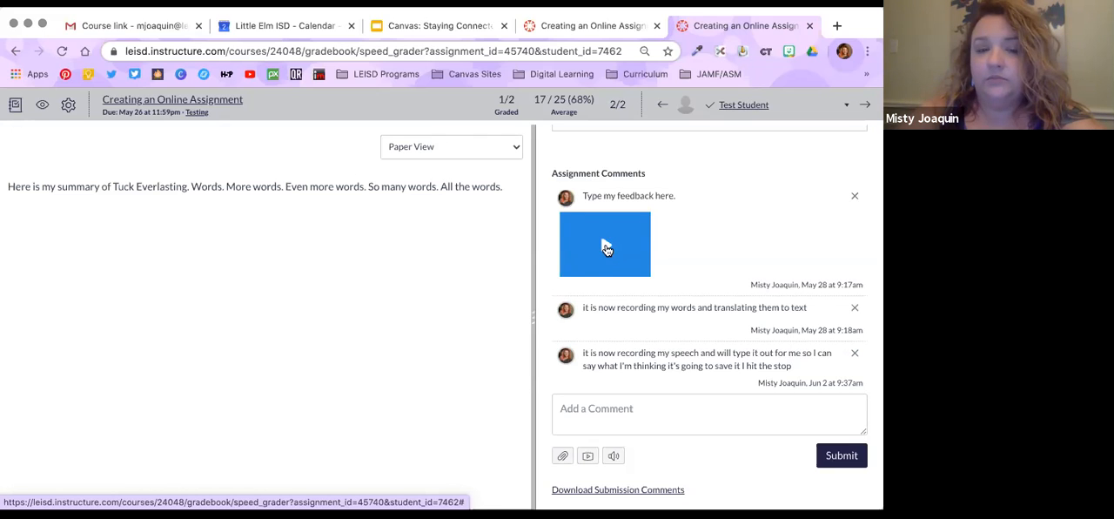
{"action": "left_click", "coordinate": [607, 249]}
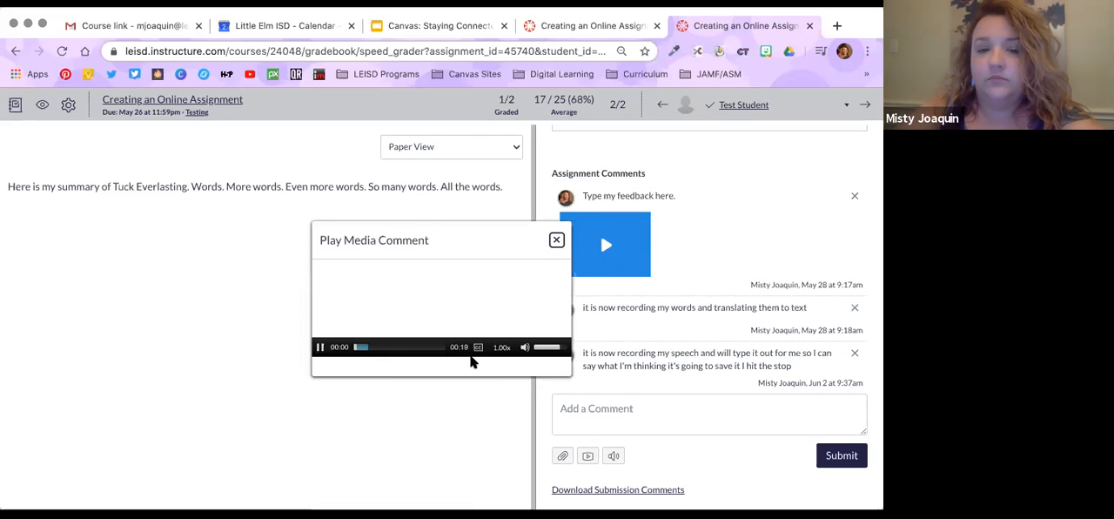
{"action": "left_click", "coordinate": [557, 241]}
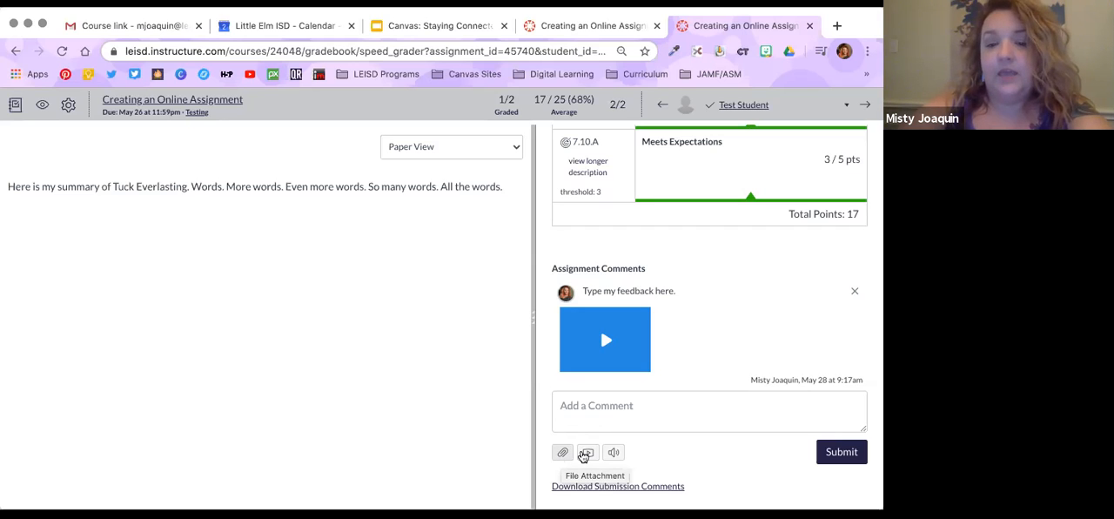
Examine the recorder for media comments and its option for recording with the webcam off
{"action": "left_click", "coordinate": [587, 451]}
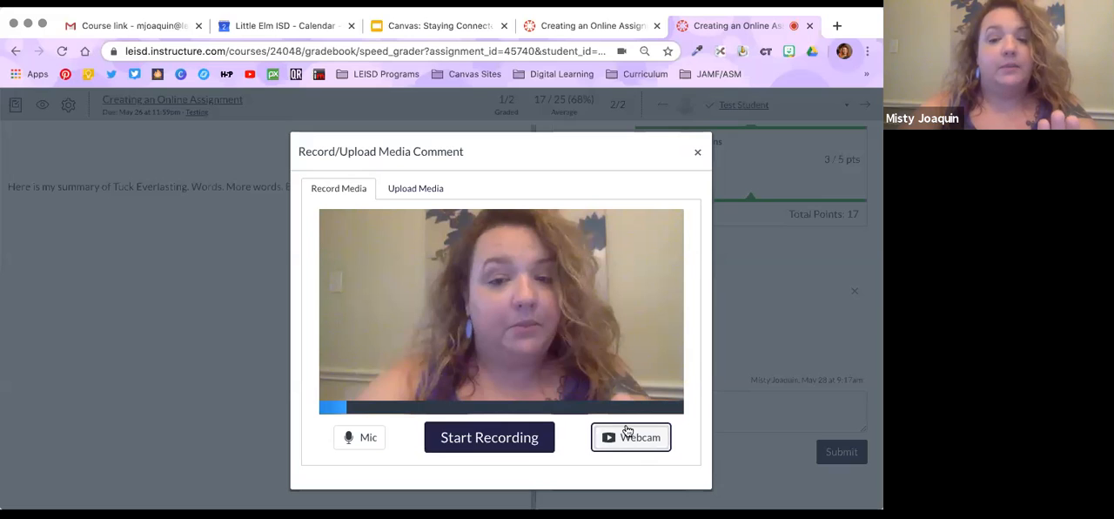
{"action": "left_click", "coordinate": [652, 440]}
{"action": "left_click", "coordinate": [609, 493]}
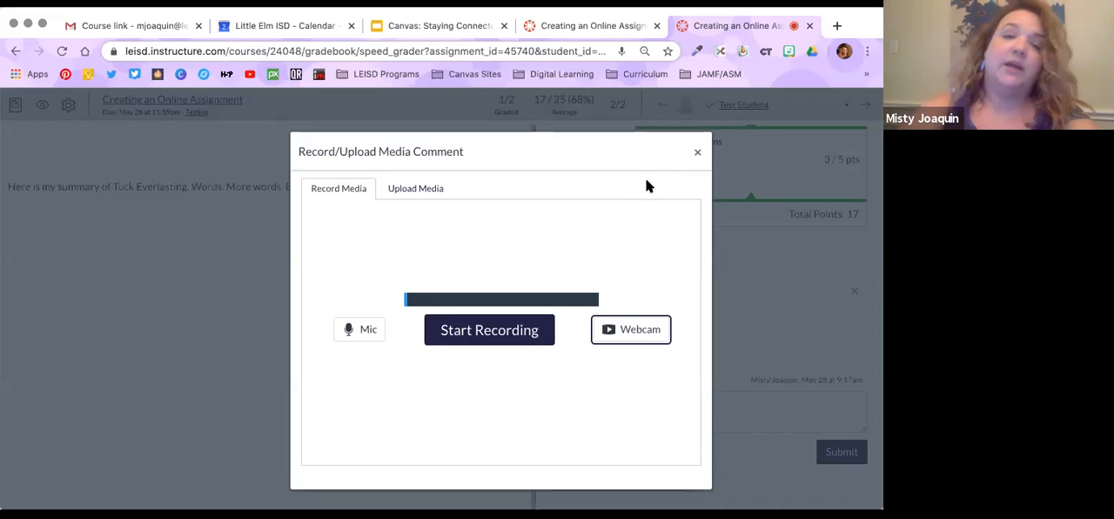
{"action": "left_click", "coordinate": [697, 153]}
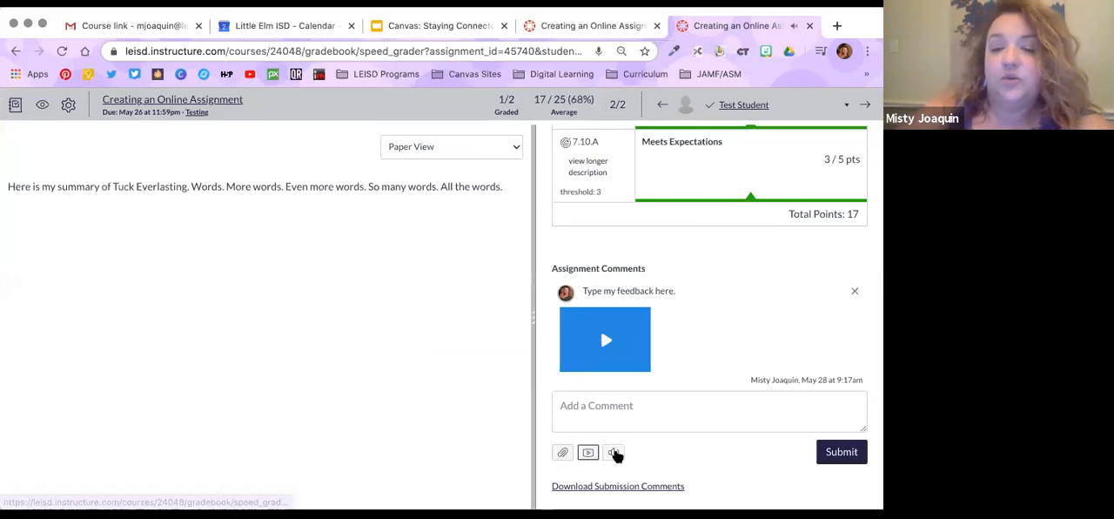
Dictate a Speech to Text comment praising the student's start and wishing the detail level continued through the end of the book
{"action": "left_click", "coordinate": [616, 453]}
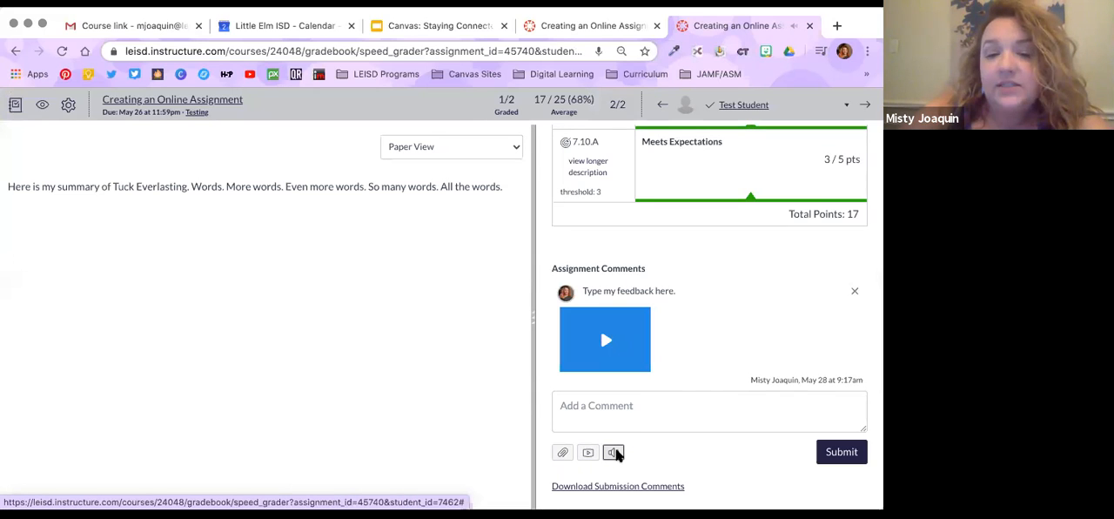
{"action": "left_click", "coordinate": [550, 376]}
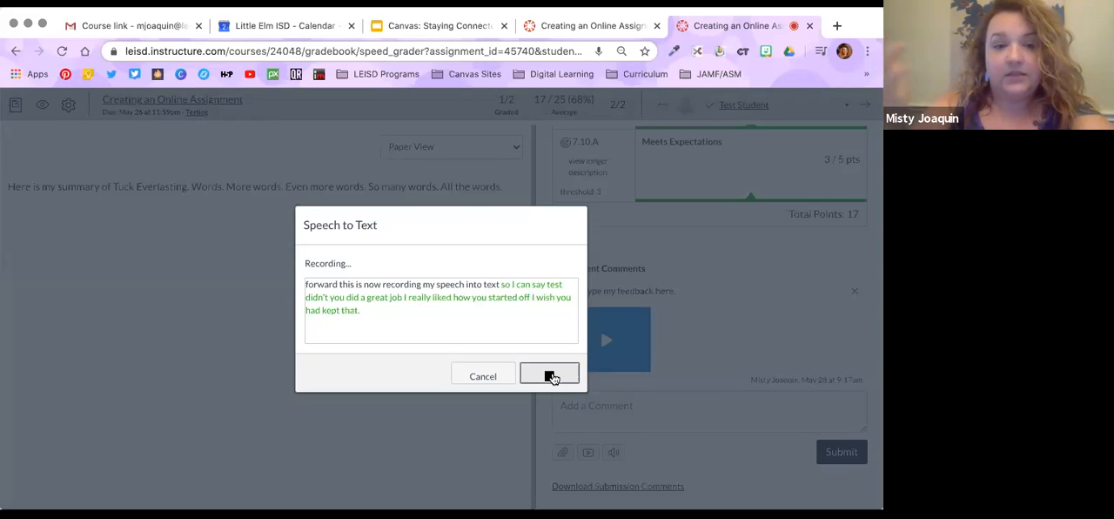
{"action": "left_click", "coordinate": [551, 376]}
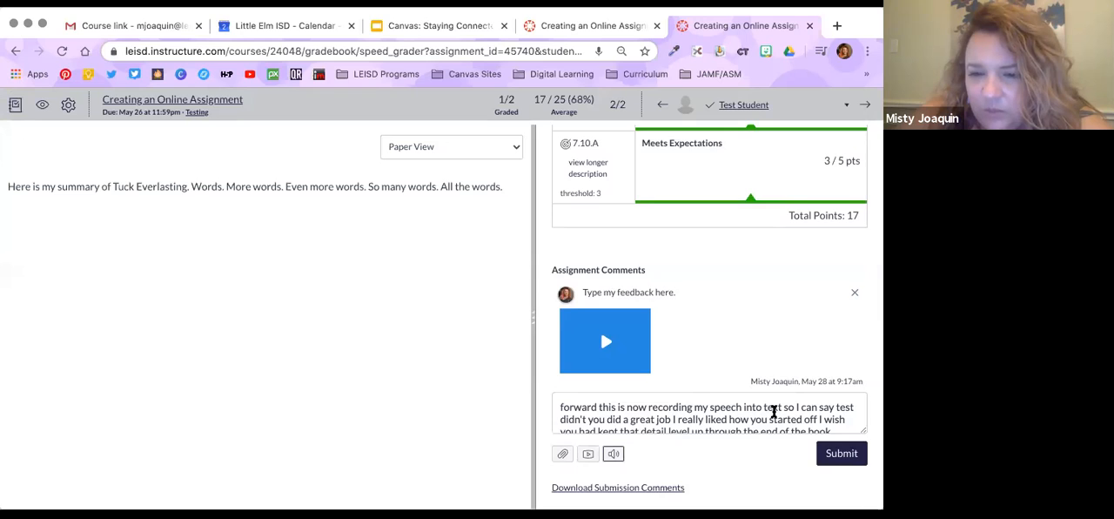
Remove the wording before "test" and the word "didn't" from the dictated comment, and submit the comment
{"action": "left_click_drag", "start_coordinate": [834, 407], "coordinate": [566, 386]}
{"action": "key", "text": "BackSpace"}
{"action": "double_click", "coordinate": [589, 404]}
{"action": "key", "text": "BackSpace"}
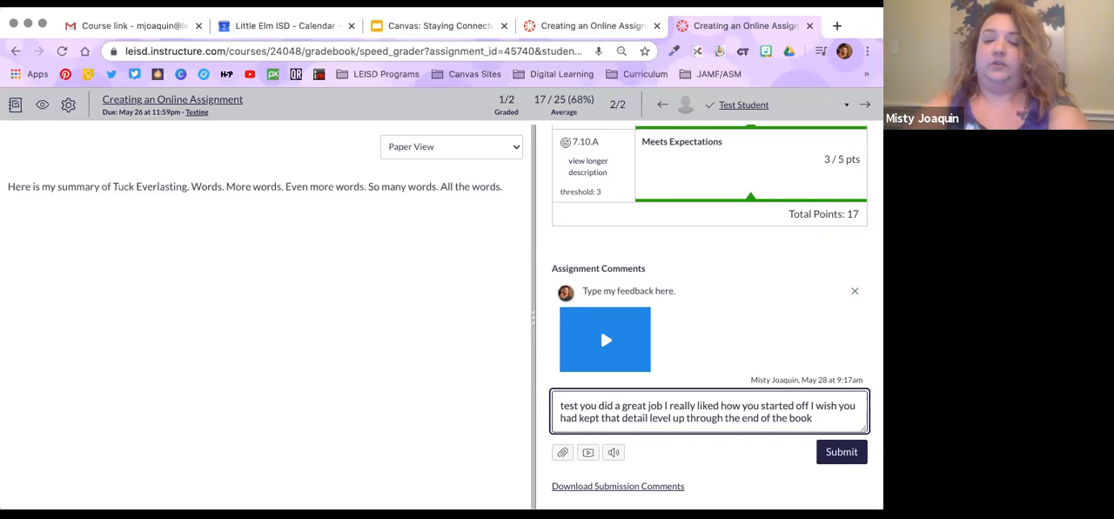
{"action": "left_click", "coordinate": [841, 452]}
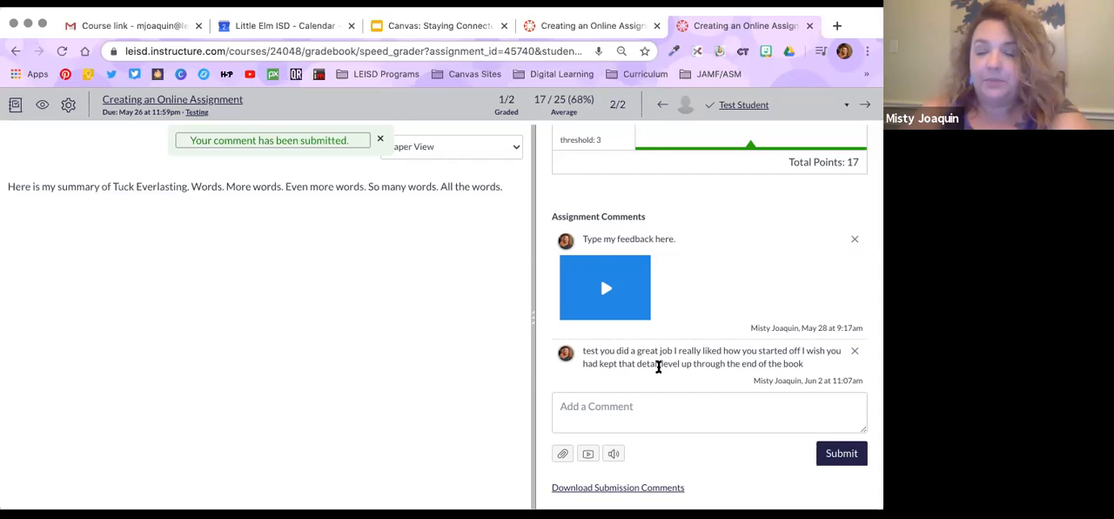
{"action": "scroll", "coordinate": [658, 366], "scroll_direction": "up", "scroll_amount": 1}
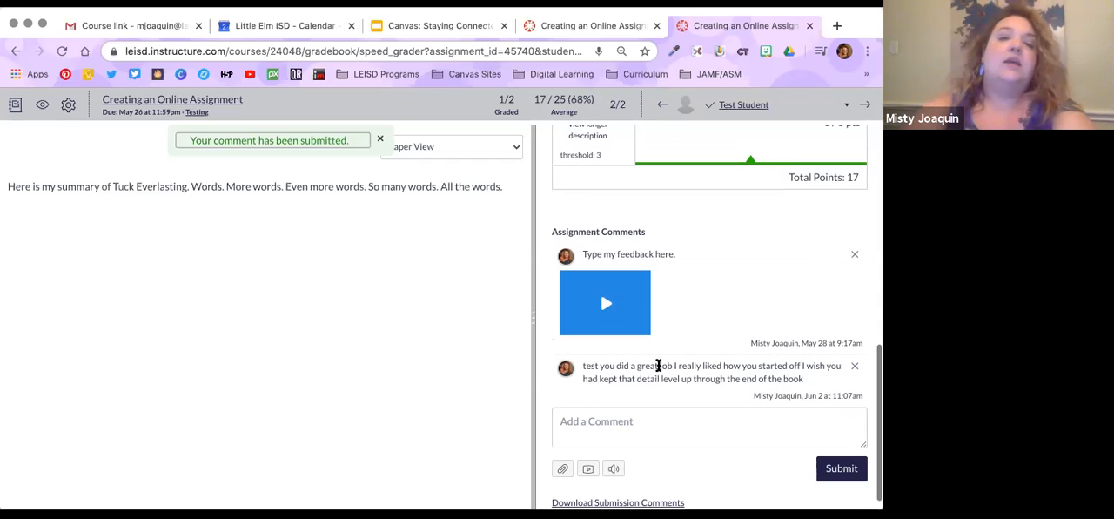